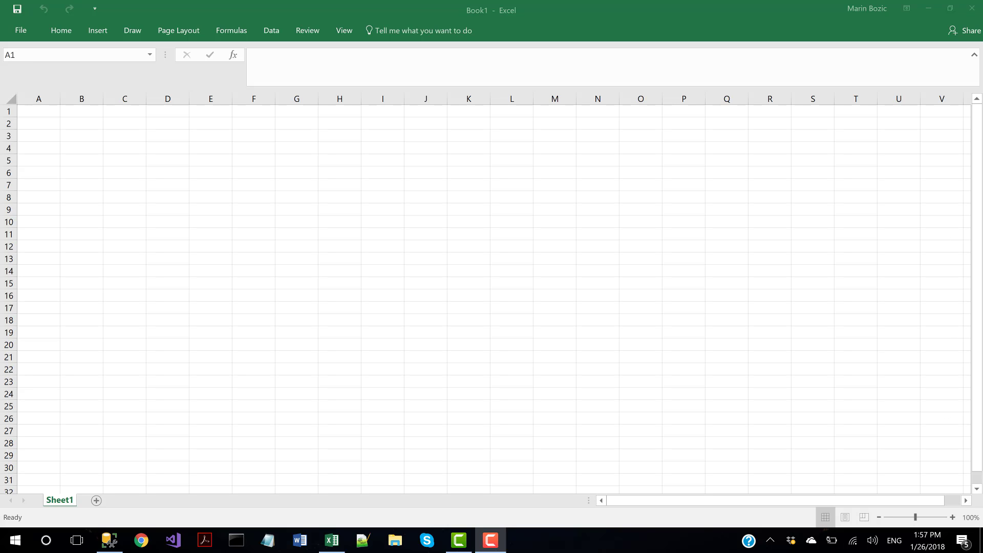
Step: Connect to the recent source udmdirect.dairymarkets.com/Universal and open the UDM_Report_Dairy_Market_News_Monthly_Averages table for editing
left_click(270, 31)
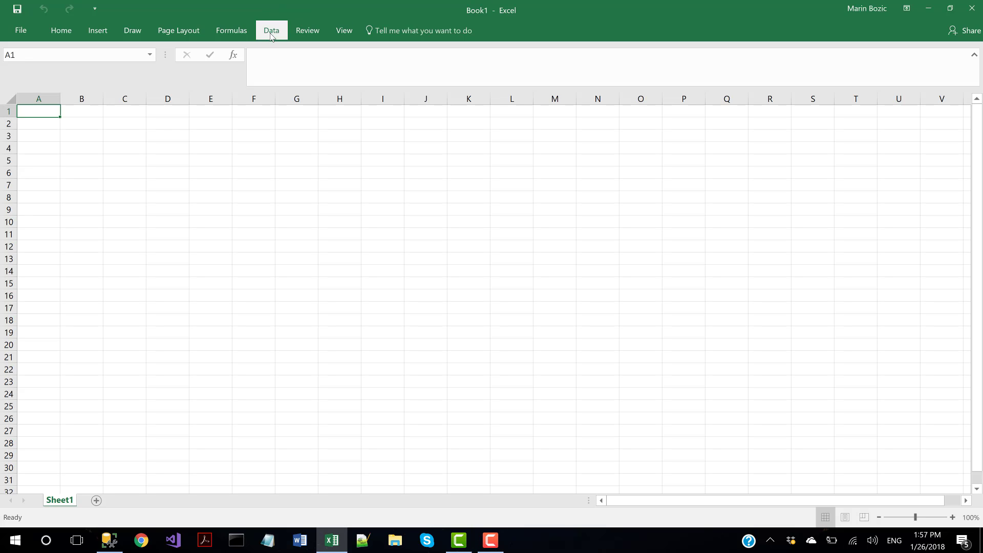
left_click(158, 70)
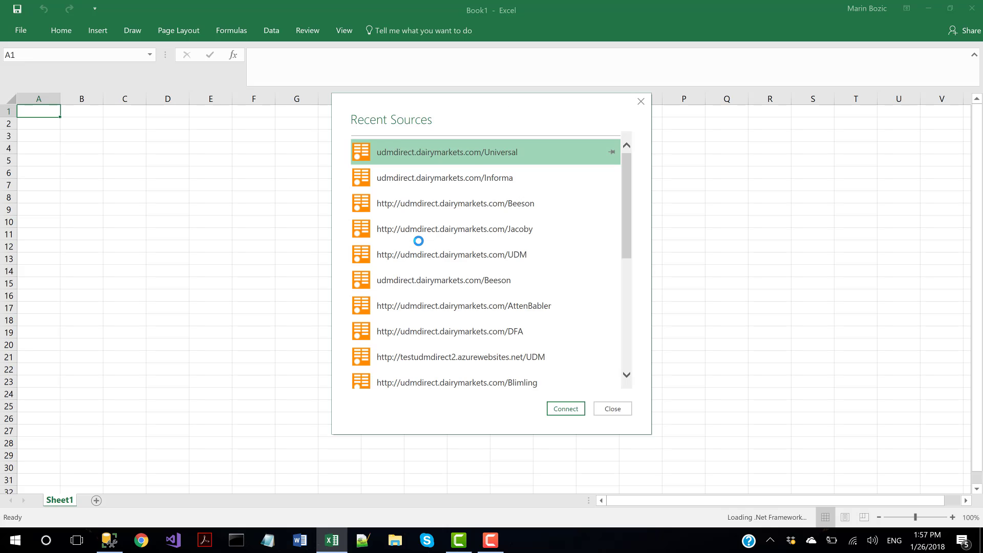
left_click(554, 411)
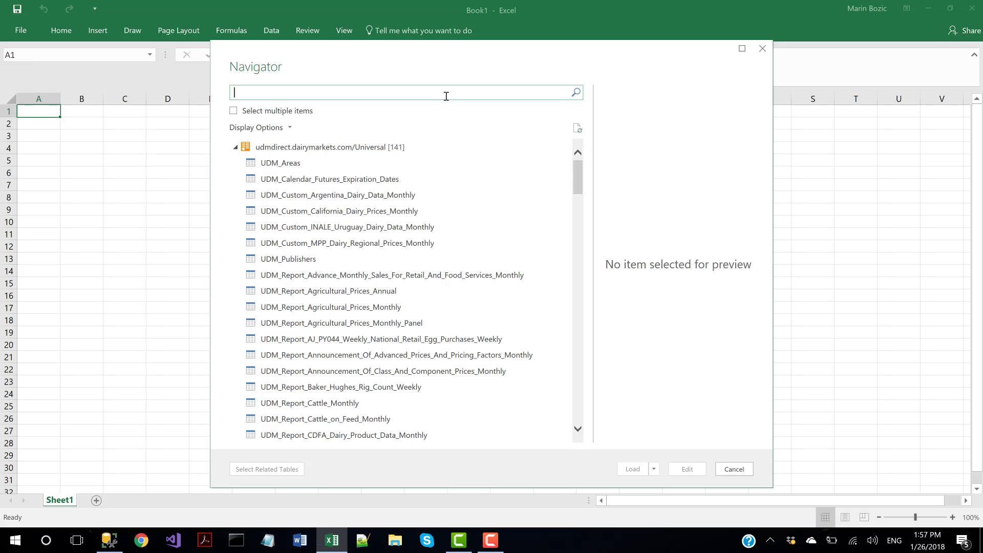
type("Dairy_Mark")
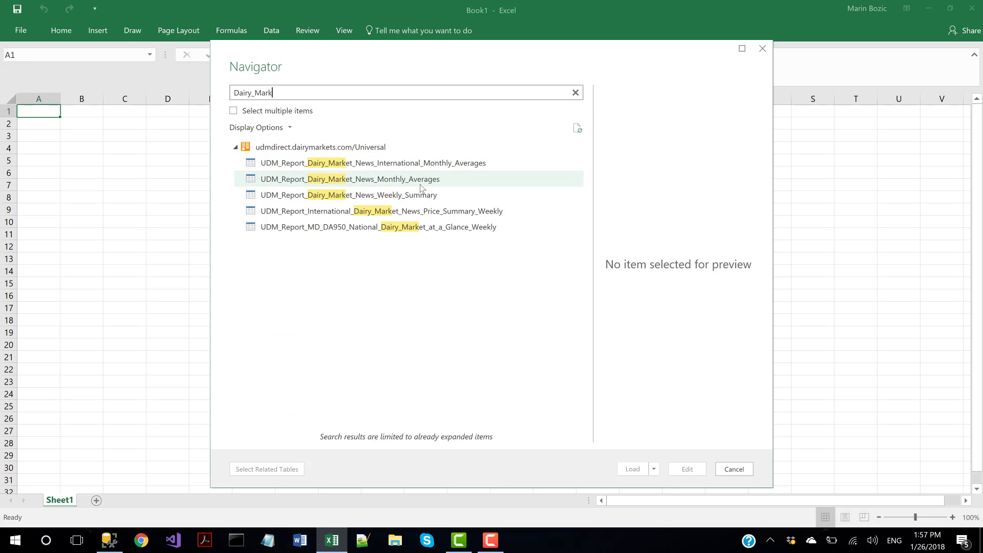
left_click(421, 188)
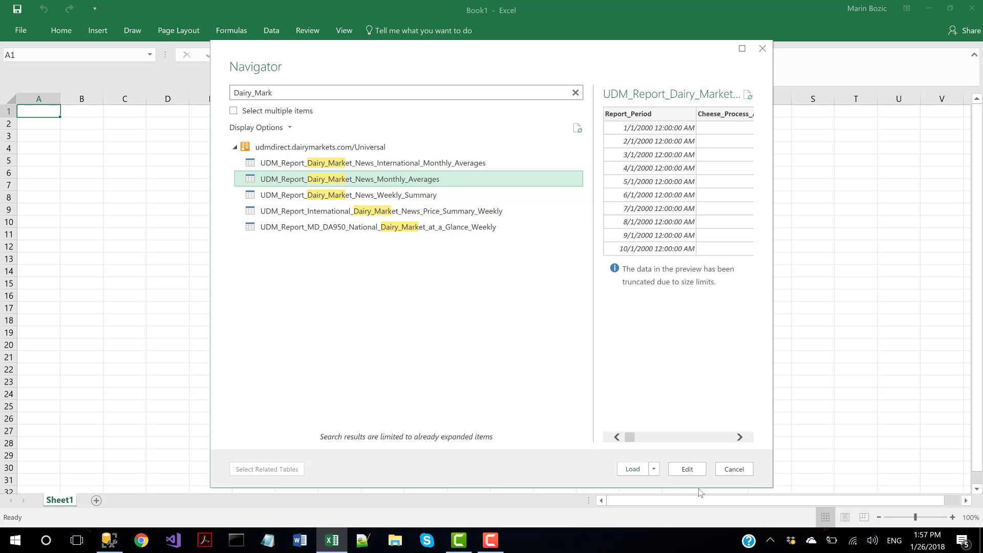
left_click(689, 470)
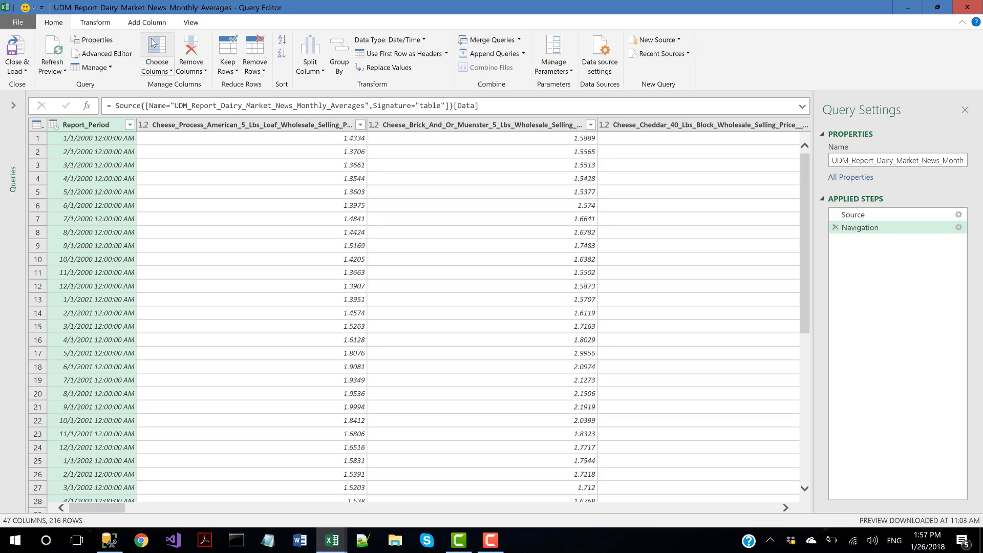
Step: Keep only the Report_Period and CME_Butter_Grade_AA_Spot_Price columns in the Dairy Market News query
left_click(153, 42)
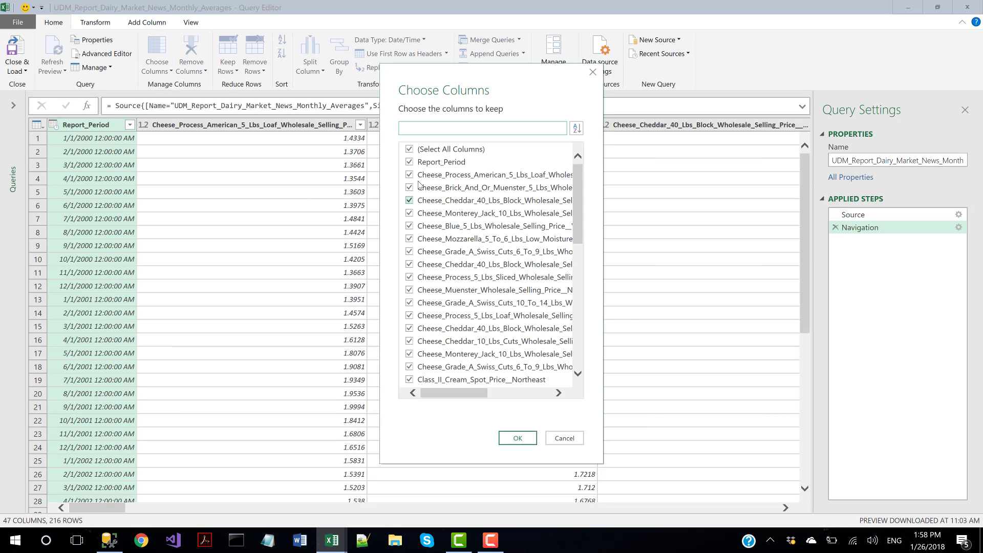
left_click(428, 164)
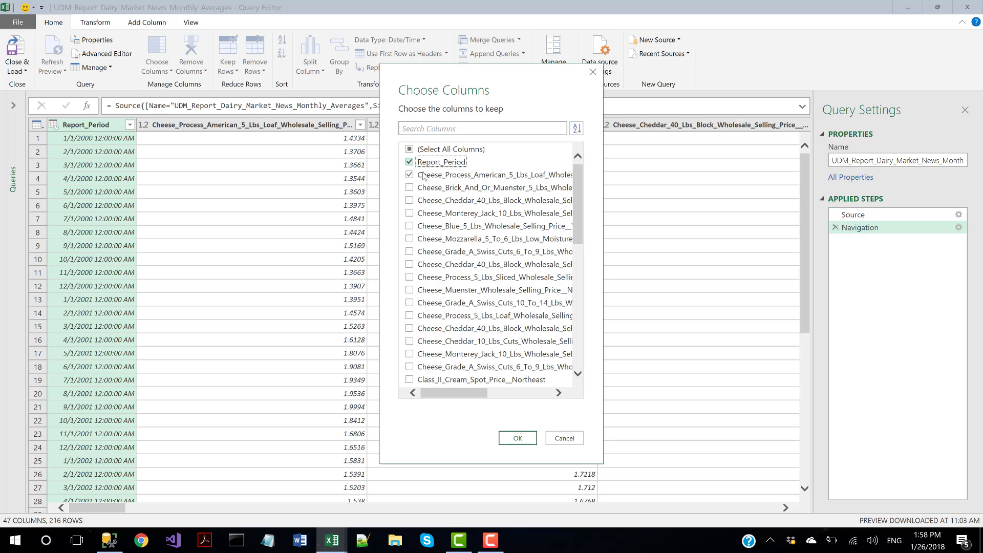
left_click_drag(581, 200, 580, 321)
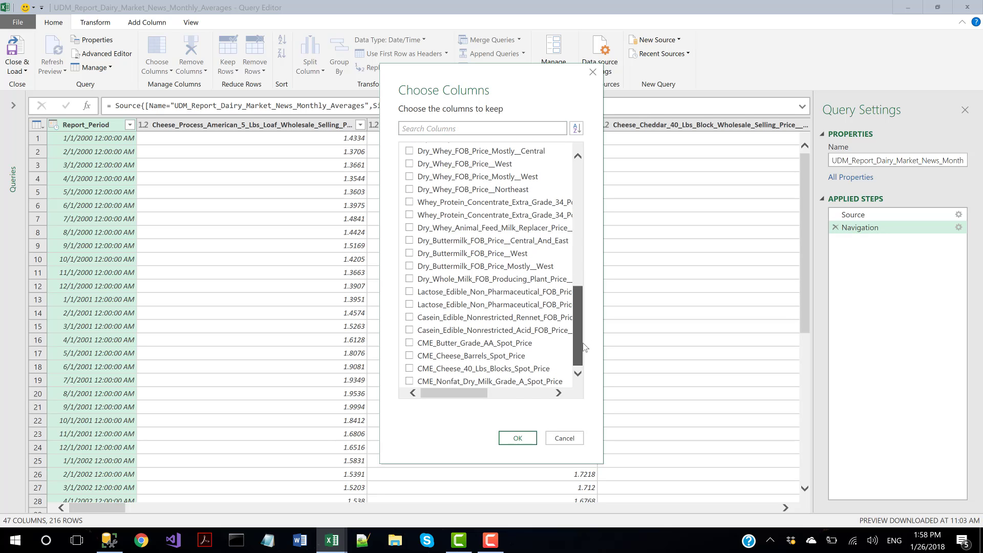
left_click(481, 343)
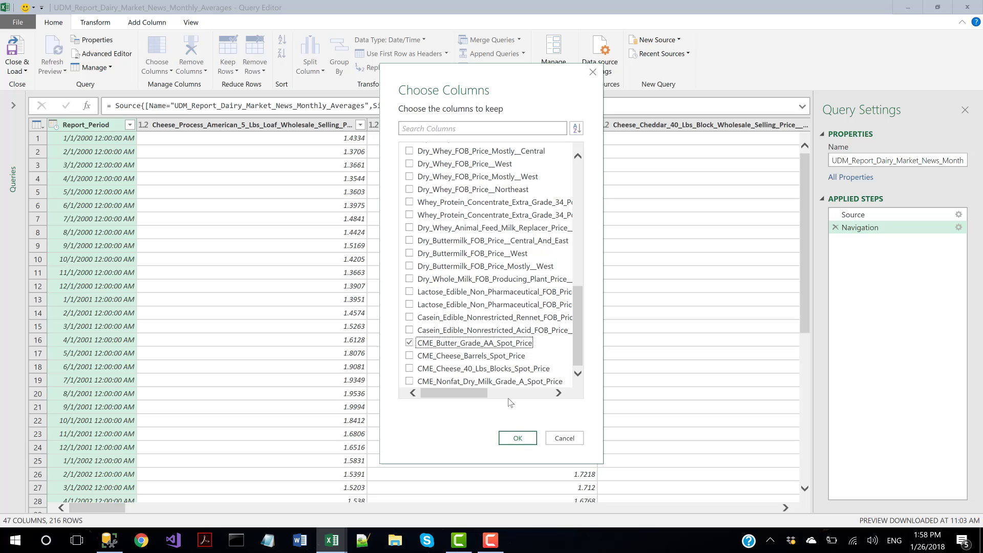
left_click(517, 437)
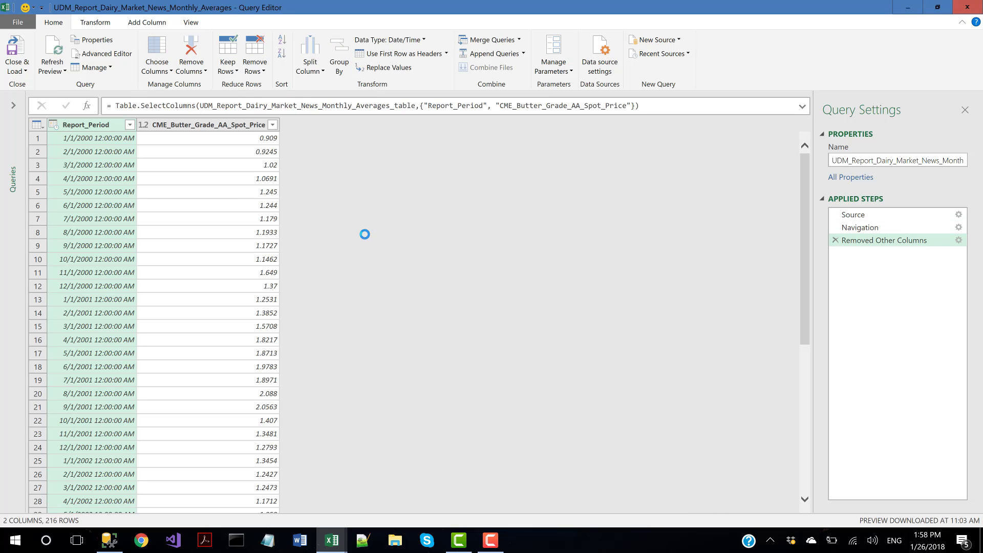
Step: Transform Report_Period to date only and load the Dairy Market News query into the workbook
right_click(95, 121)
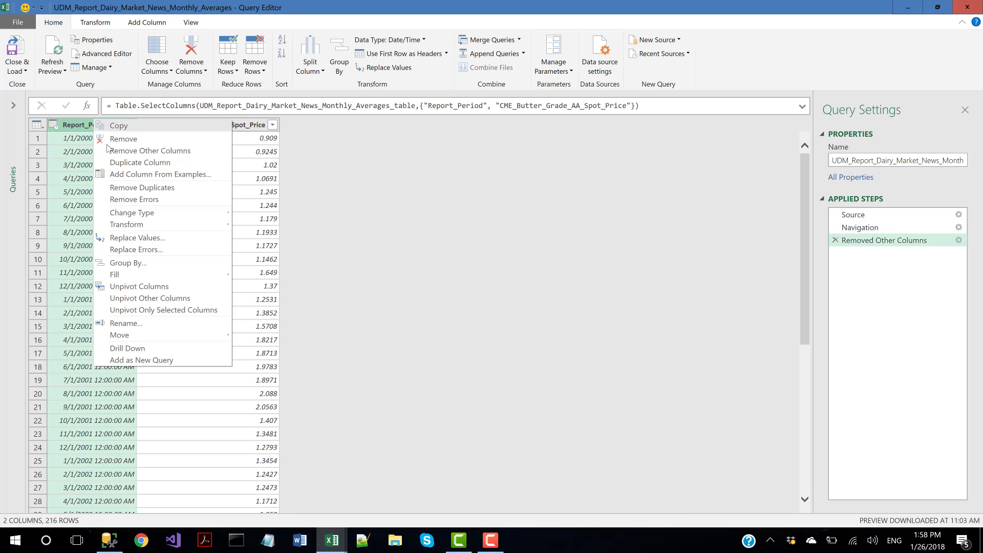
mouse_move(140, 227)
left_click(252, 225)
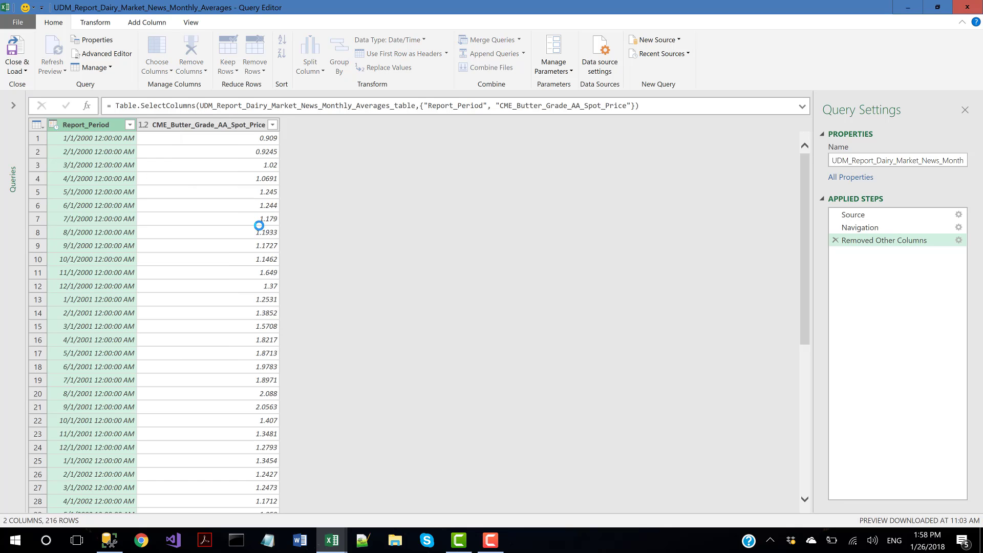
left_click(16, 47)
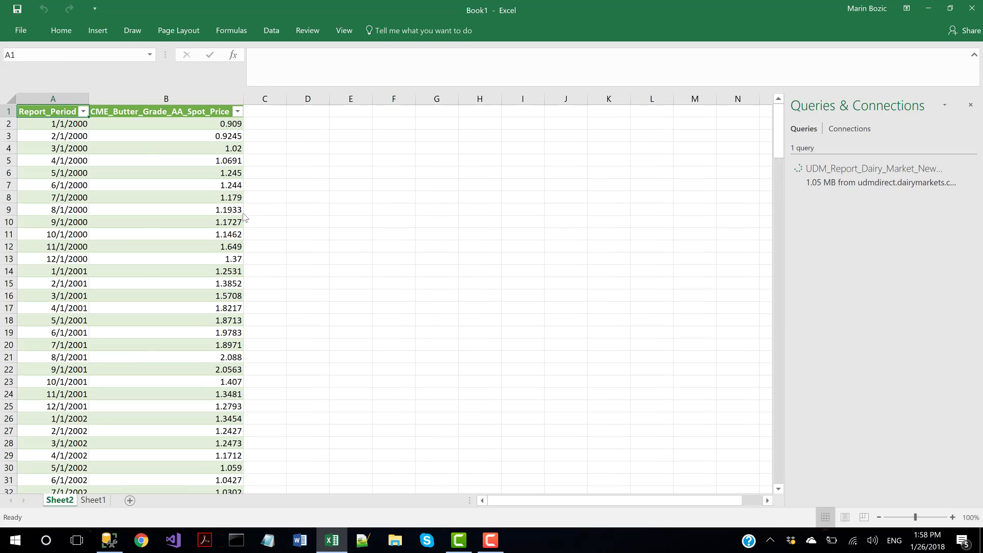
Step: Reconnect to udmdirect.dairymarkets.com/Universal and open the UDM_Report_Announcement_Of_Class_And_Component_Prices_Monthly table for editing
left_click(276, 34)
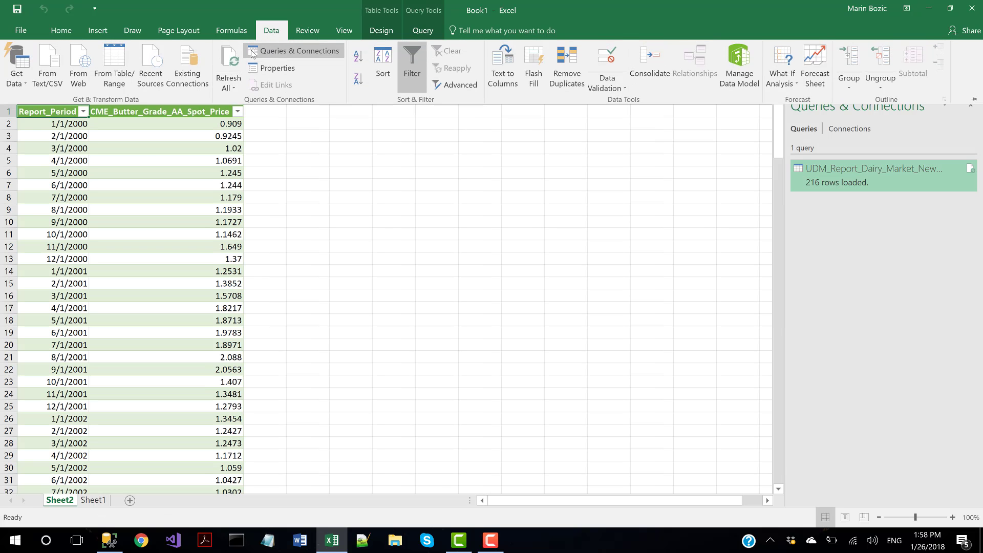
left_click(185, 66)
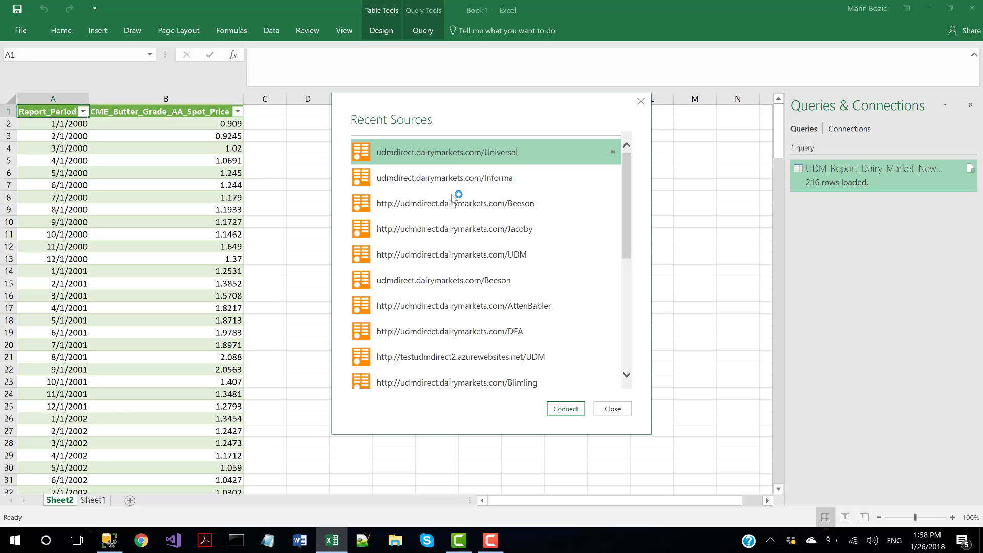
left_click(572, 413)
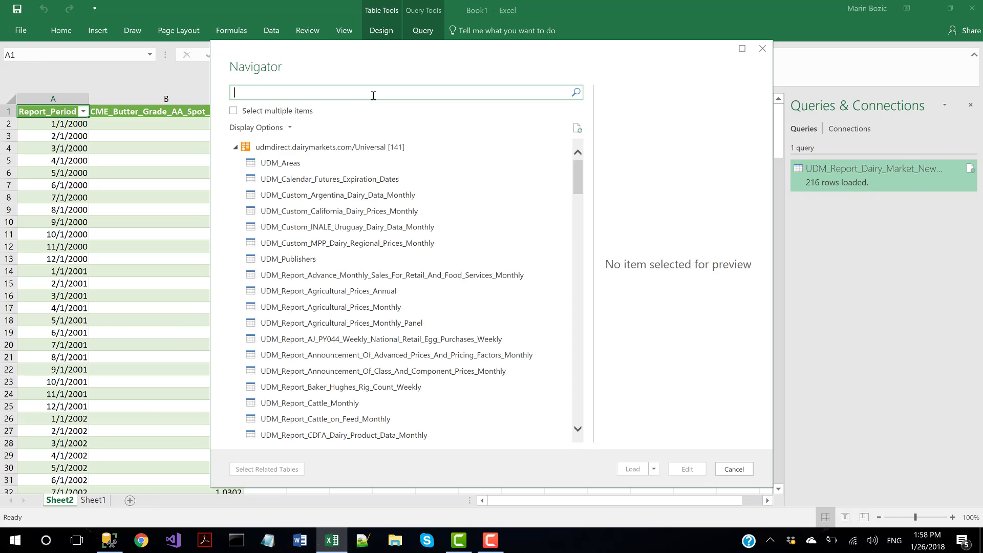
type("Announ")
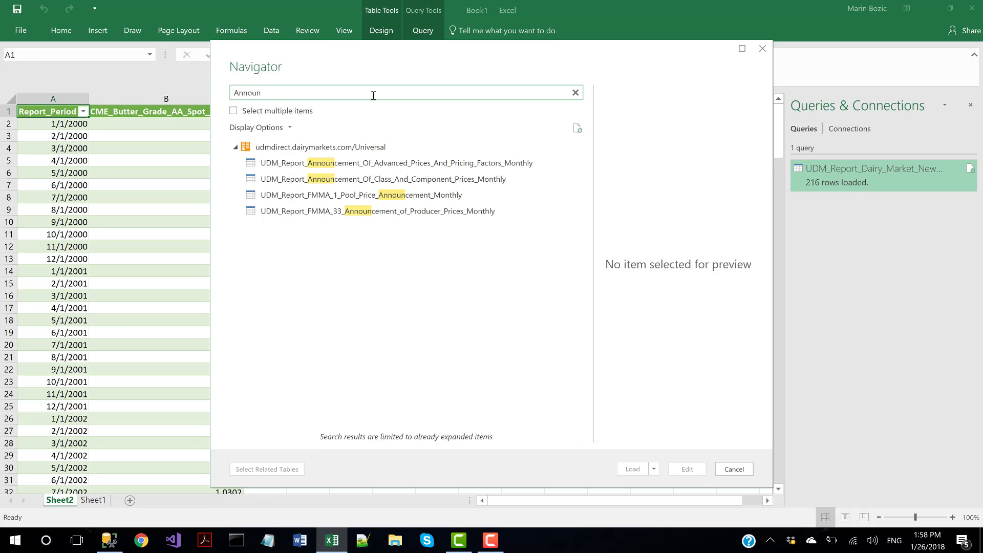
left_click(429, 180)
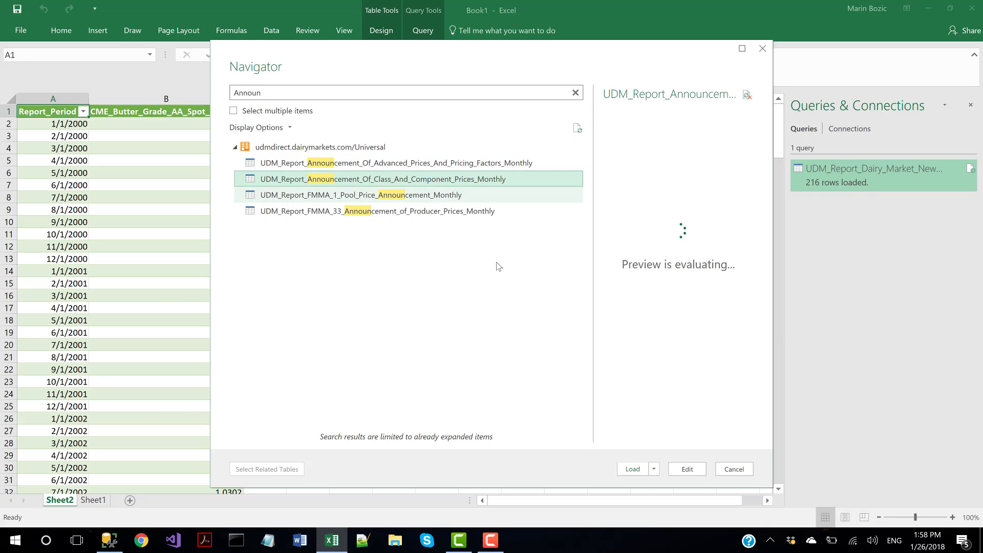
left_click(688, 470)
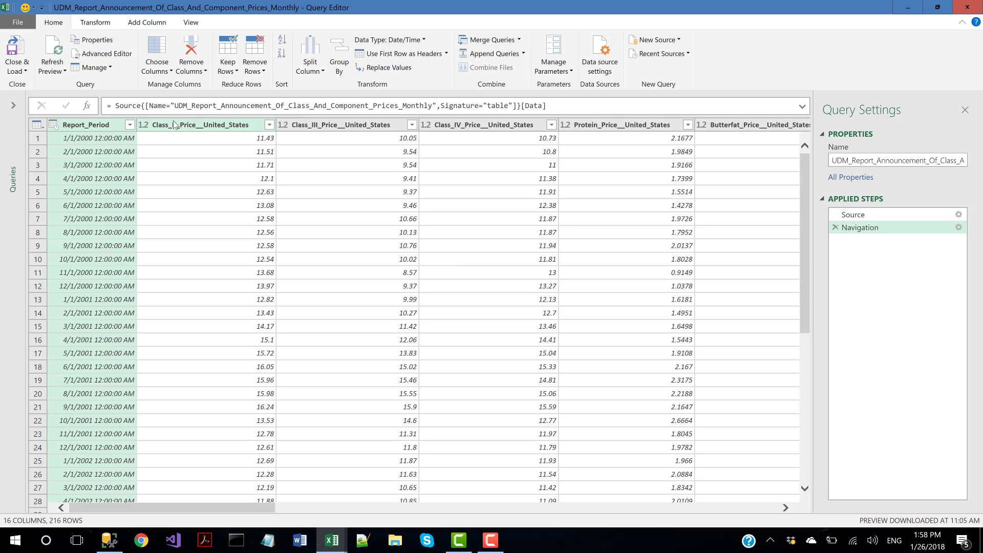
Step: Keep only the Report_Period and Butter_Product_Price_Average__United_States columns in the Announcement query
left_click(156, 50)
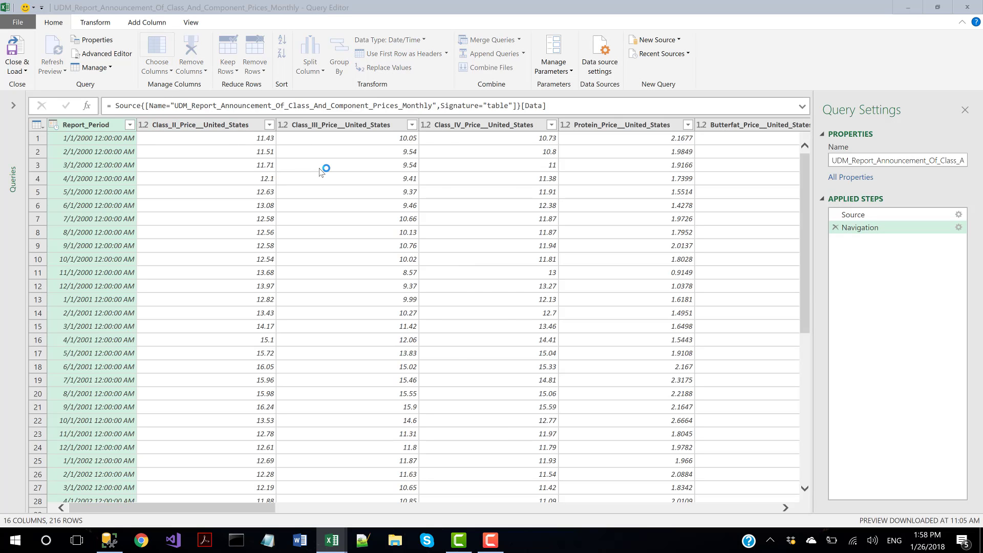
left_click(409, 149)
left_click(409, 161)
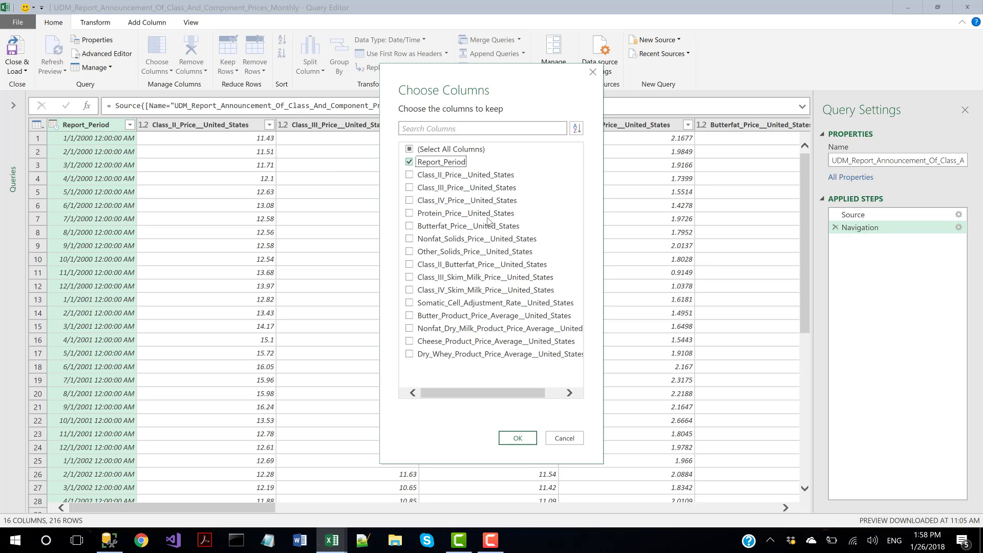
left_click(409, 316)
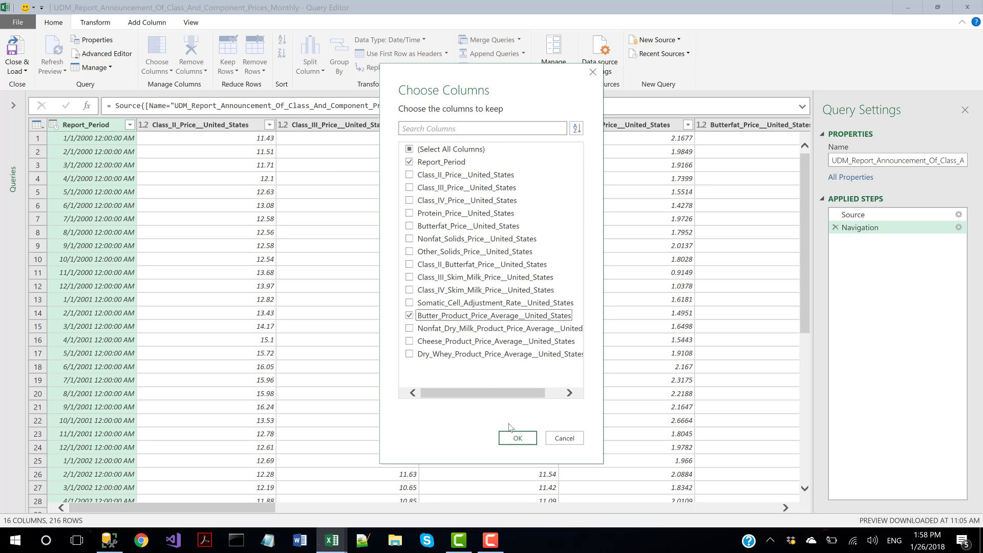
left_click(517, 438)
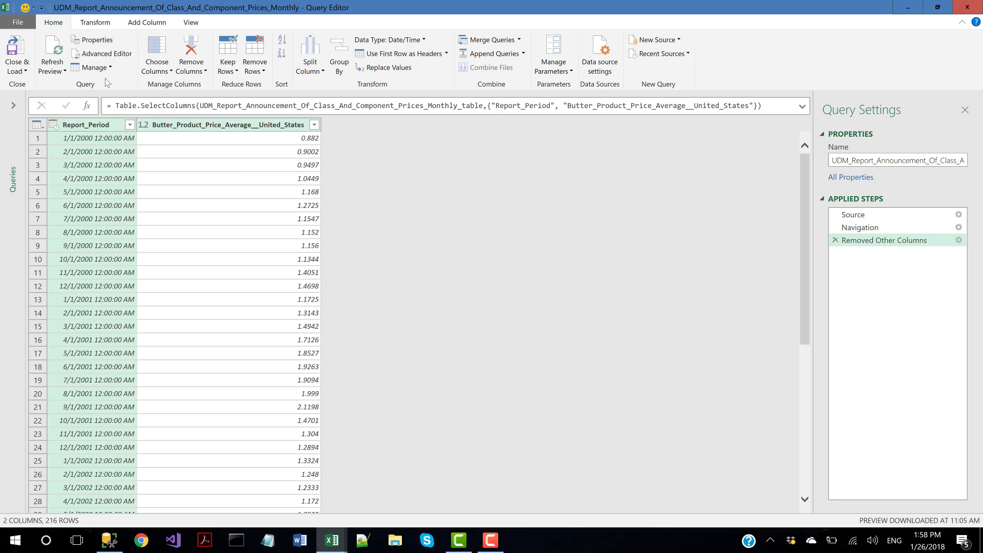
Step: Transform the Announcement query's Report_Period to date only and load the query into the workbook
right_click(116, 125)
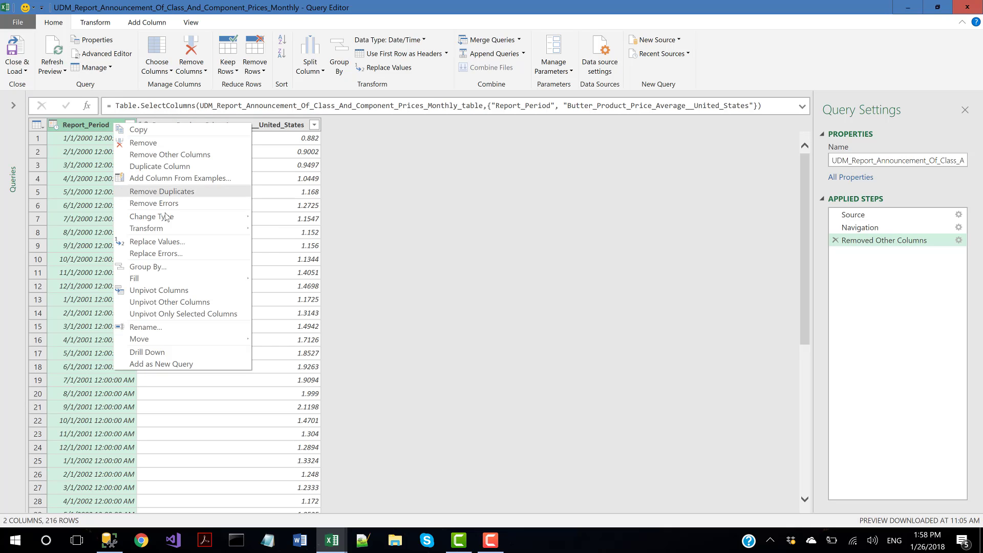
mouse_move(164, 228)
left_click(283, 229)
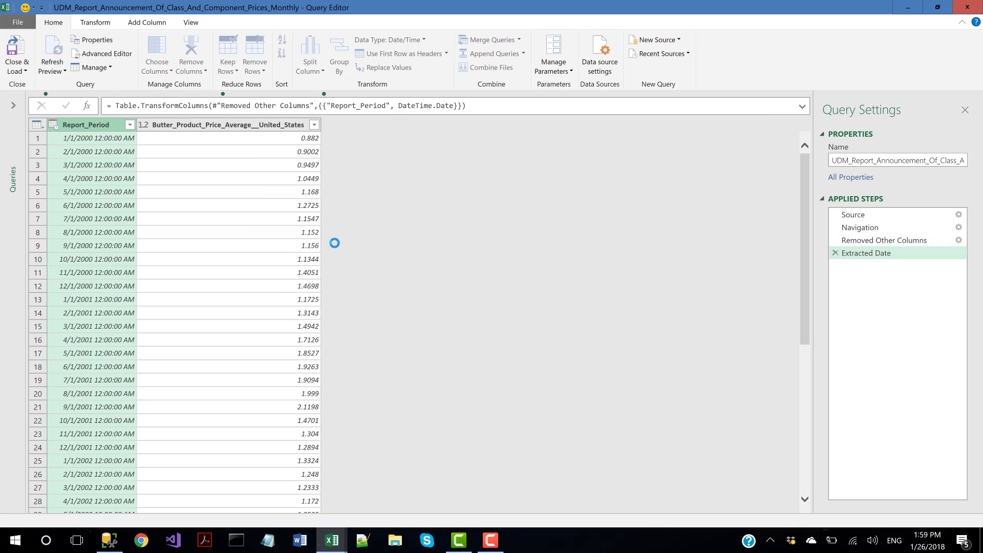
left_click(17, 53)
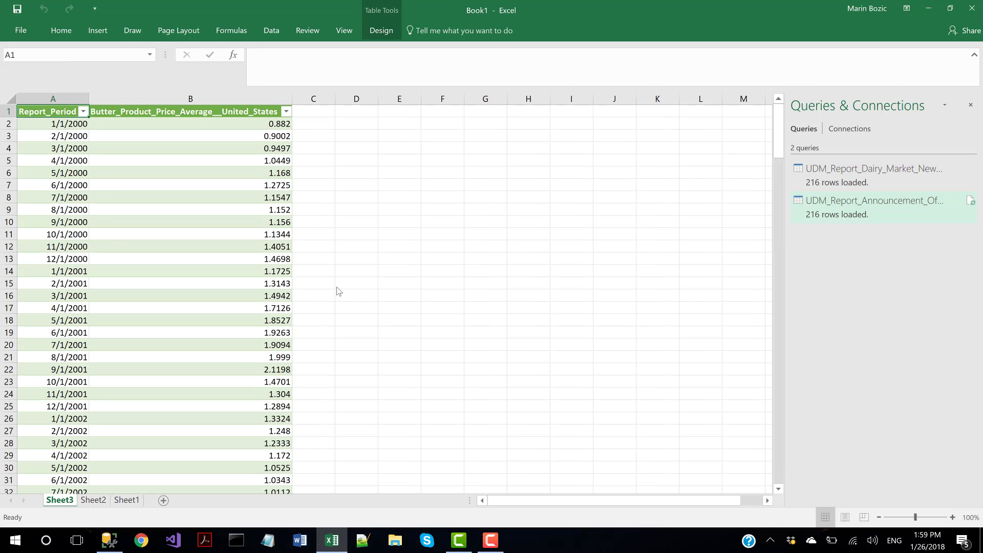
Step: Start a query merge of the Announcement table with the Dairy Market News table, matching both on Report_Period
left_click(271, 30)
left_click(19, 86)
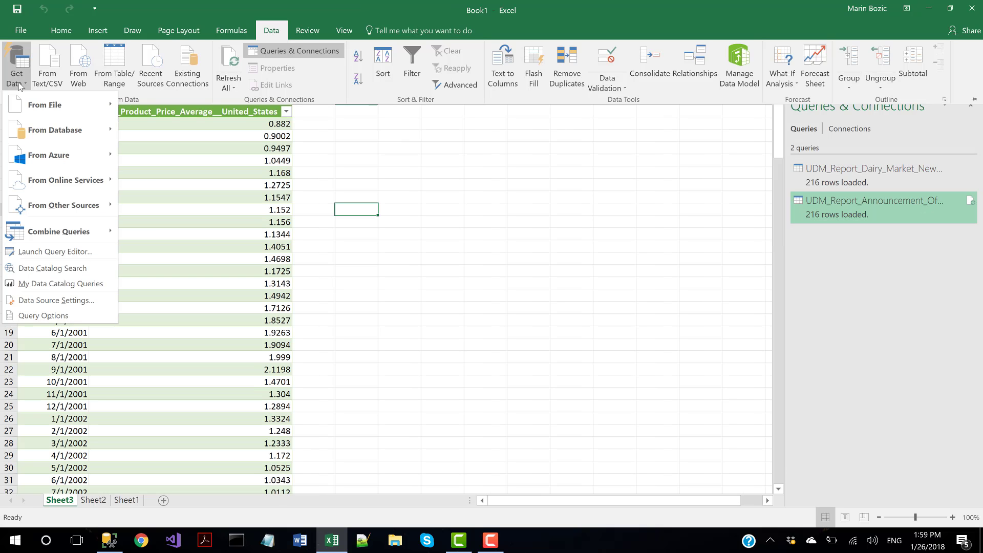
mouse_move(82, 232)
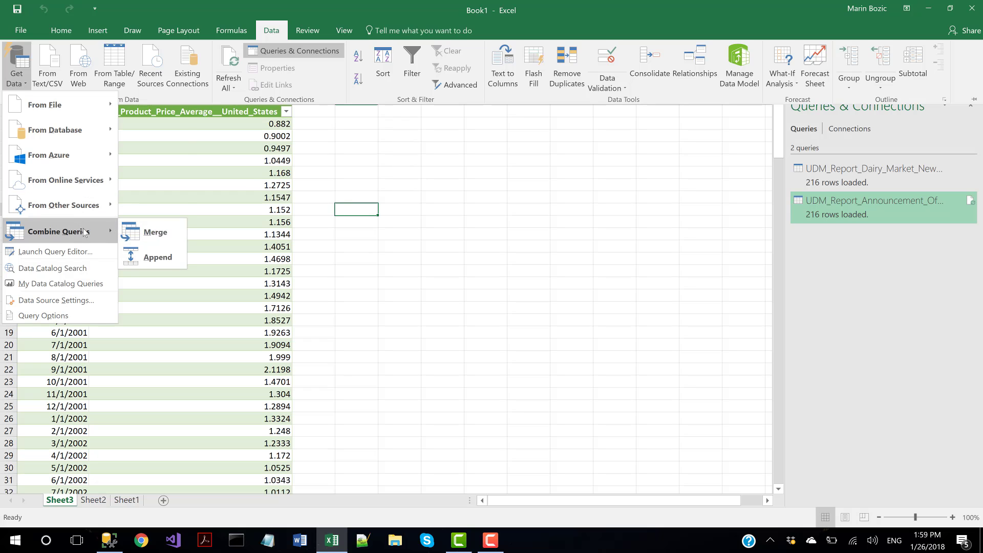
left_click(155, 234)
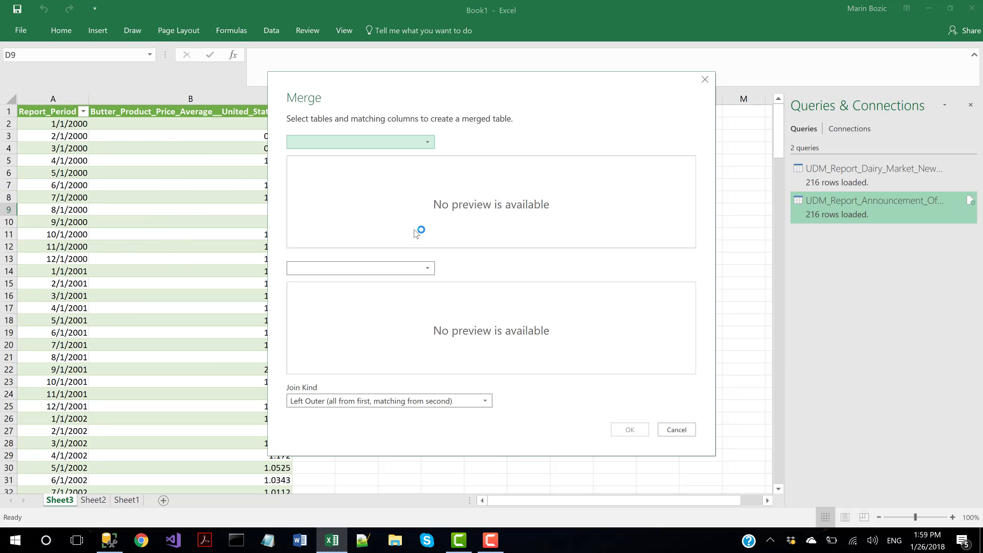
left_click(401, 142)
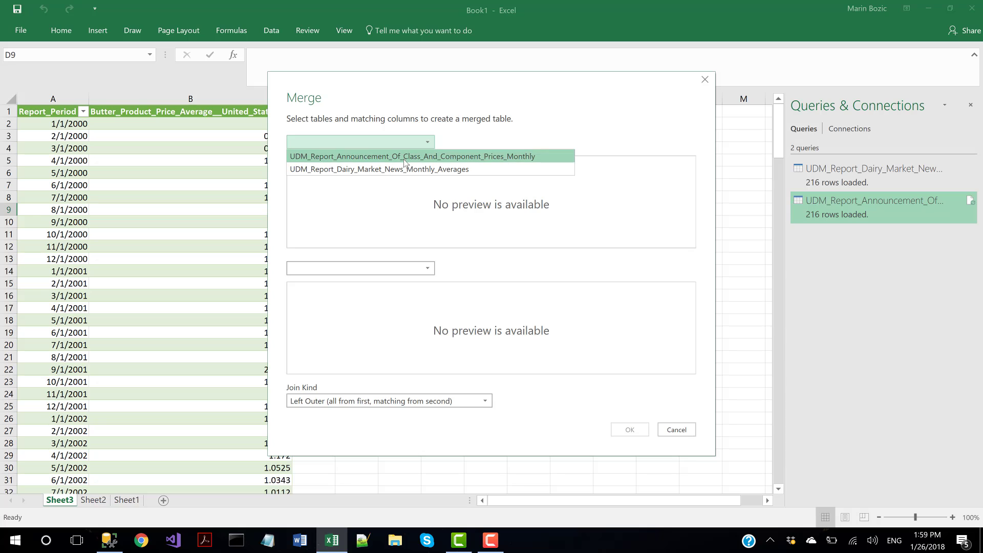
left_click(404, 159)
left_click(358, 267)
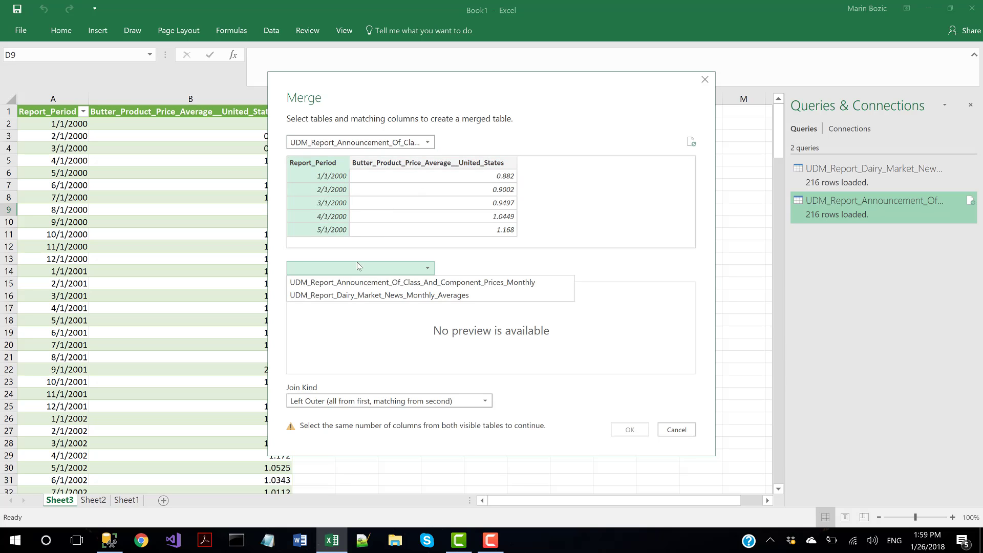
left_click(366, 298)
left_click(333, 289)
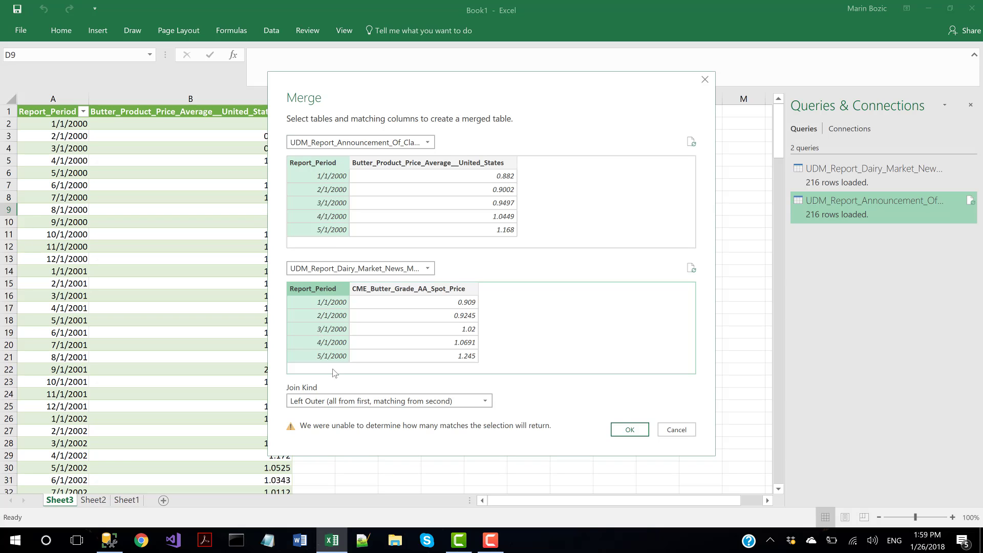
Step: Set the merge's join kind to Inner (only matching rows) and create the merged query
left_click(348, 405)
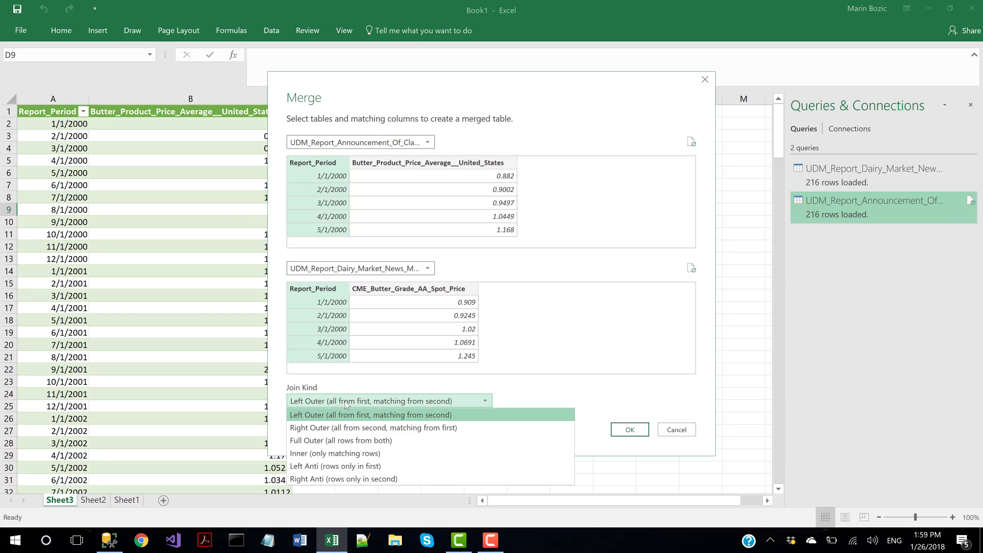
left_click(338, 453)
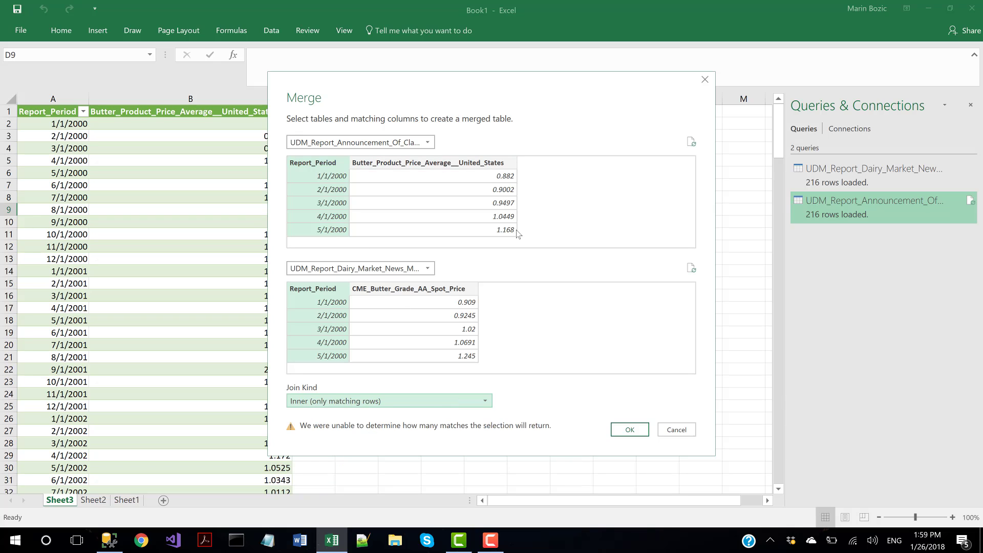
left_click(617, 429)
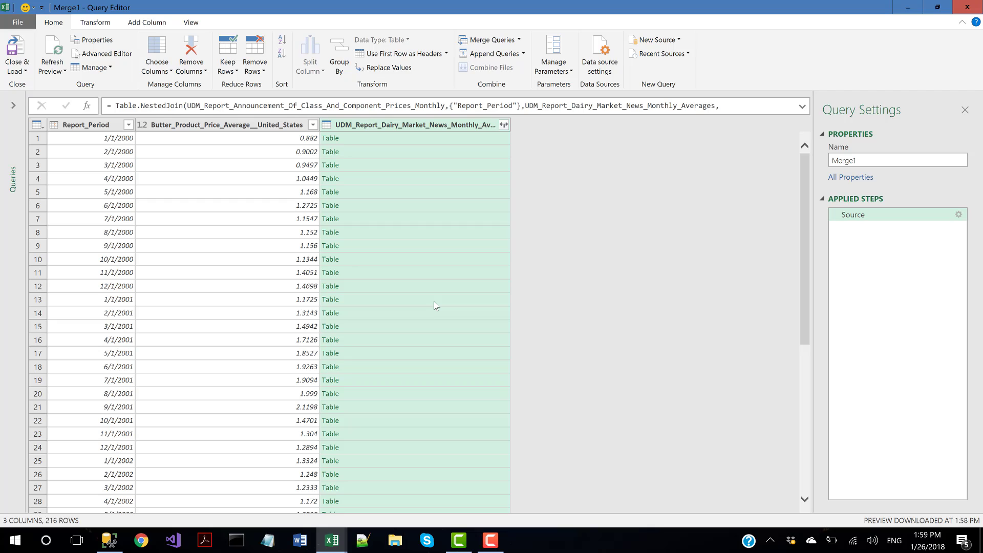
Step: Expand the nested Dairy Market News column to only CME_Butter_Grade_AA_Spot_Price, without the original column name as prefix
left_click(505, 125)
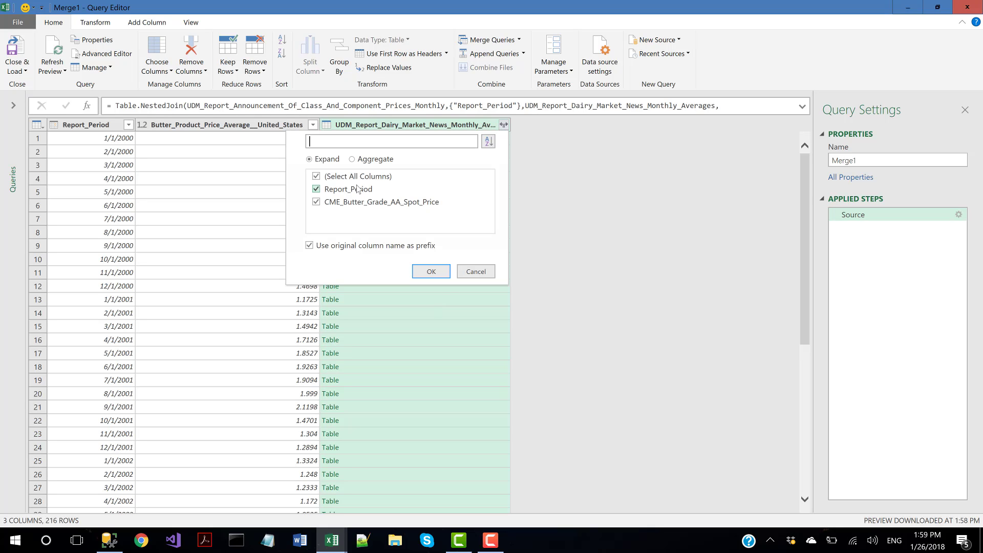
left_click(325, 189)
left_click(309, 245)
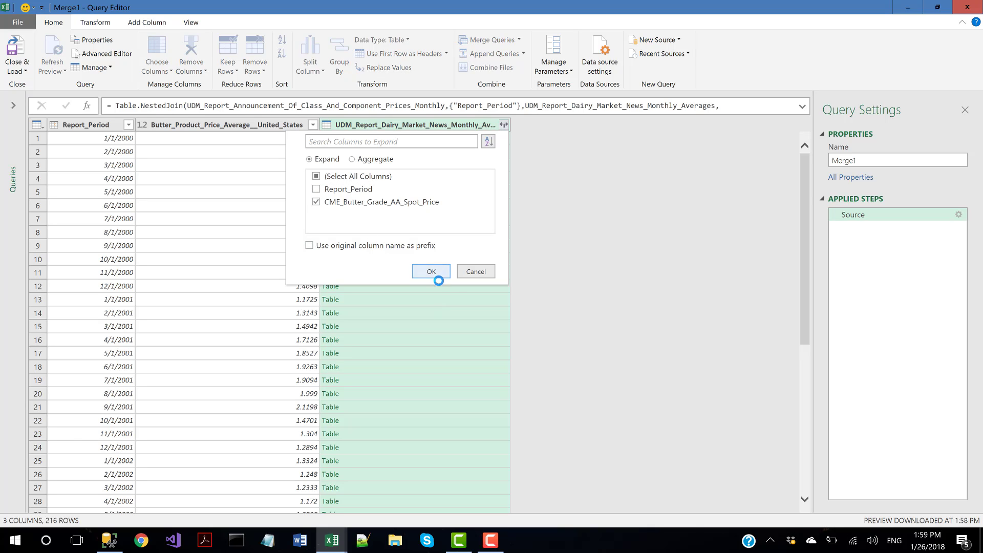
left_click(431, 271)
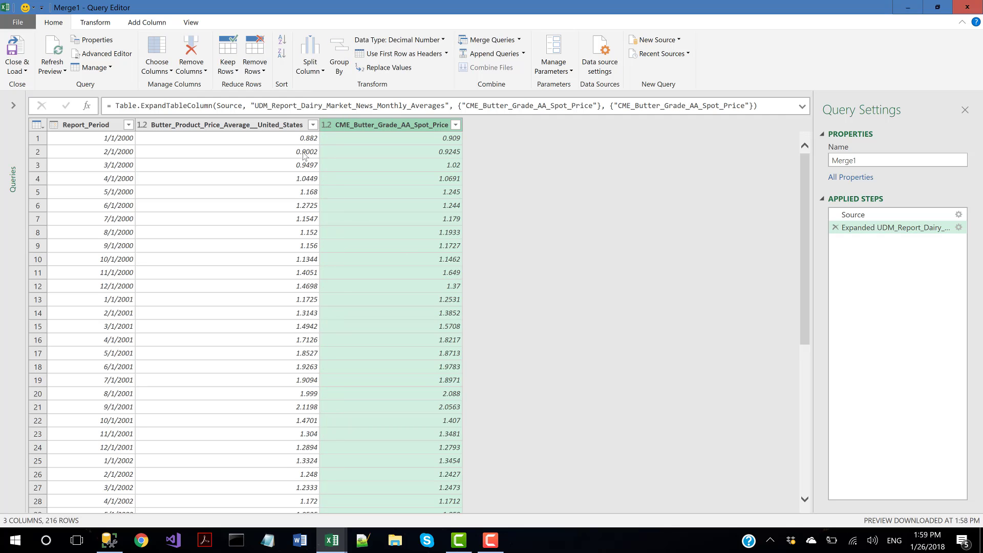
Step: Rename the Butter_Product_Price_Average__United_States column to CME and the CME_Butter_Grade_AA_Spot_Price column to AMS
left_click(277, 131)
right_click(277, 131)
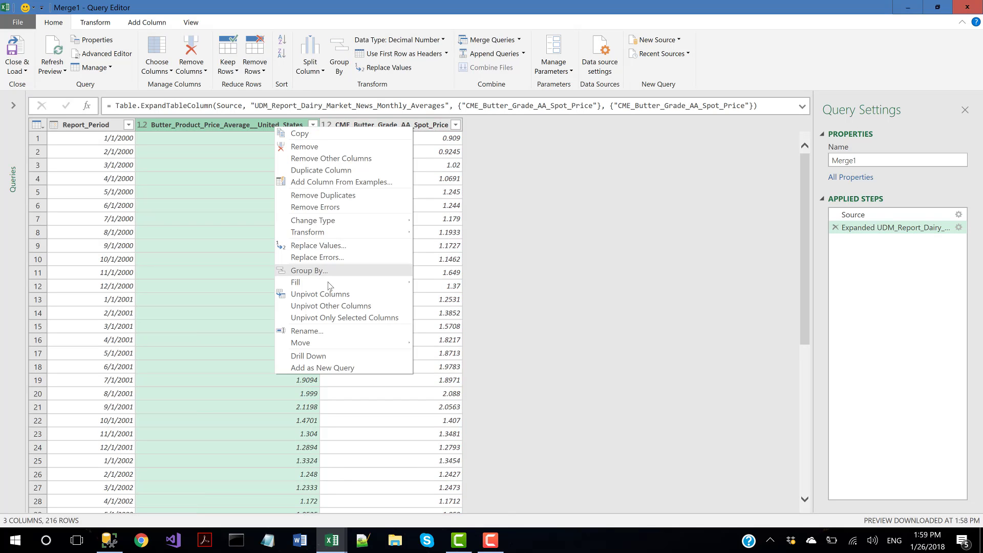
left_click(332, 331)
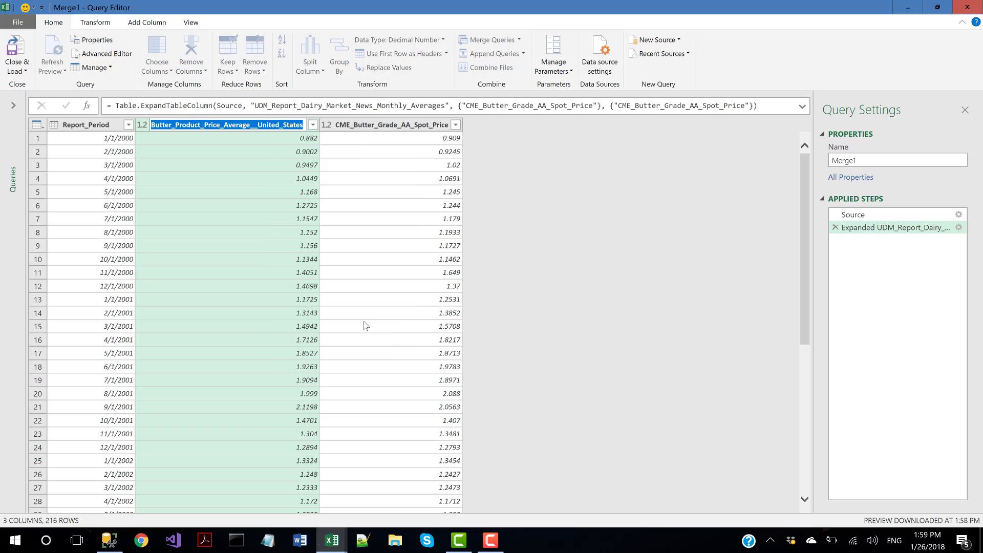
type("CME")
key("Return")
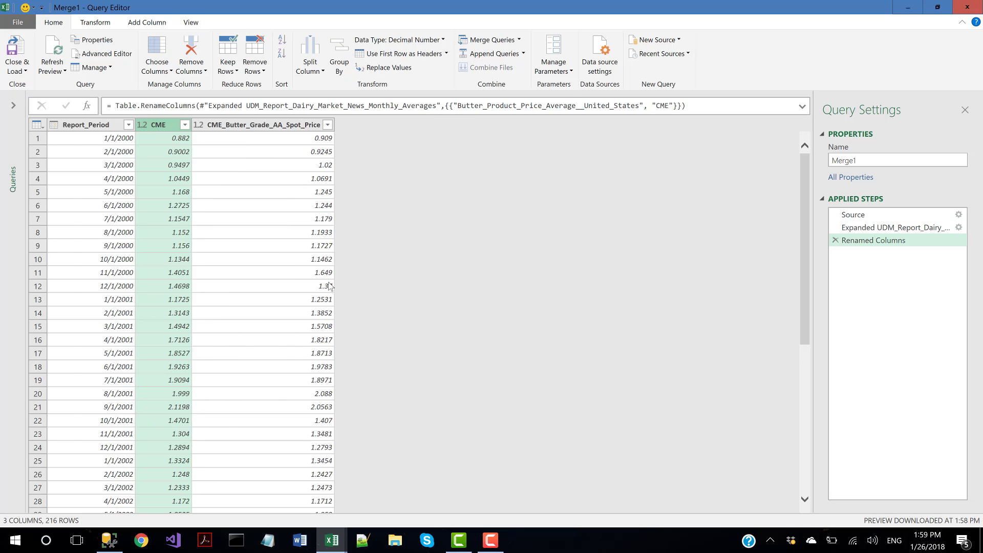
right_click(280, 128)
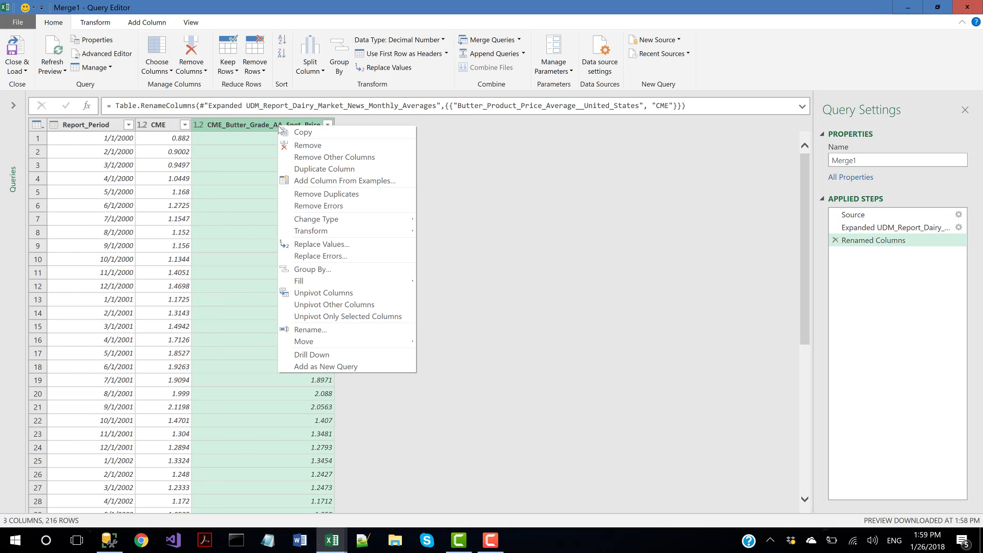
left_click(332, 333)
type("AMS")
key("Return")
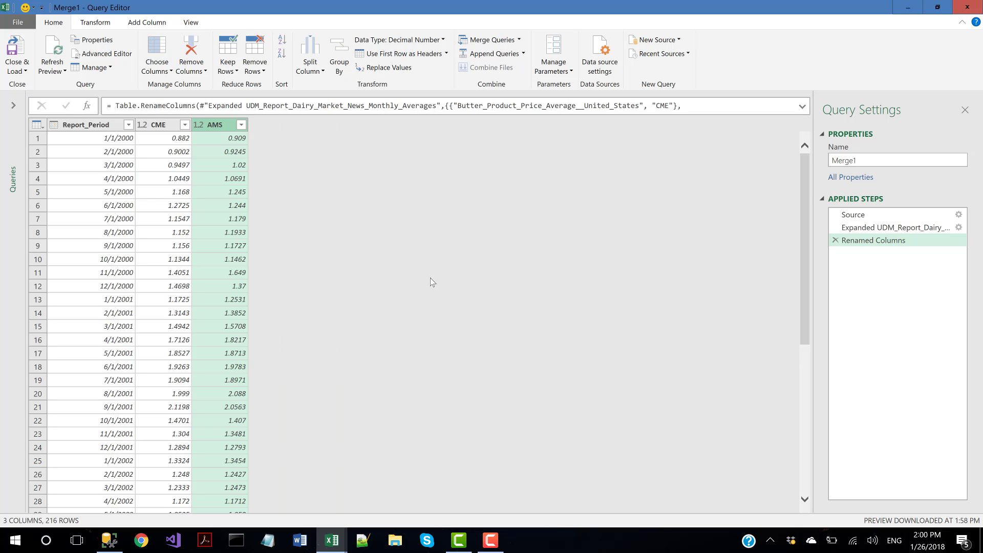
Step: Rename the merged query's Report_Period column to Month
right_click(84, 125)
left_click(139, 328)
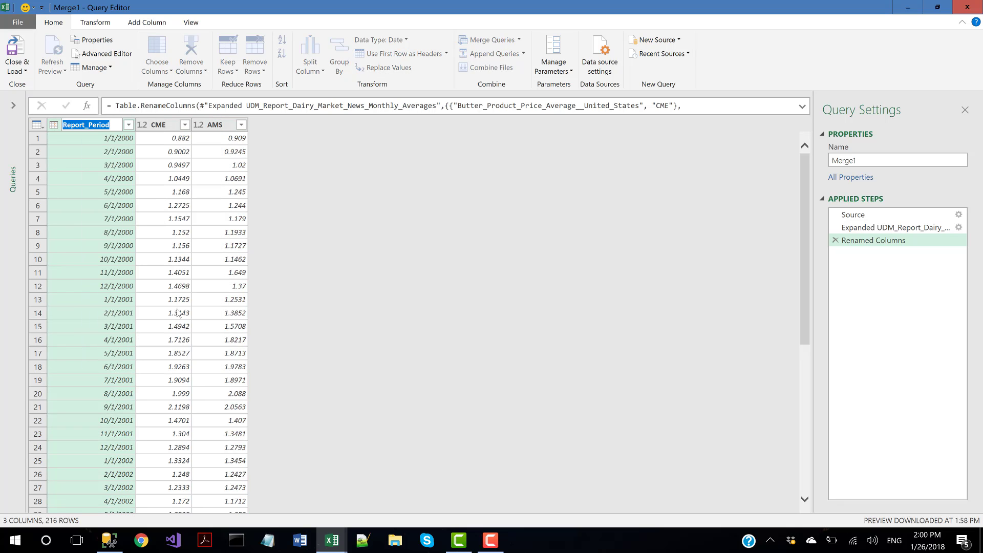
type("Month")
key("Return")
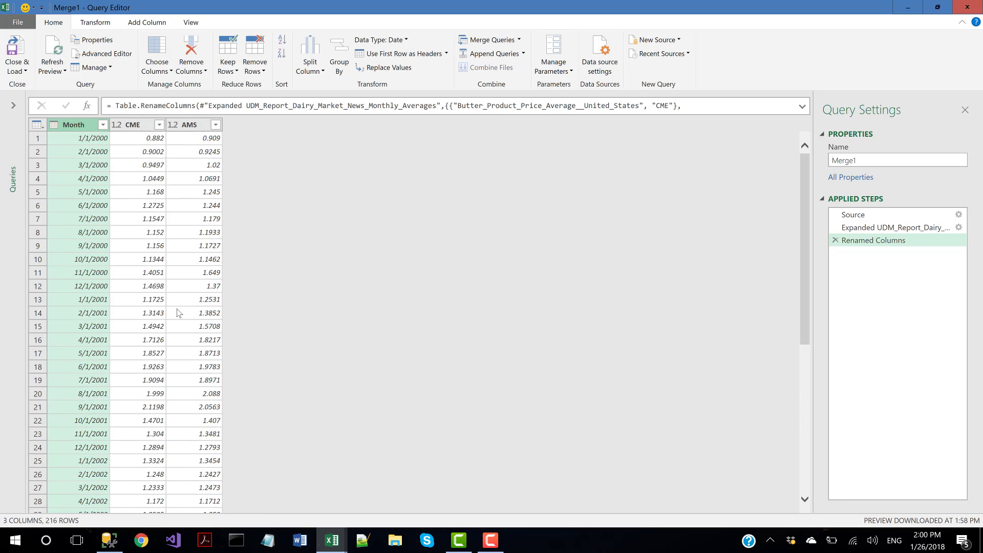
Step: Add a custom column named Basis with the formula [CME]-[AMS]
left_click(191, 125)
left_click(151, 23)
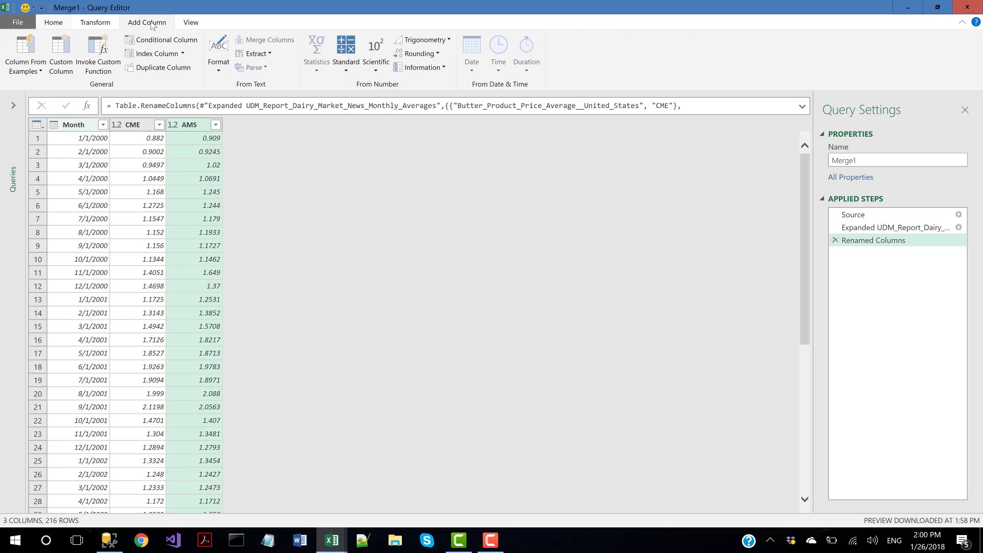
left_click(61, 54)
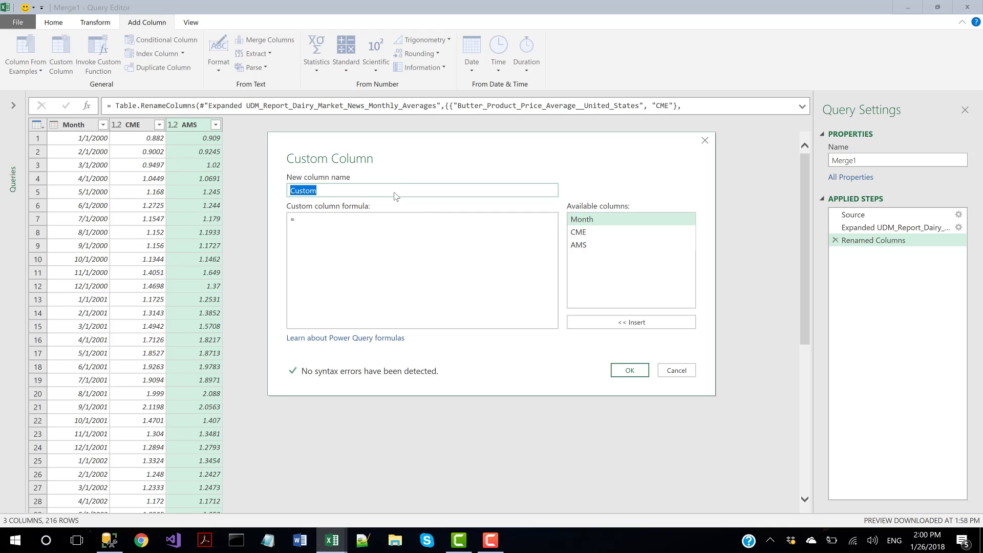
type("Basis")
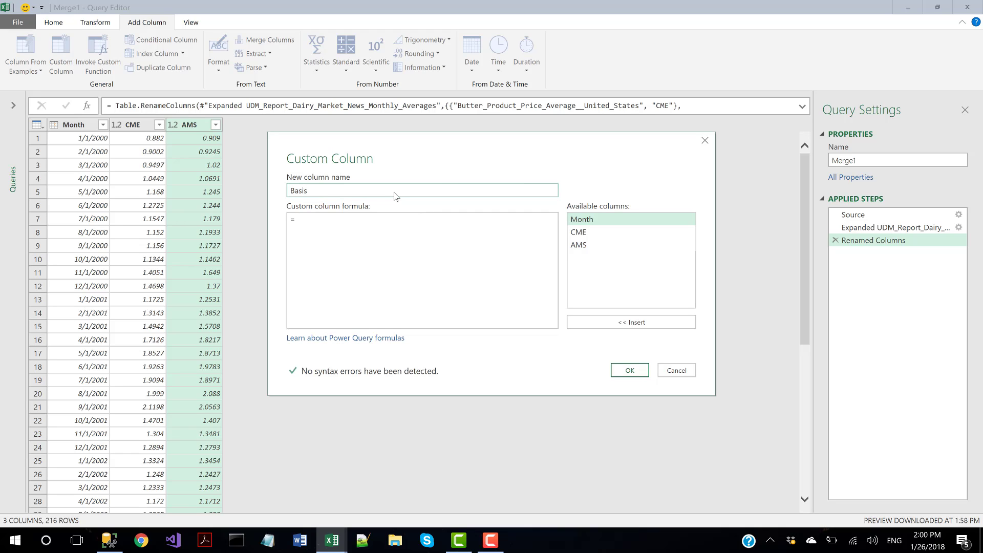
left_click(588, 234)
left_click(604, 321)
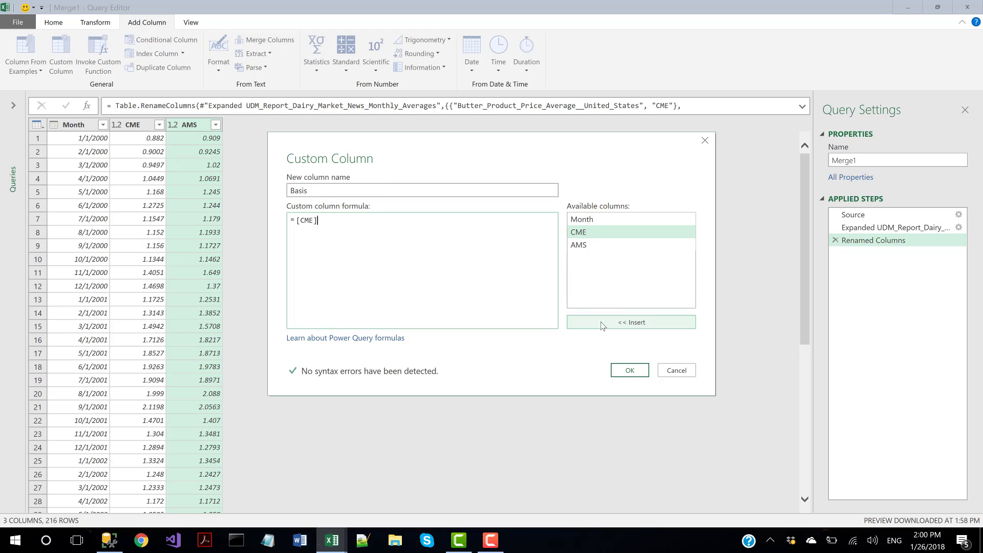
type("-")
left_click(606, 246)
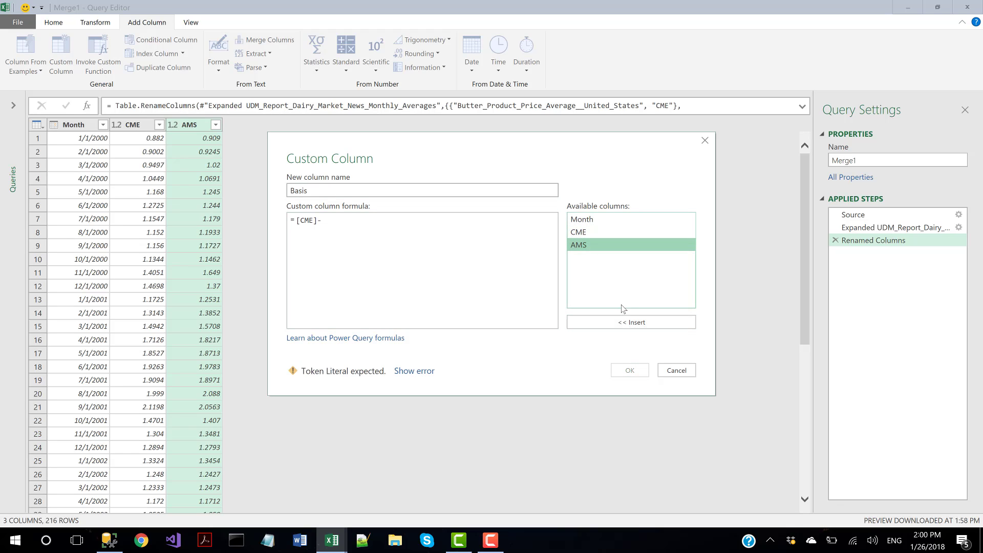
left_click(623, 323)
left_click(630, 370)
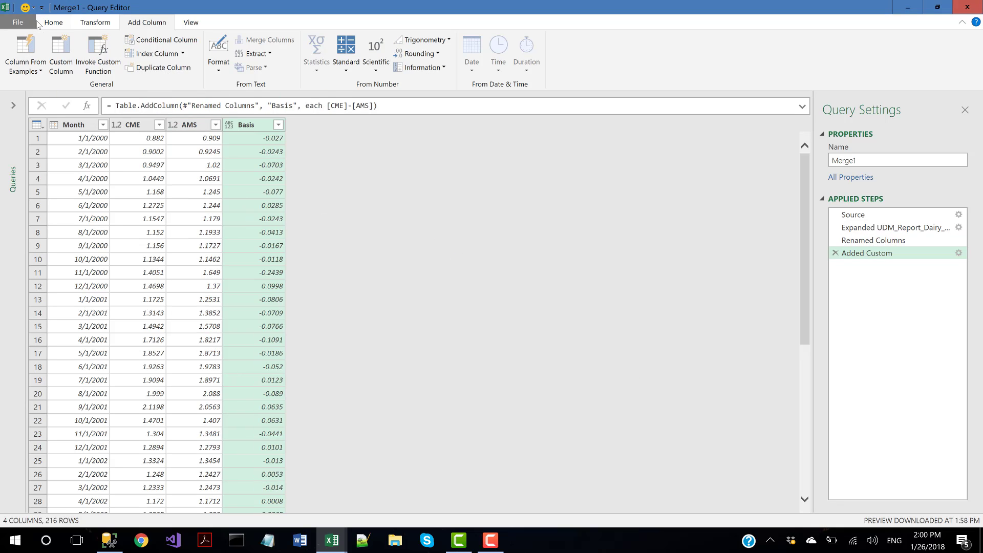
Step: Load the merged query into the workbook and widen its CME, AMS and Basis columns
left_click(53, 23)
left_click(17, 52)
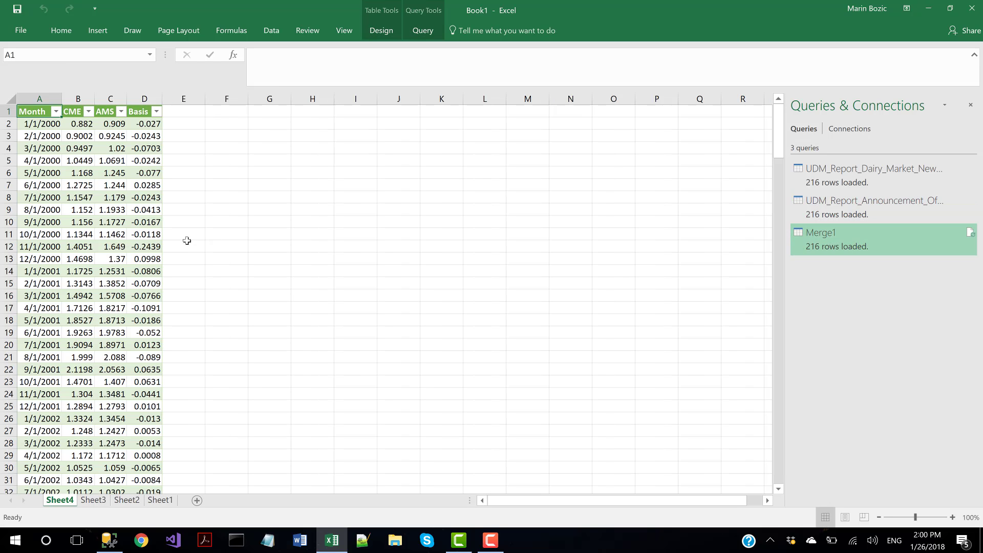
left_click_drag(102, 99, 166, 100)
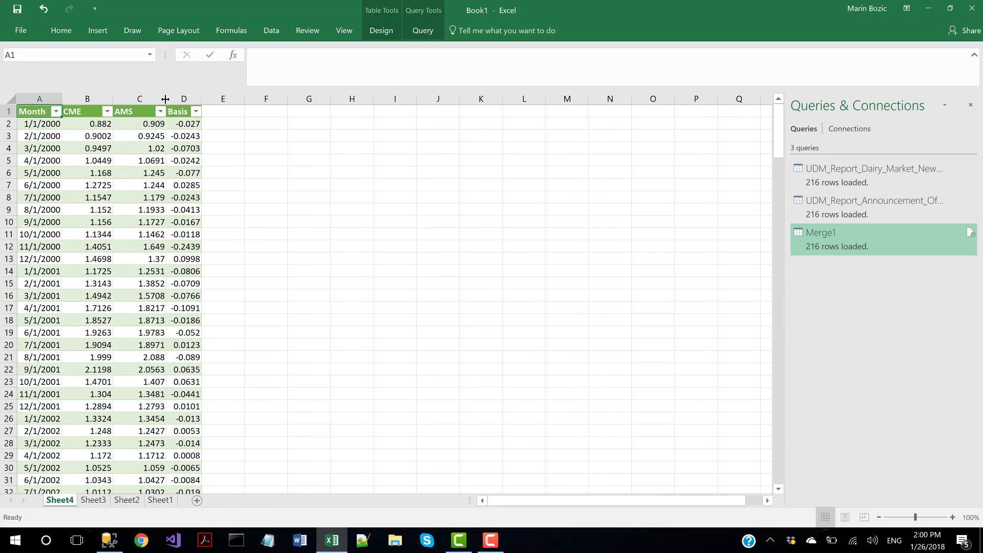
left_click(136, 124)
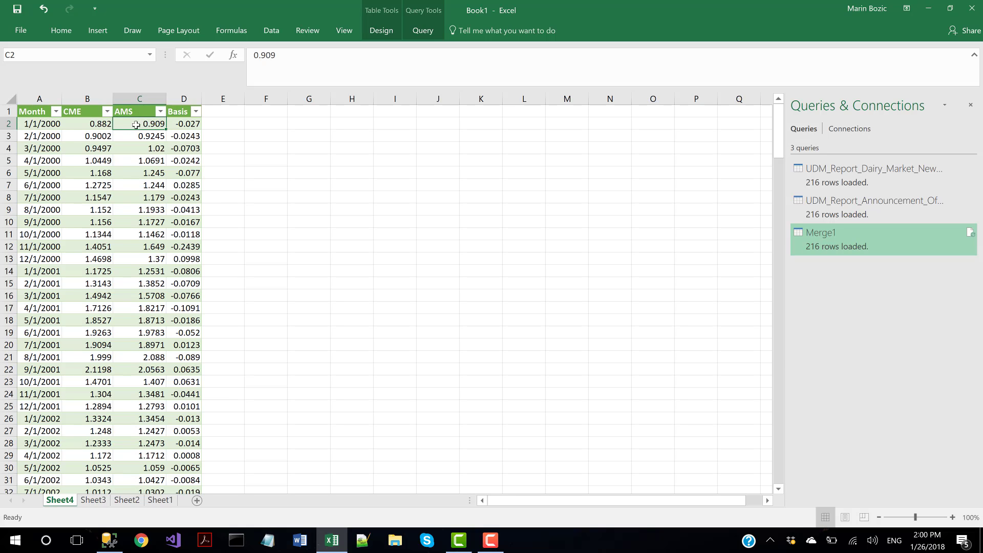
left_click_drag(200, 97, 219, 97)
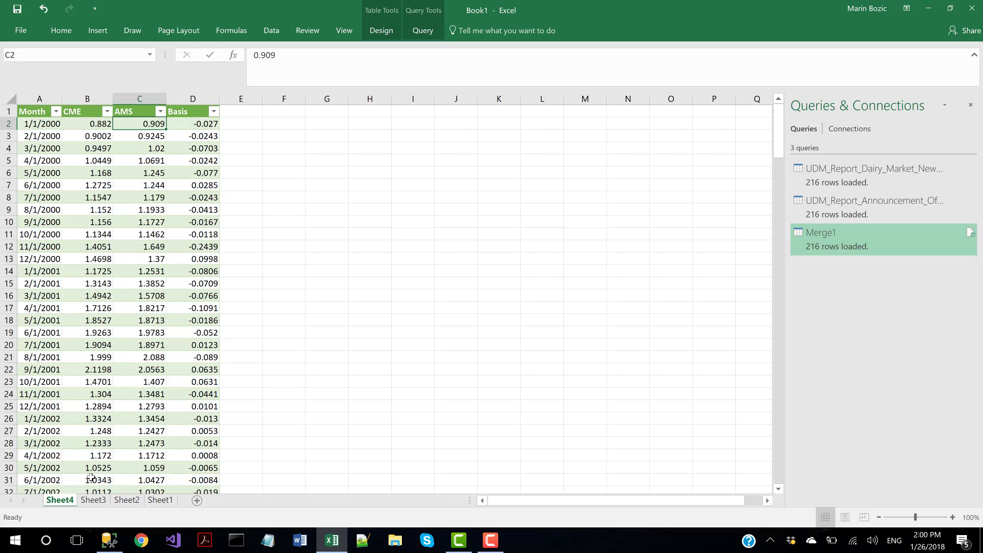
Step: Rename the worksheet holding the merged table as Butter
double_click(69, 505)
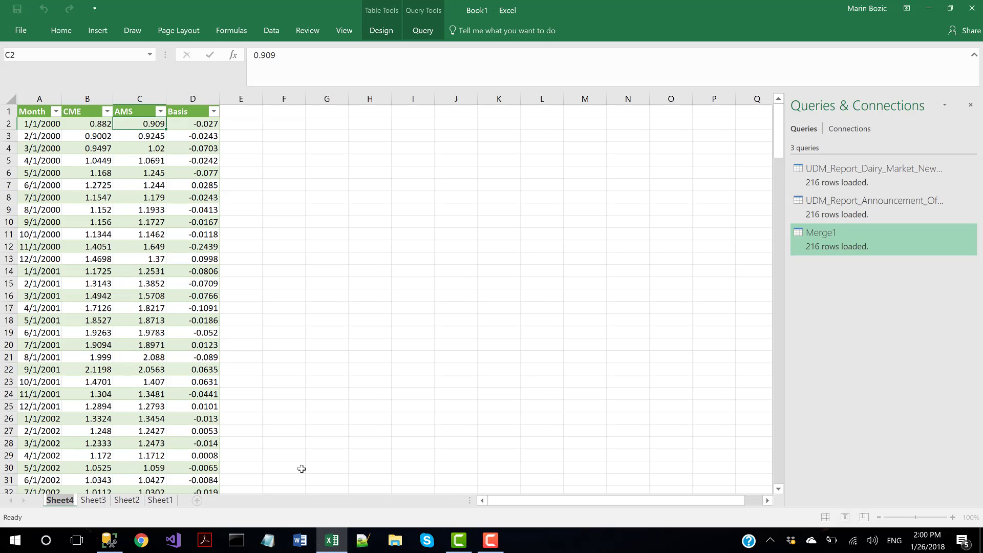
type("Butter")
key("Return")
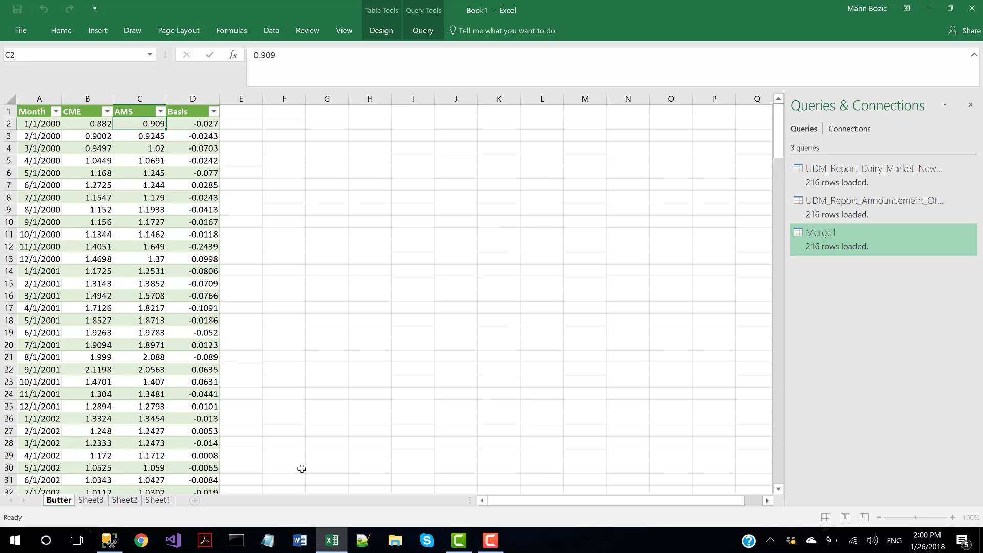
Step: Delete Sheet3, the worksheet holding the Announcement query's table
right_click(92, 501)
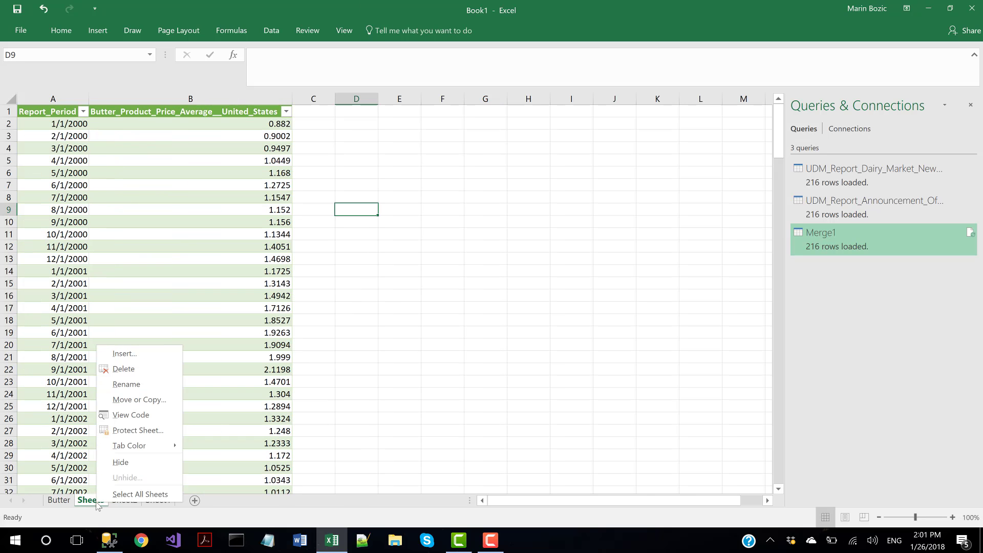
left_click(137, 369)
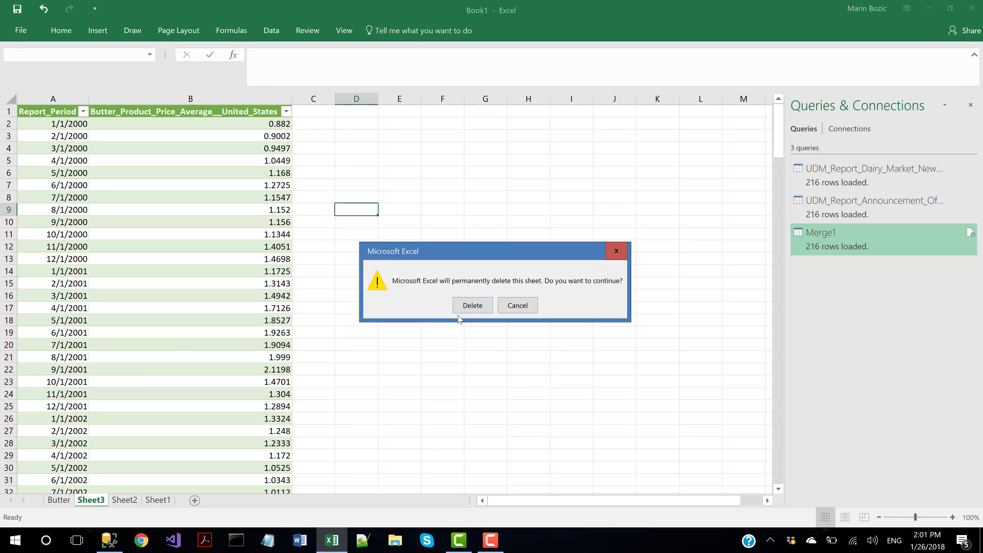
left_click(472, 306)
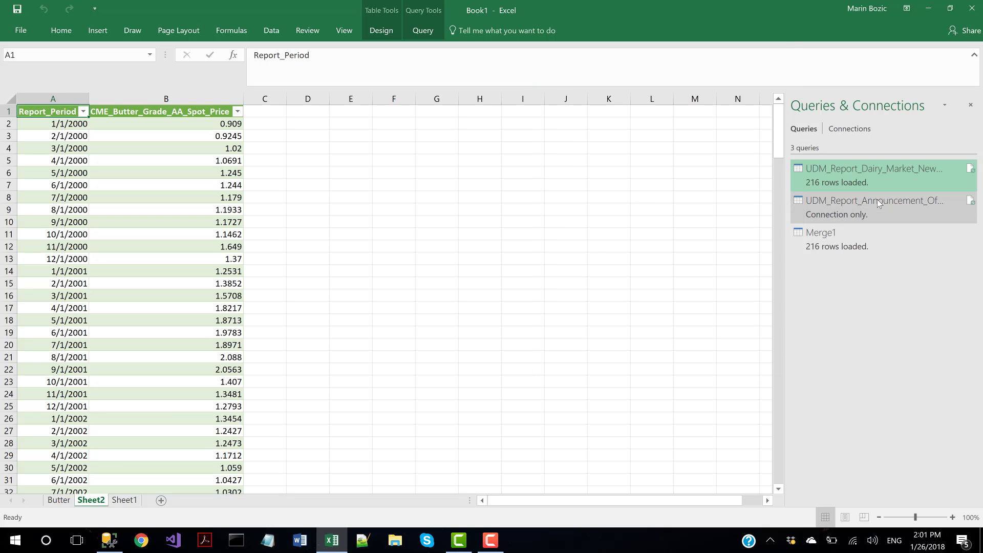
mouse_move(879, 202)
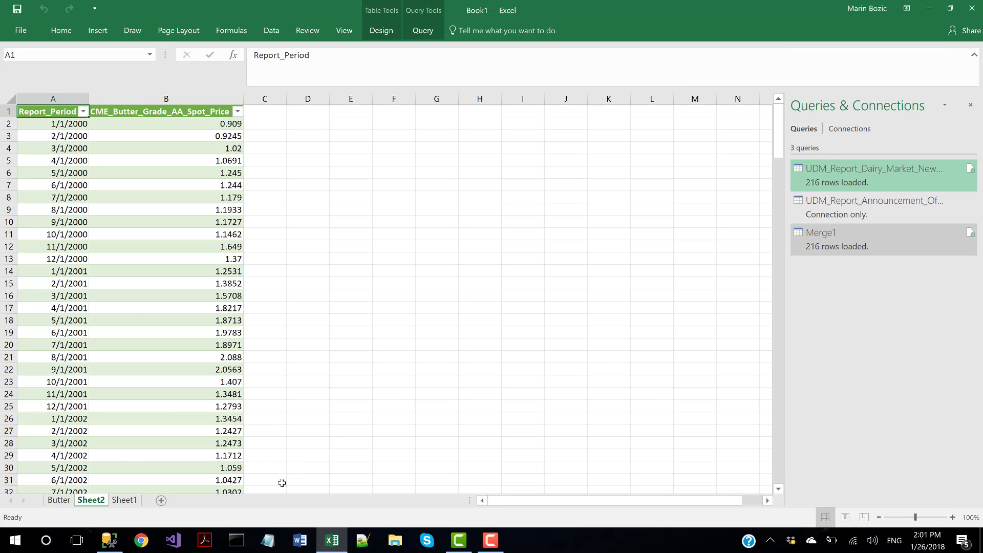
Step: Delete the two leftover worksheets, Sheet2 and Sheet1
right_click(103, 502)
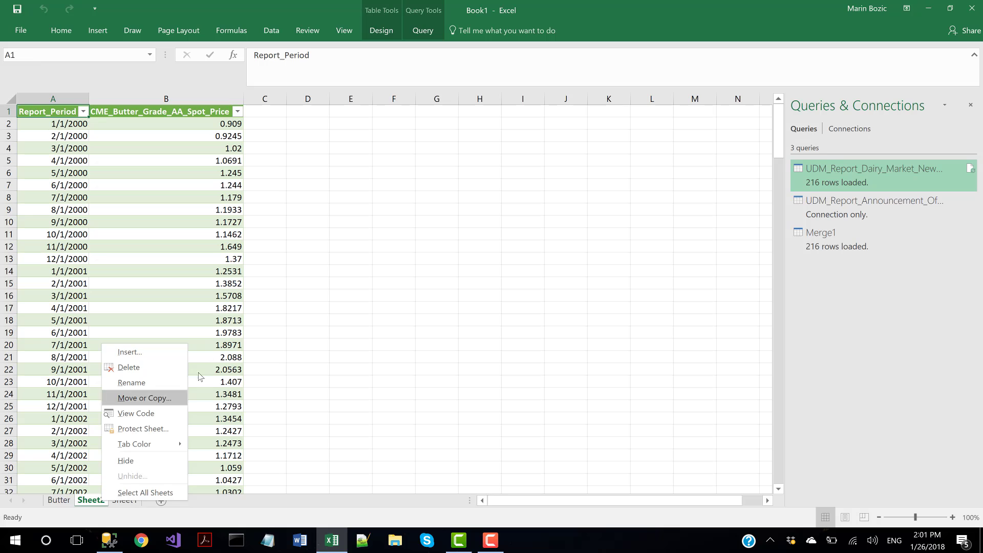
left_click(154, 368)
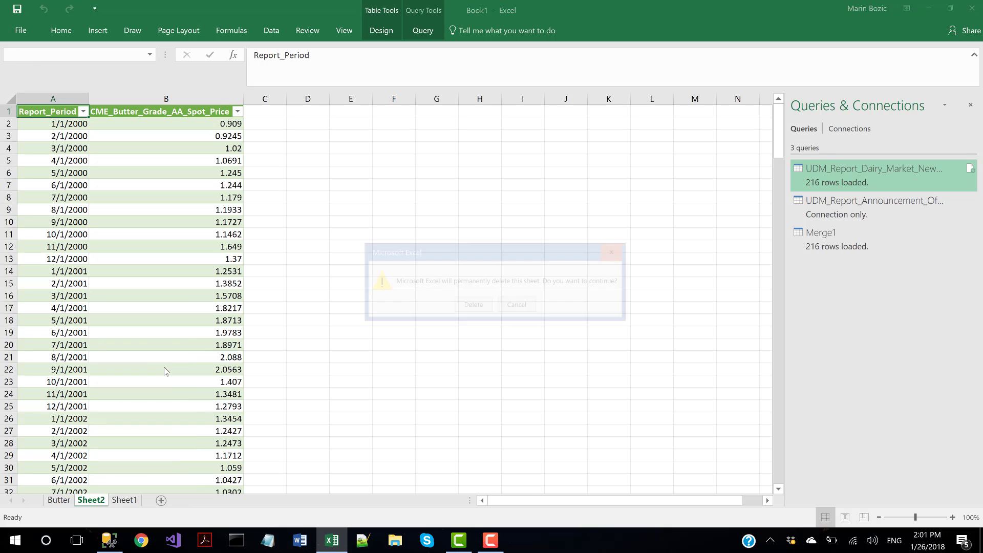
left_click(472, 306)
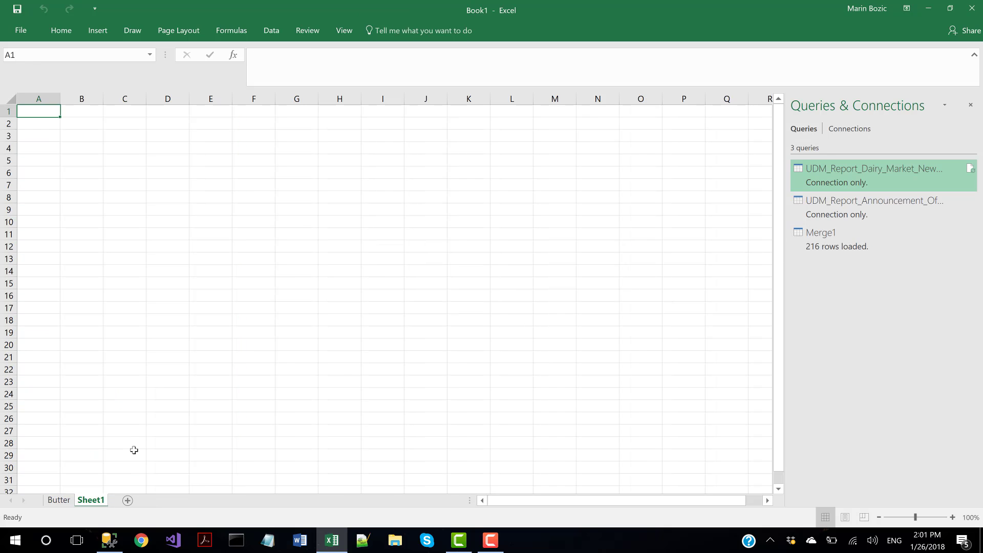
right_click(88, 502)
left_click(138, 369)
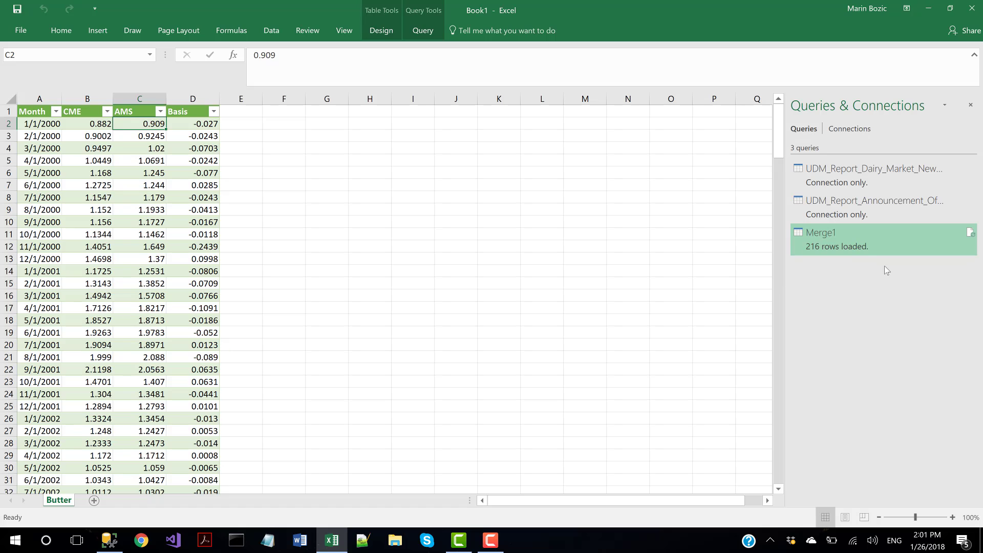
mouse_move(952, 234)
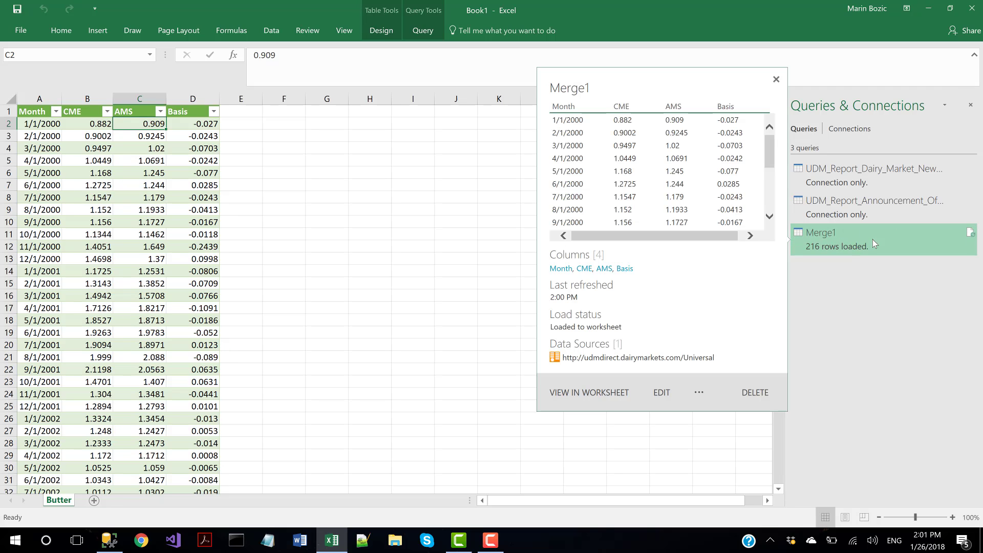
left_click(198, 219)
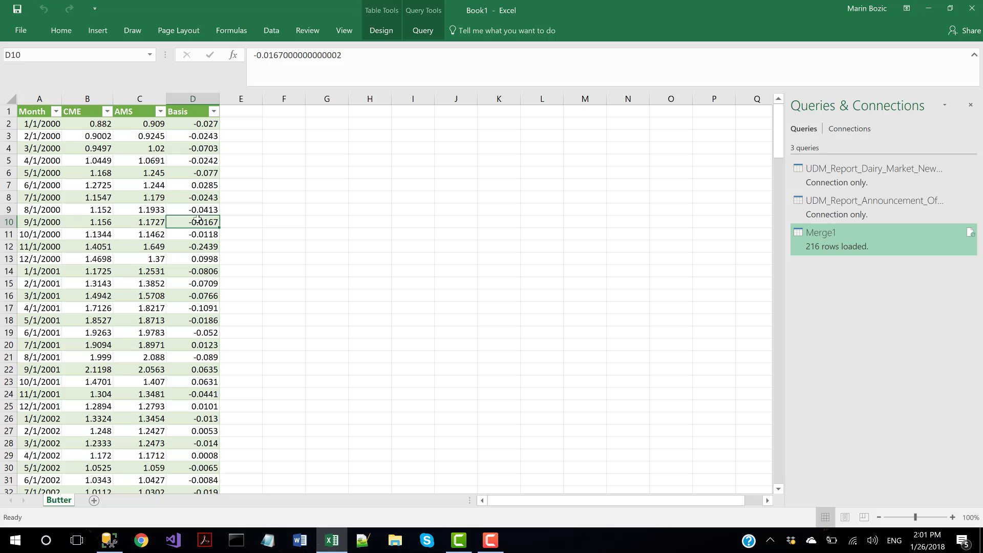
left_click(391, 33)
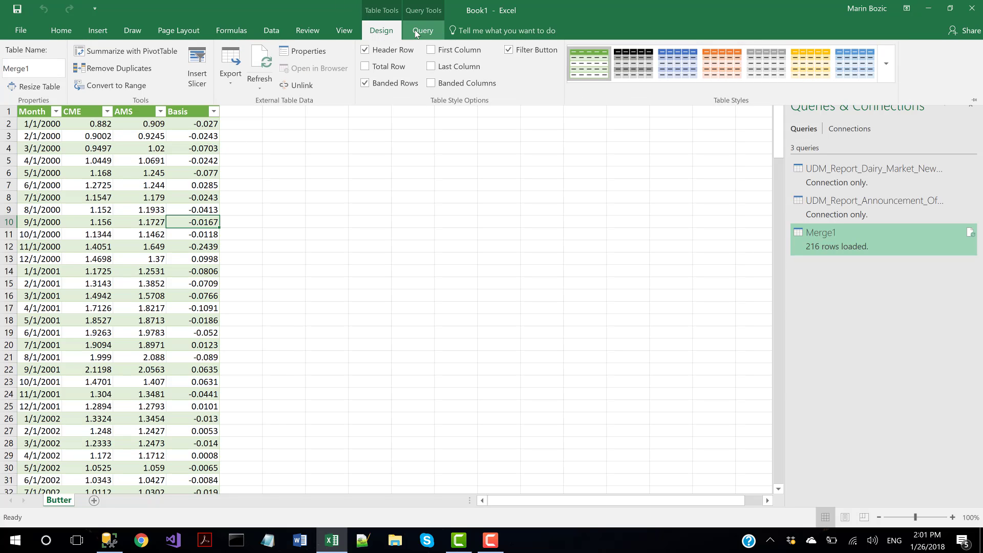
left_click(349, 261)
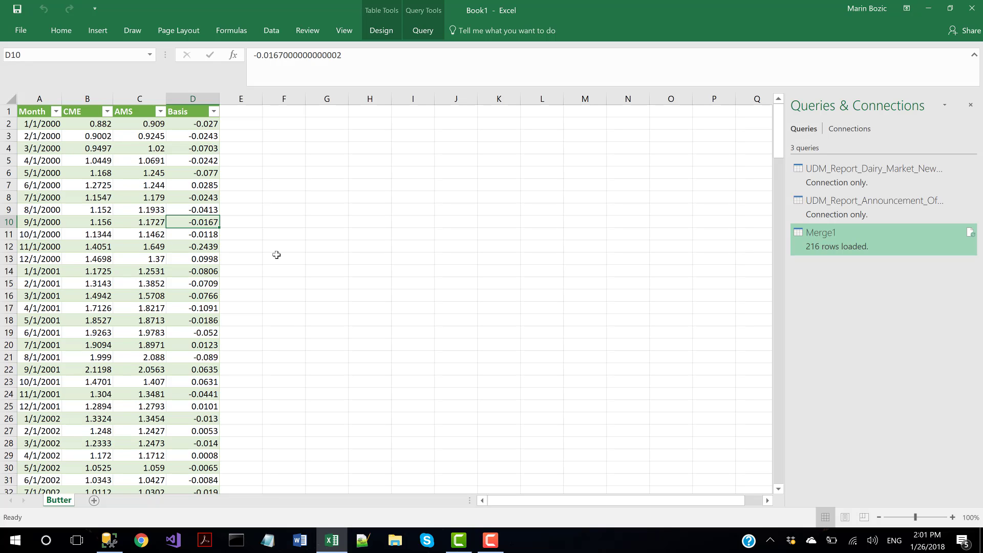
Step: Enter =AVERAGE(D3:D14) in cell E14 to average twelve months of Basis values
left_click(229, 274)
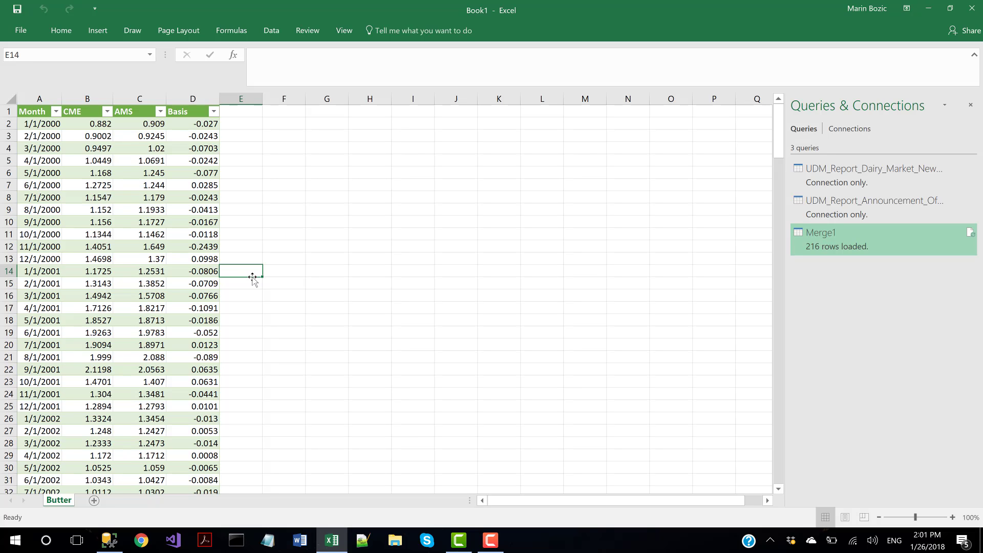
type("=")
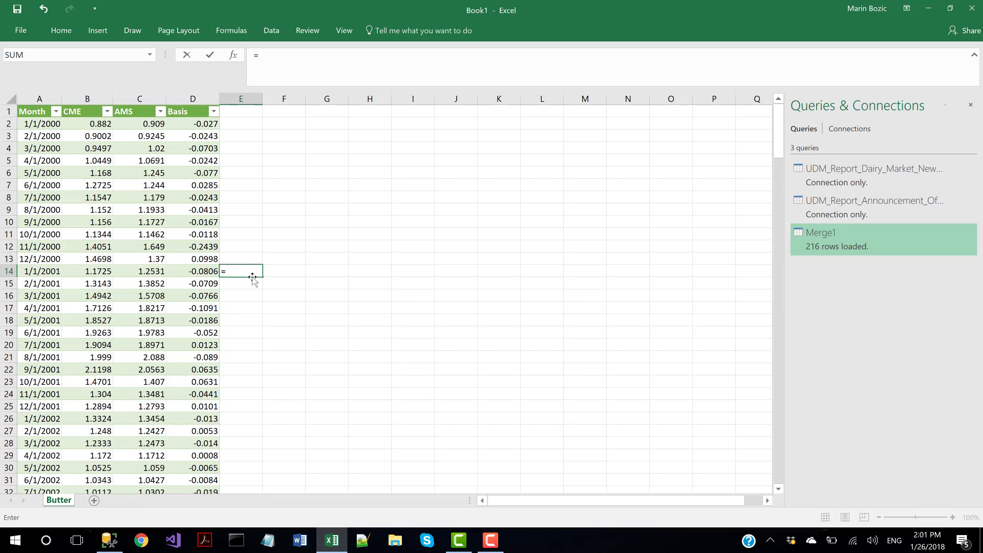
type("average(")
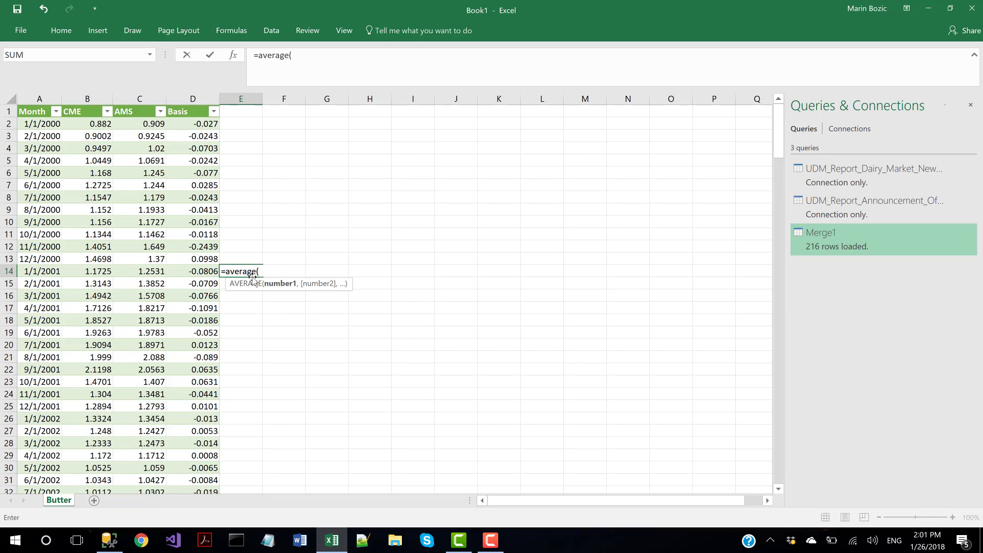
key("Up")
key("Left")
key("Down")
key("shift+Up")
key("shift+Up")
key("shift+Up")
key("shift+Up")
key("shift+Up")
key("shift+Up")
key("shift+Up")
key("shift+Up")
key("shift+Up")
key("shift+Up")
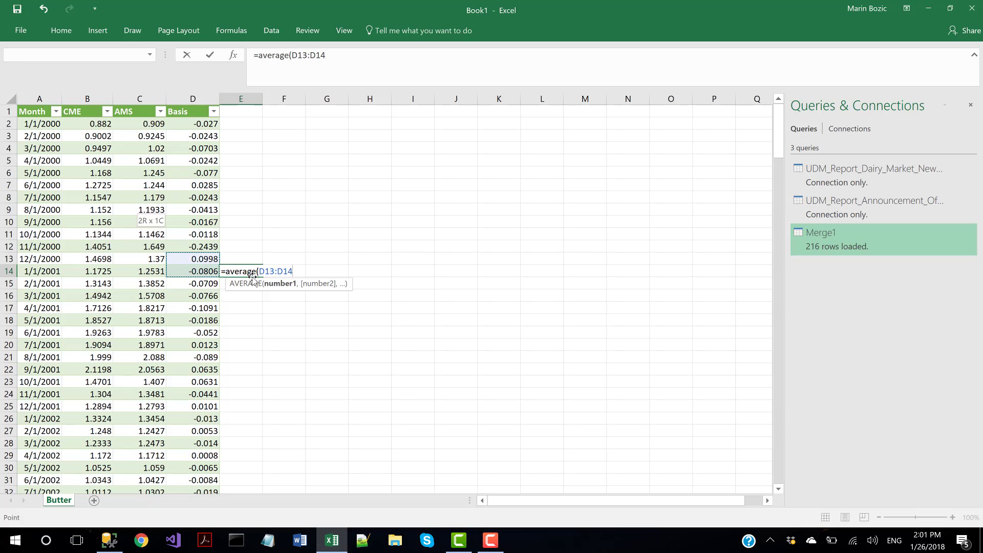
key("shift+Up")
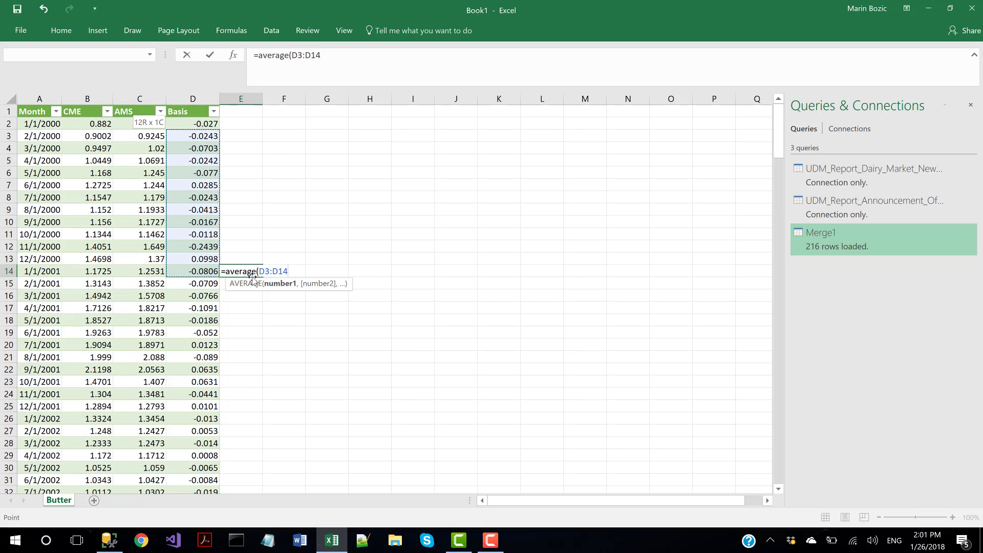
type(")")
key("Return")
key("Up")
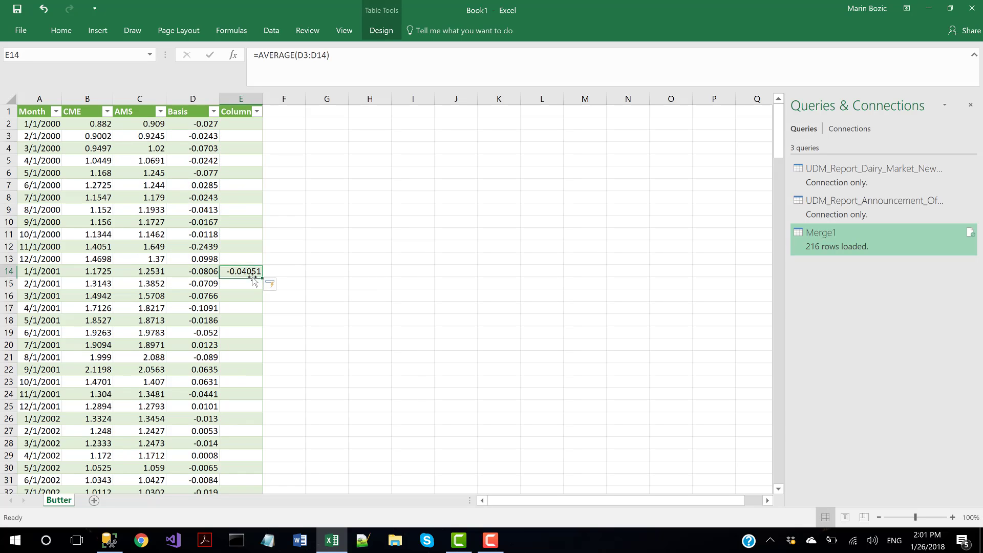
Step: Copy the average formula from E14 down column E through row 217, the last row of the table
key("ctrl+c")
key("shift+Down")
left_click_drag(253, 280, 252, 280)
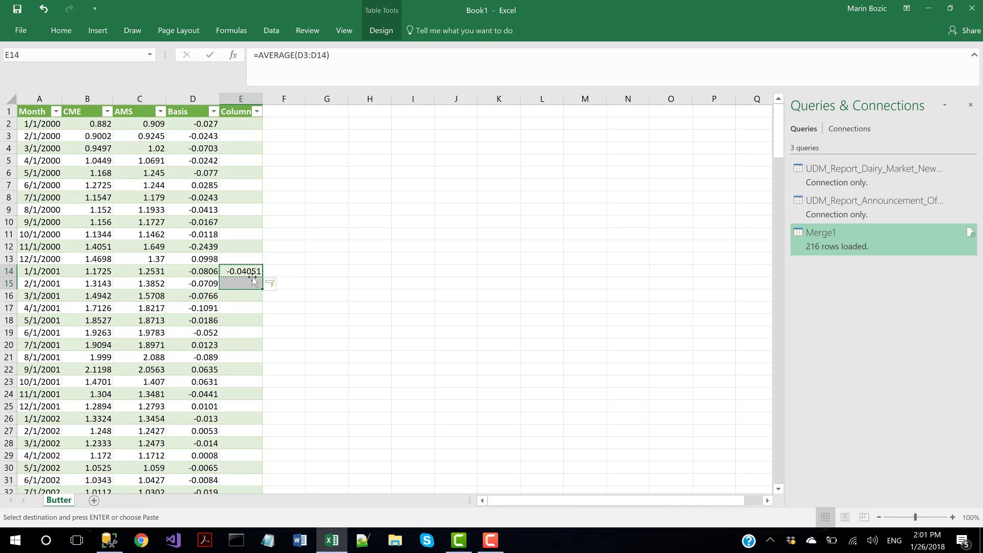
left_click(252, 281)
key("ctrl+v")
key("Left")
key("ctrl+Down")
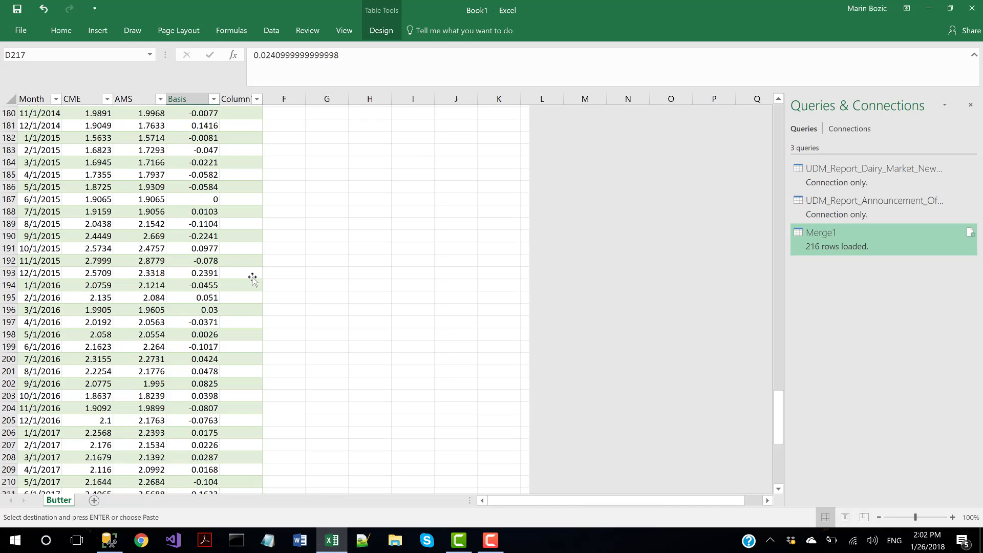
key("Right")
key("ctrl+v")
key("ctrl+shift+Up")
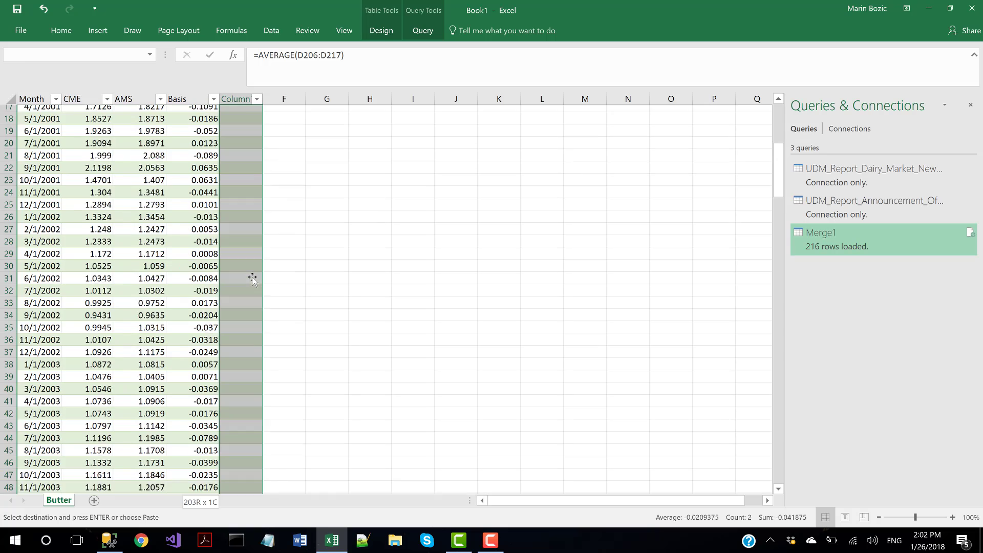
key("Return")
key("Up")
Step: Look over the upper rows of column E, from the header down to the first average in E14
key("ctrl+Up")
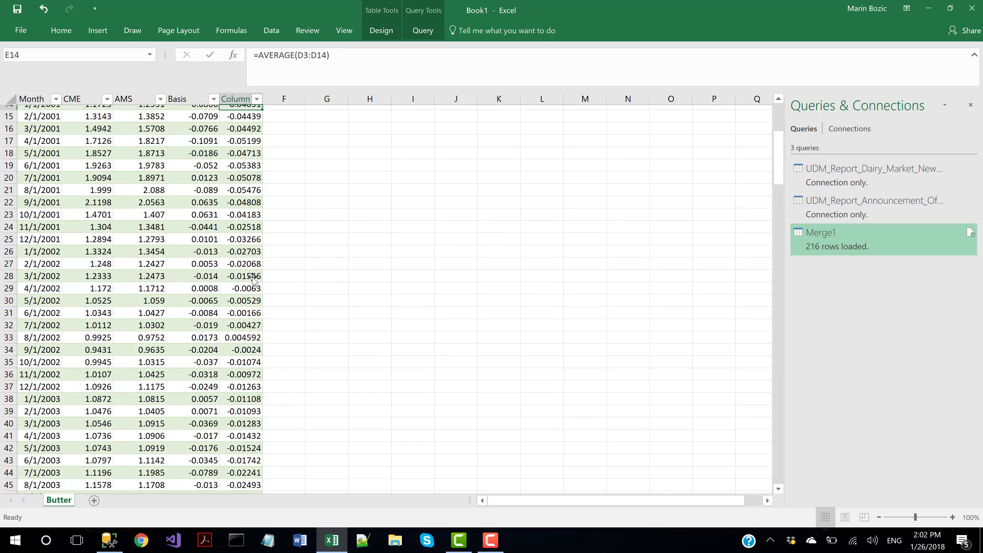
key("ctrl+Up")
key("Down")
key("Down")
key("Down")
key("Down")
key("Down")
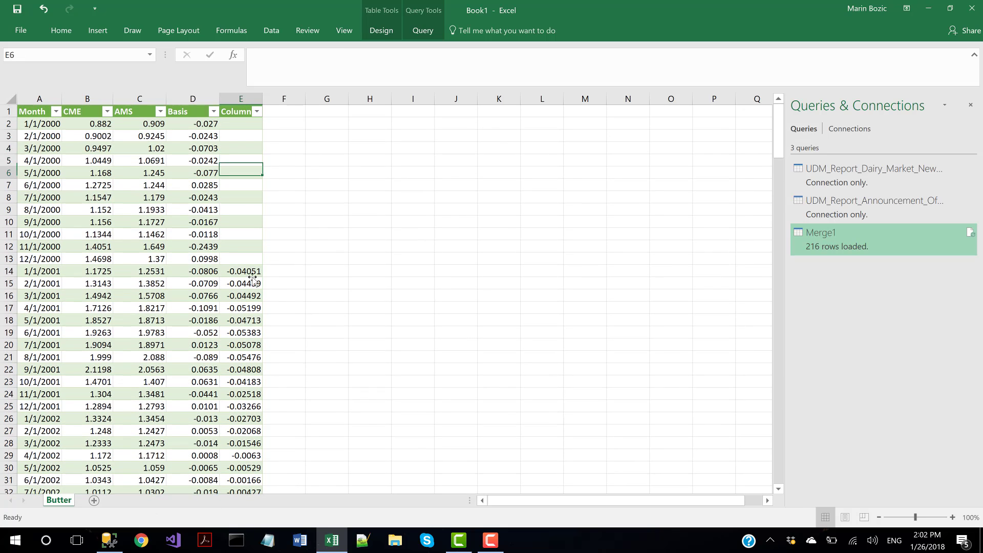
key("Down")
key("Down")
key("Down")
key("Down")
key("Down")
key("Down")
key("Down")
key("Down")
key("Down")
key("Down")
key("Up")
key("Up")
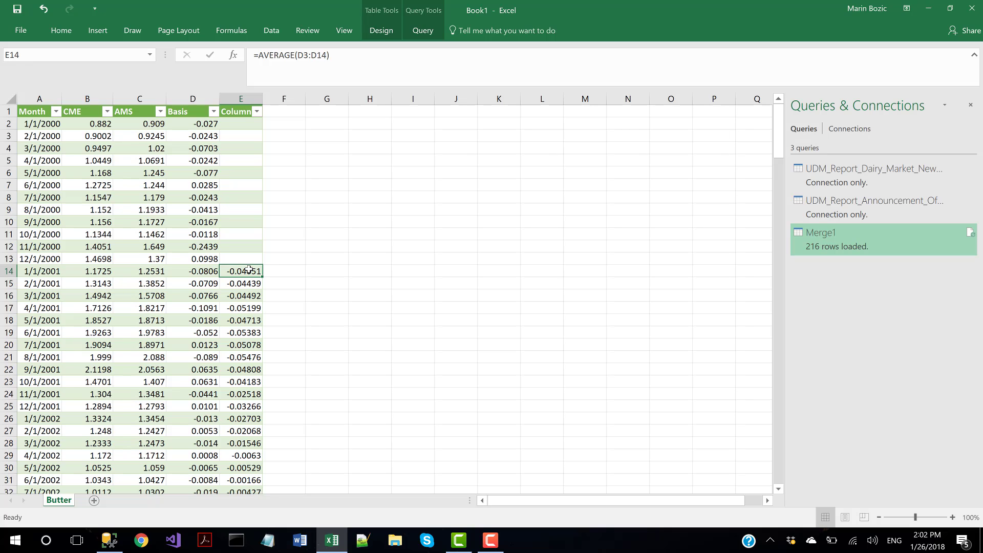
Step: Copy the Basis values in D2:D14 to the blank area starting at G2
left_click(193, 124)
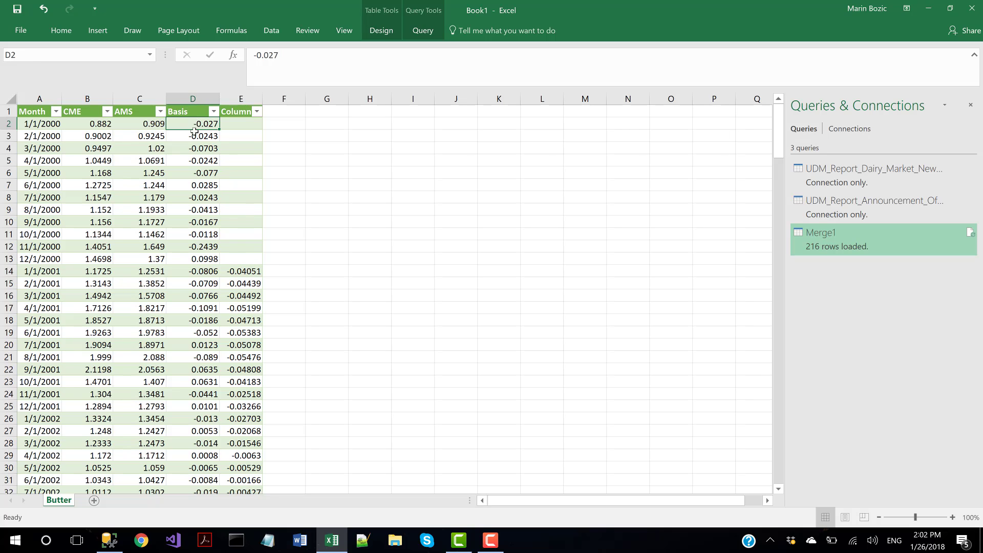
left_click_drag(194, 131, 200, 267)
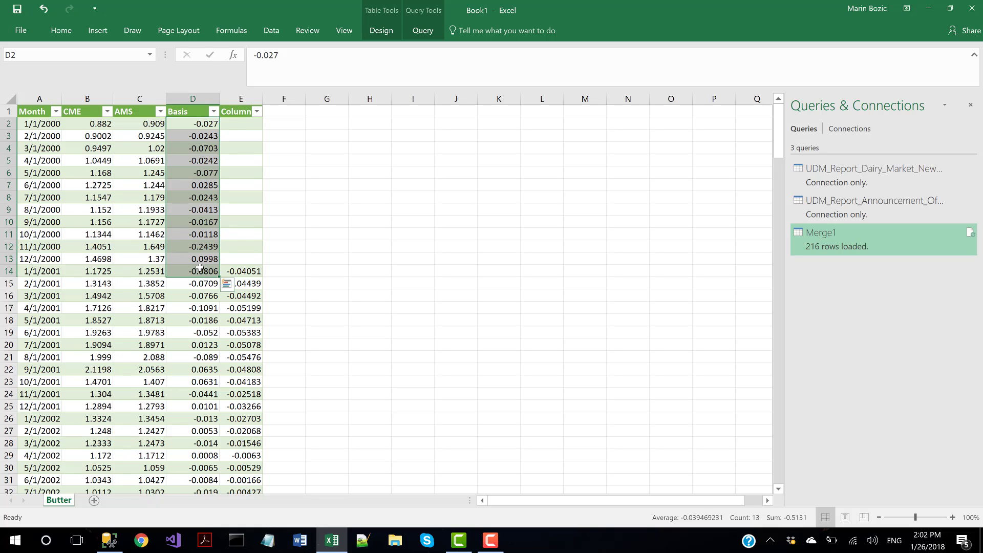
key("ctrl+c")
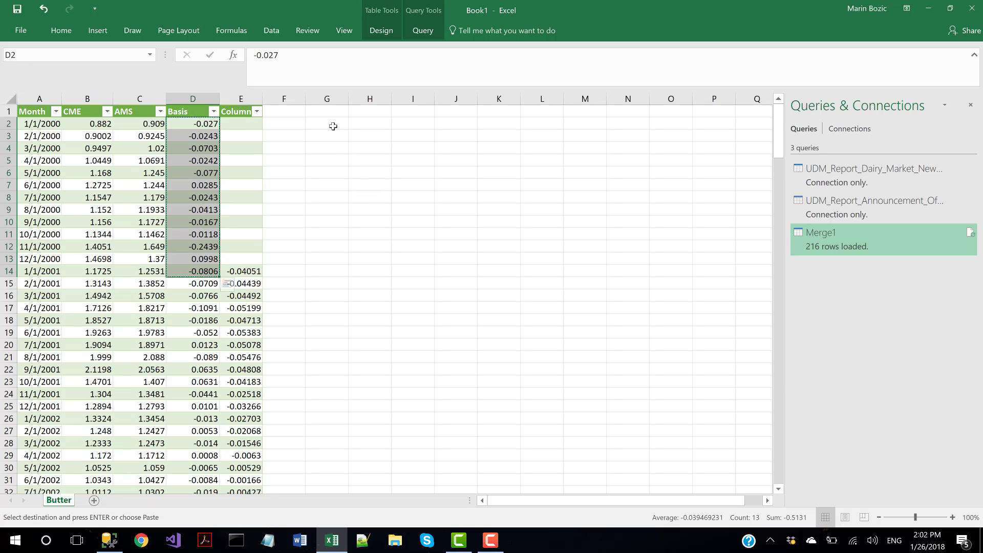
left_click(333, 126)
key("ctrl+v")
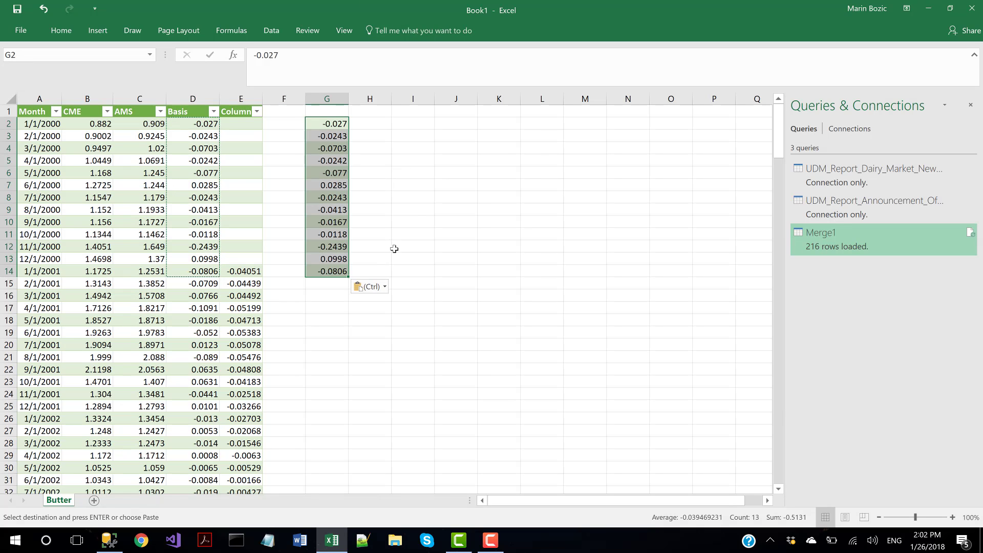
Step: Copy the twelve values in G3:G14 to column H, starting at H3
left_click(371, 271)
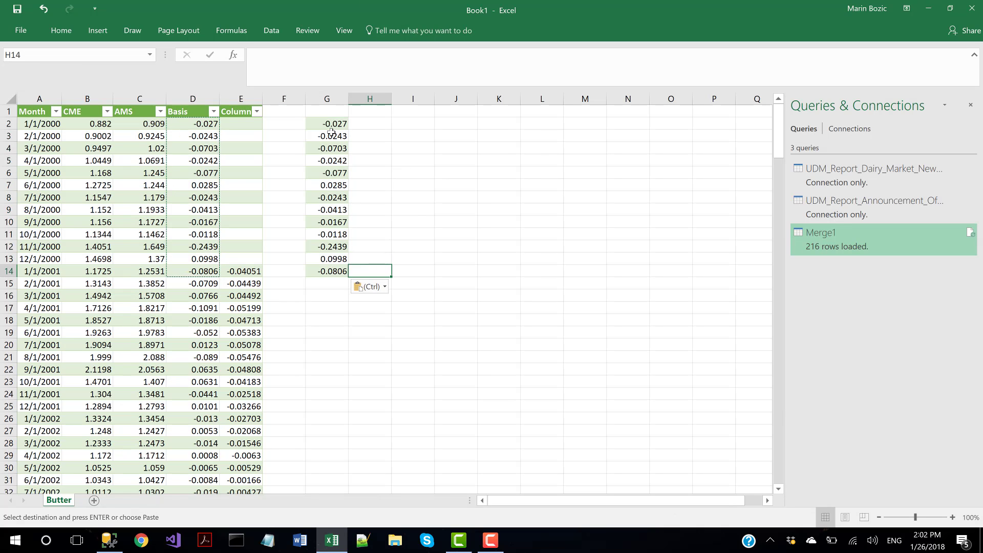
left_click_drag(331, 132, 329, 265)
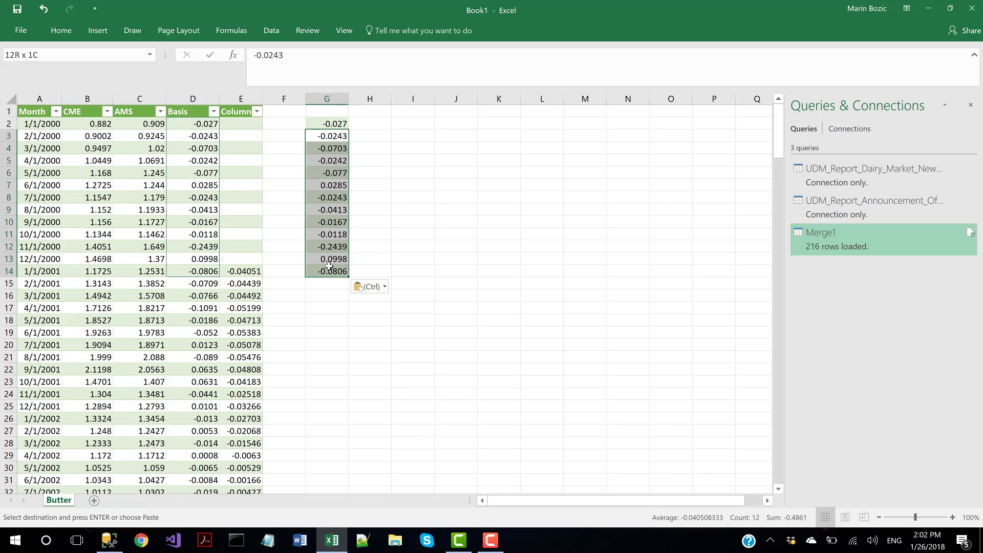
key("ctrl+c")
left_click(364, 137)
key("ctrl+v")
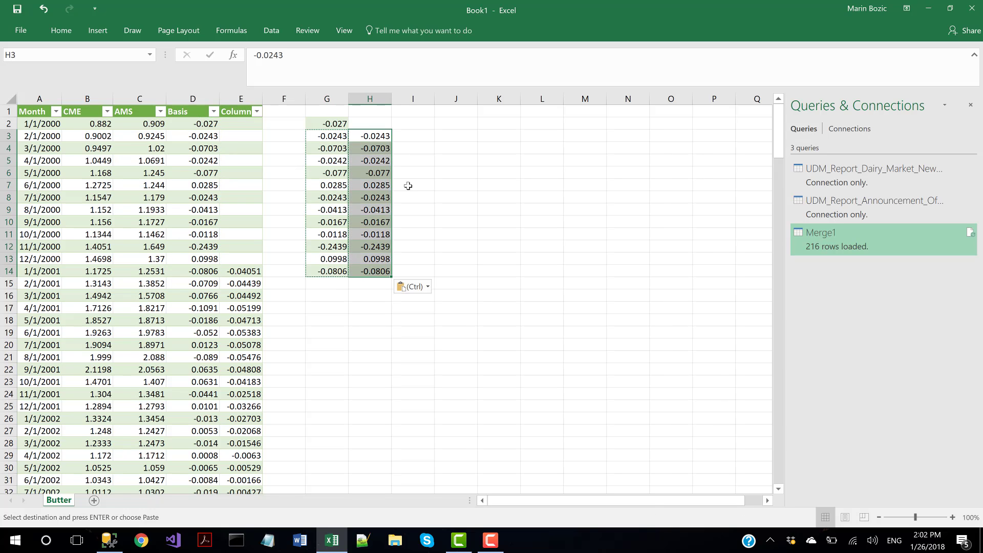
Step: Sum the twelve copied values in cell I14 with =SUM(H3:H14)
left_click(409, 271)
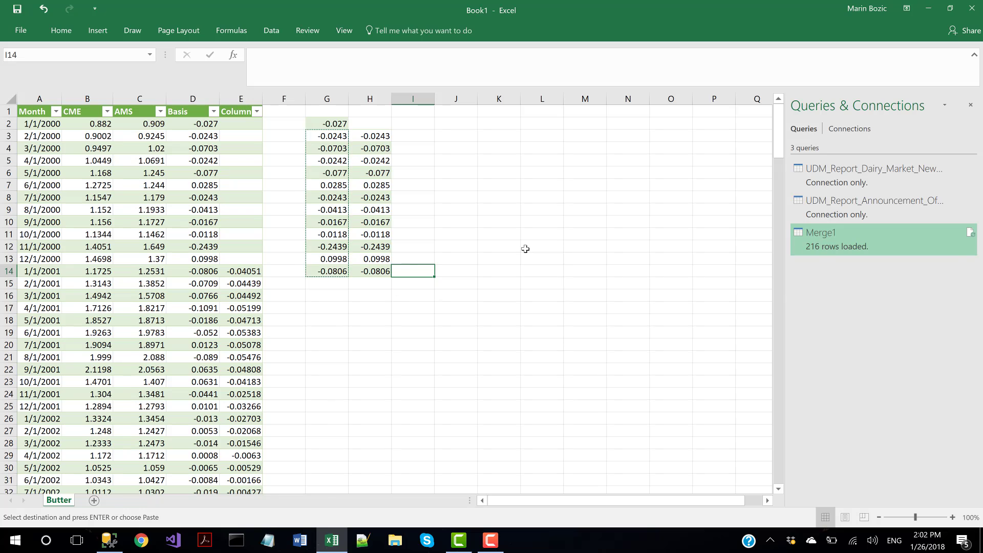
type("=sum(")
key("Left")
key("shift+Up")
key("shift+Up")
key("shift+Up")
key("shift+Up")
key("shift+Up")
key("shift+Up")
key("shift+Up")
key("shift+Up")
key("shift+Up")
key("shift+Up")
key("shift+Up")
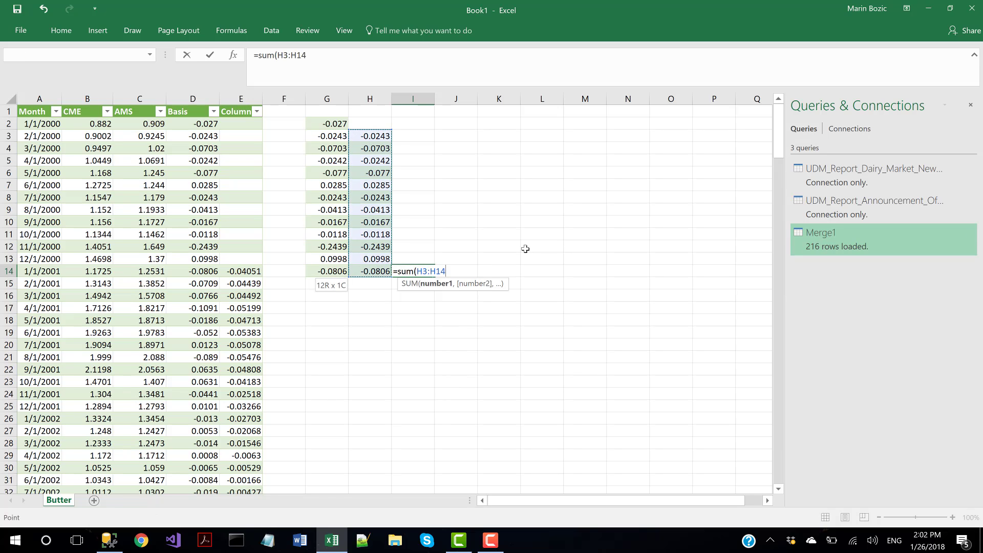
key("Return")
Step: Divide the sum in I14 by 12 in cell J14
key("Up")
key("Right")
type("=")
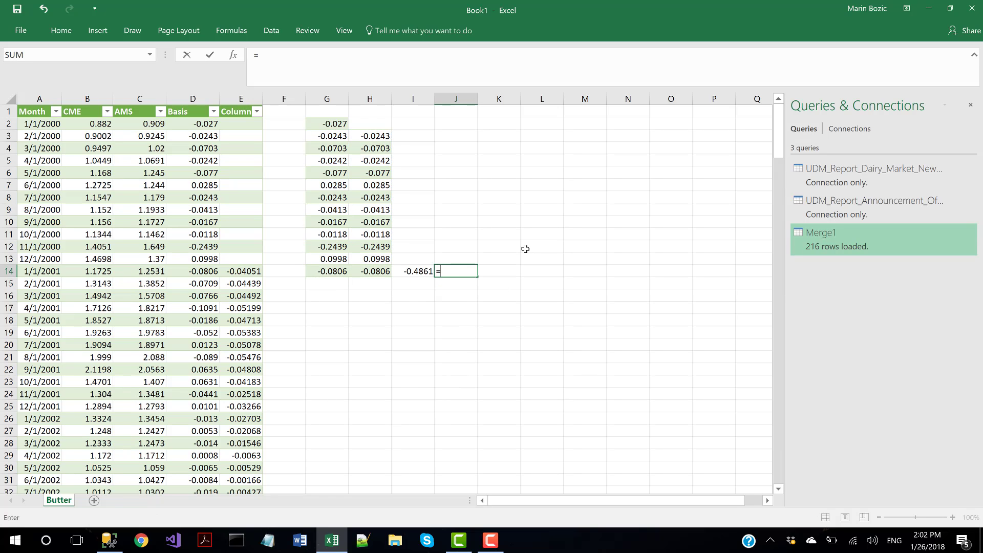
key("Left")
type("/12")
key("ctrl+Return")
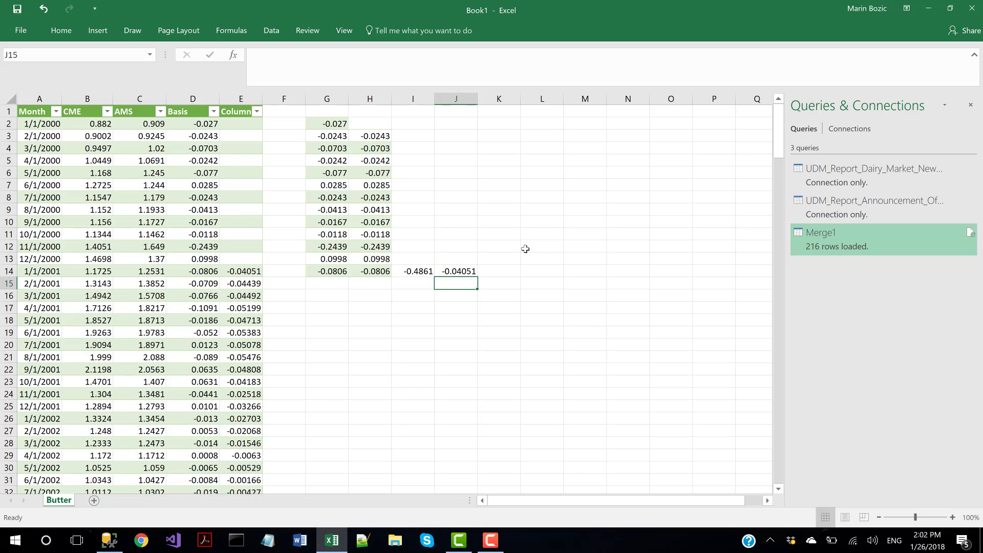
Step: Review the manual calculation in G3:J14 and the average formula in E26
left_click_drag(332, 135, 458, 273)
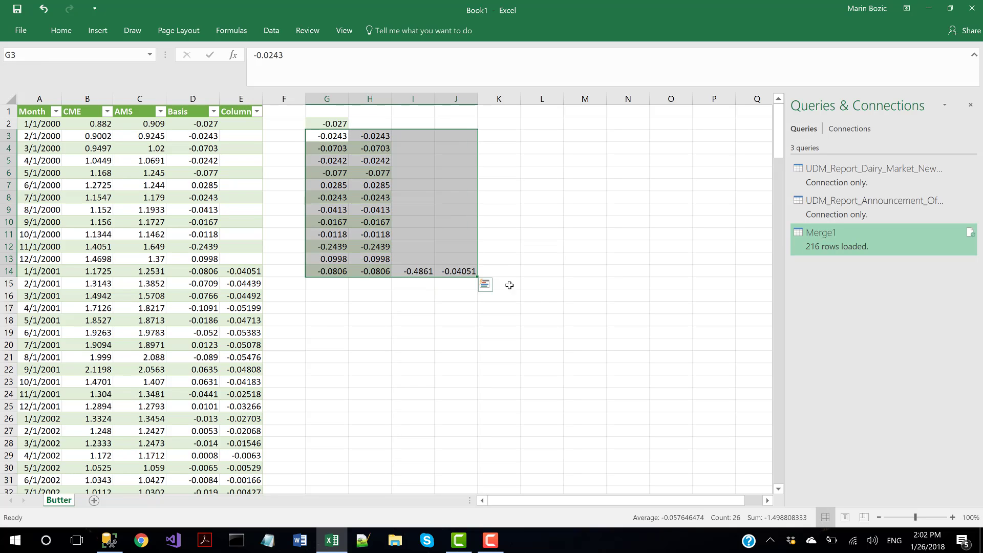
left_click(541, 297)
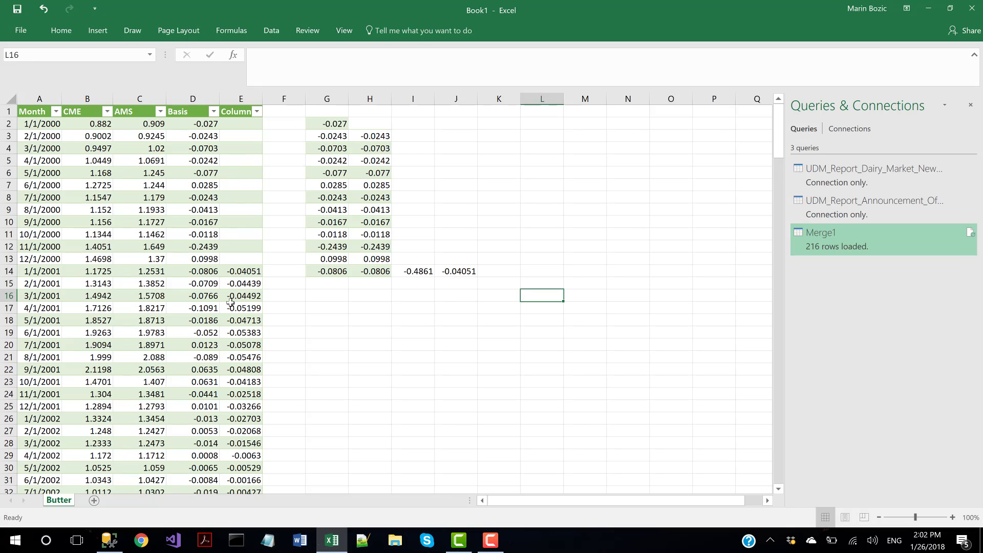
left_click(229, 414)
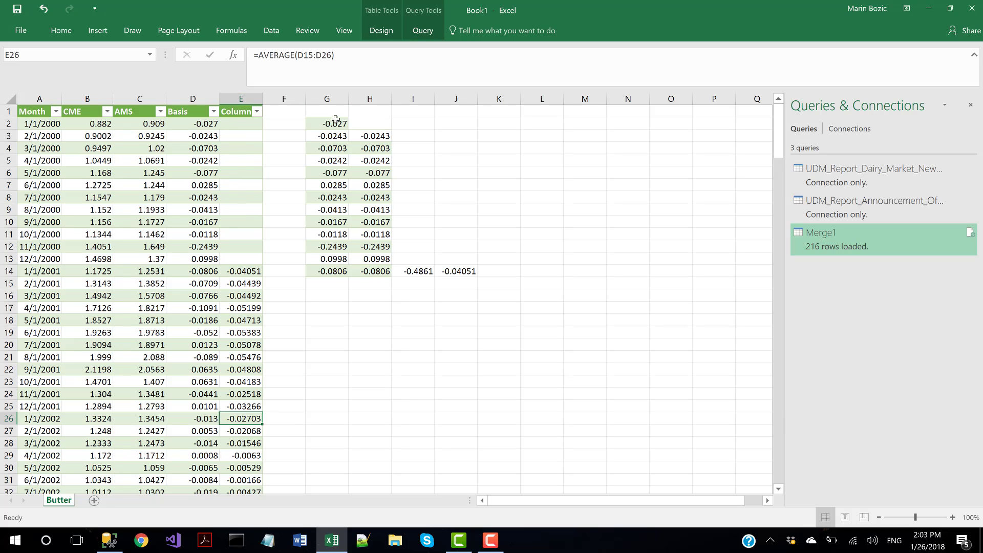
Step: Delete columns E through J, removing the manual moving-average calculation beside the table
left_click_drag(331, 125, 468, 271)
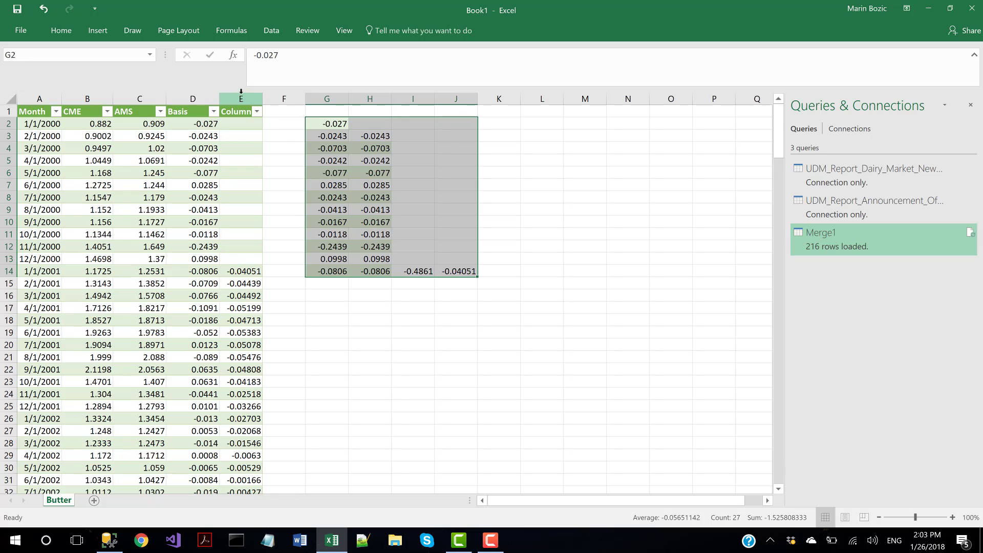
left_click_drag(243, 97, 461, 105)
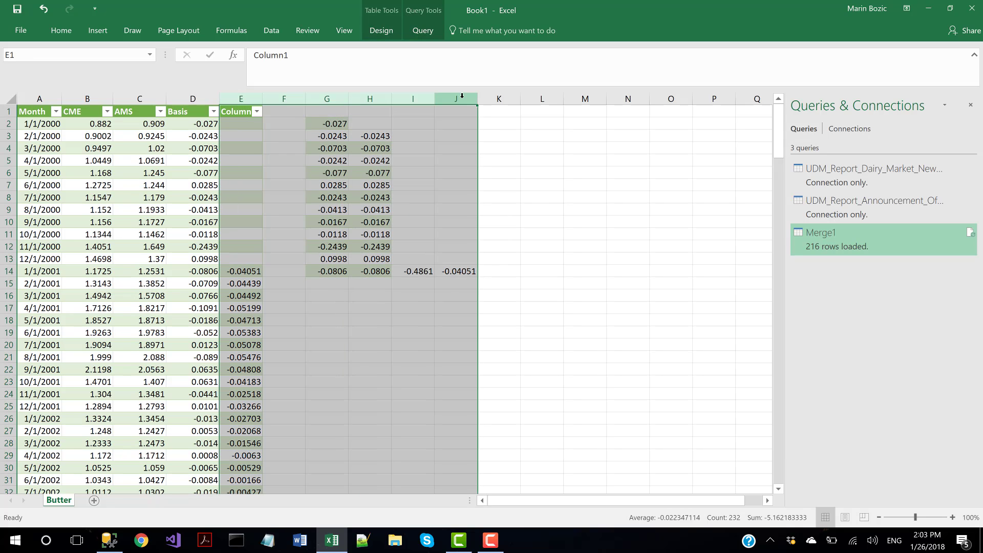
right_click(462, 102)
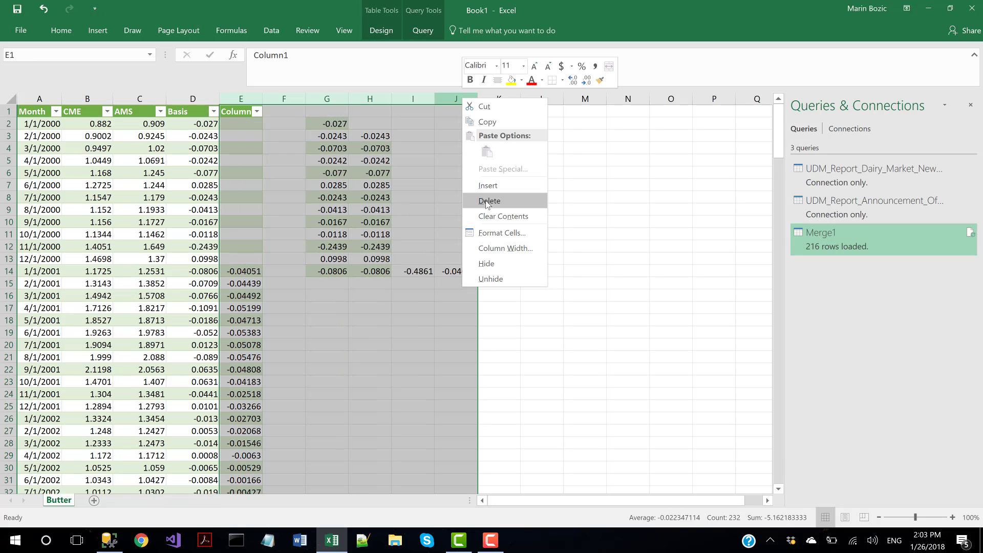
left_click(489, 201)
left_click(355, 240)
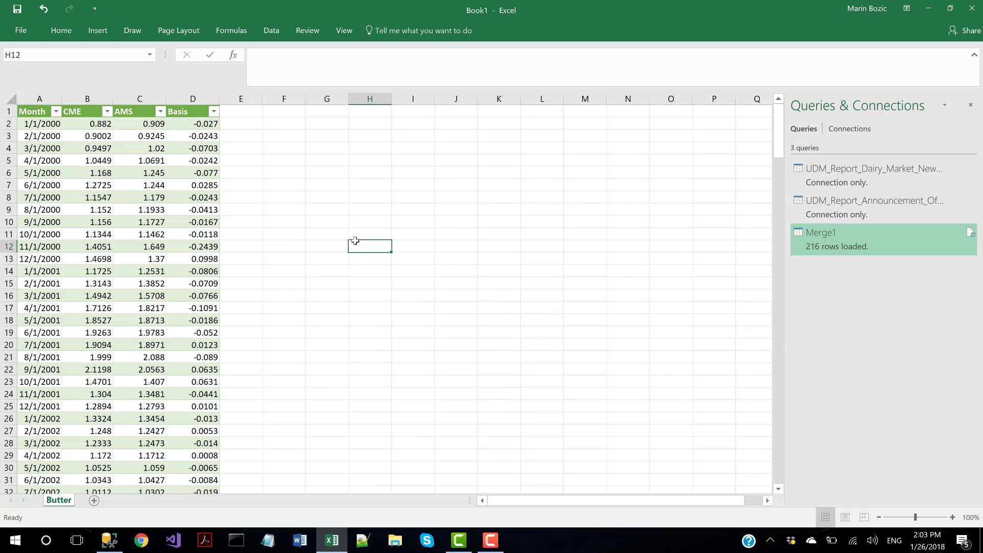
right_click(170, 206)
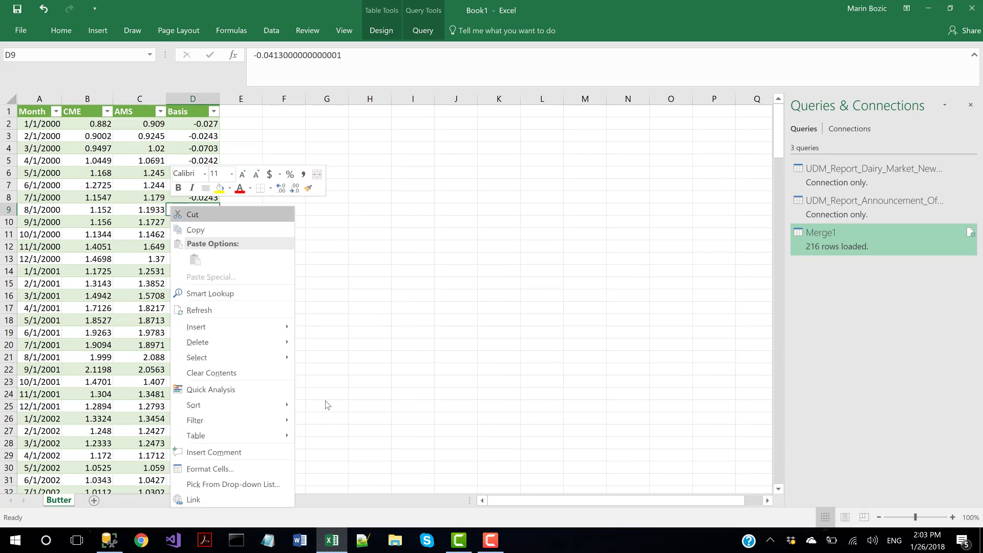
left_click(487, 543)
left_click(487, 543)
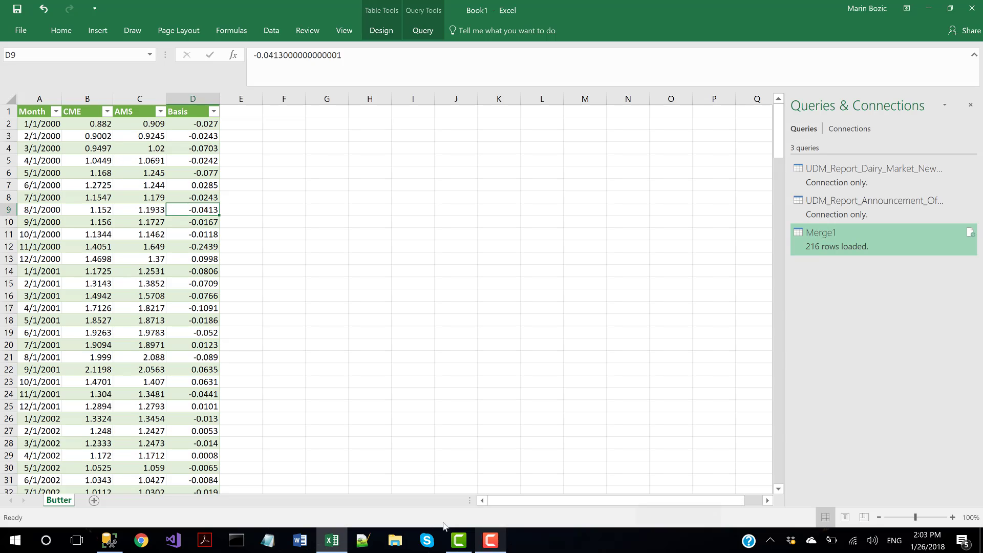
right_click(175, 209)
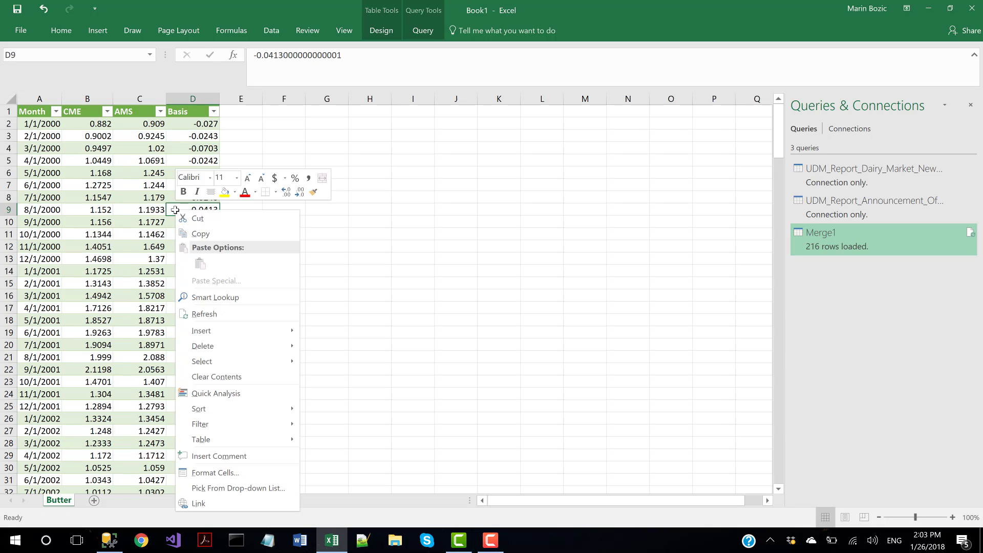
Step: In the Merge1 query, sort the rows by Month in ascending order and add an index column starting from 1
right_click(893, 237)
left_click(896, 265)
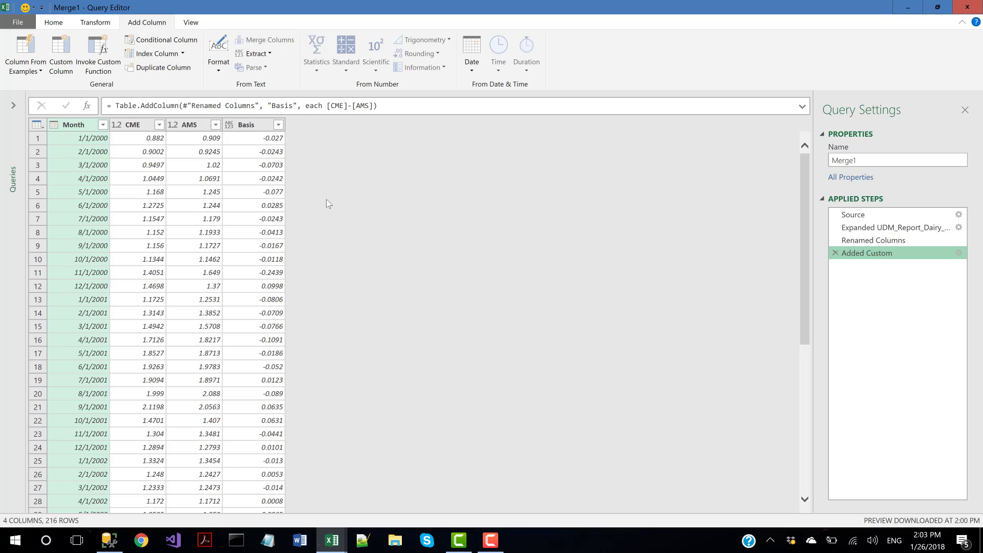
left_click(103, 125)
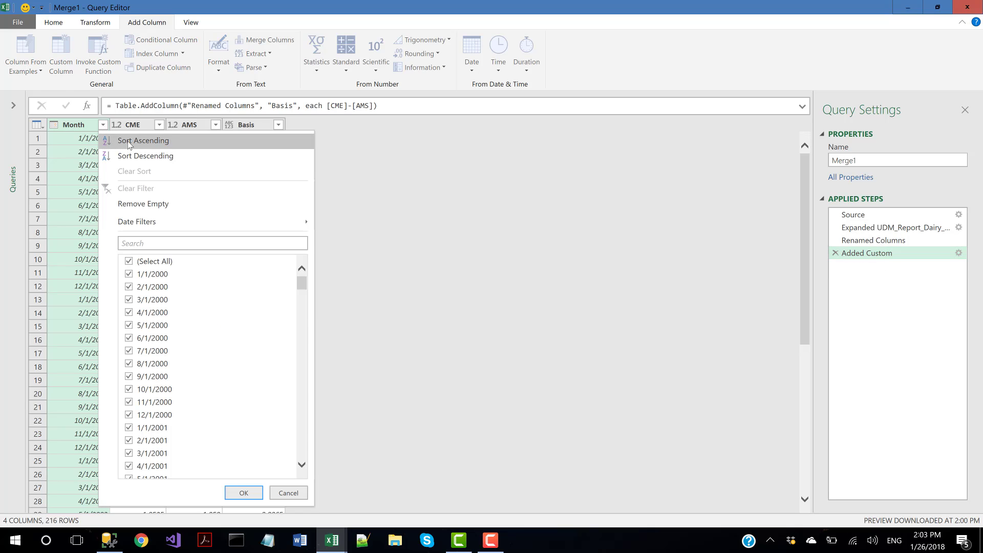
left_click(125, 141)
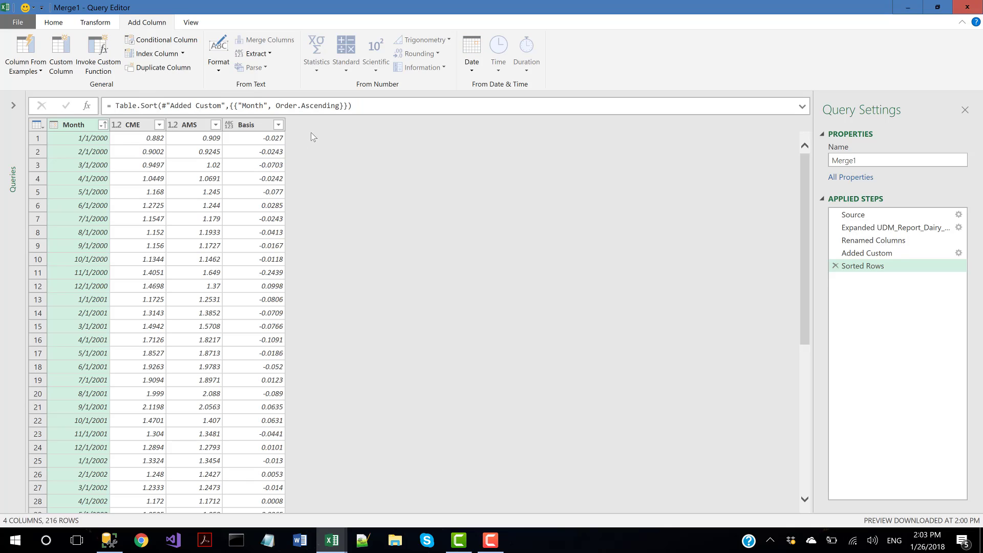
left_click(182, 54)
left_click(150, 84)
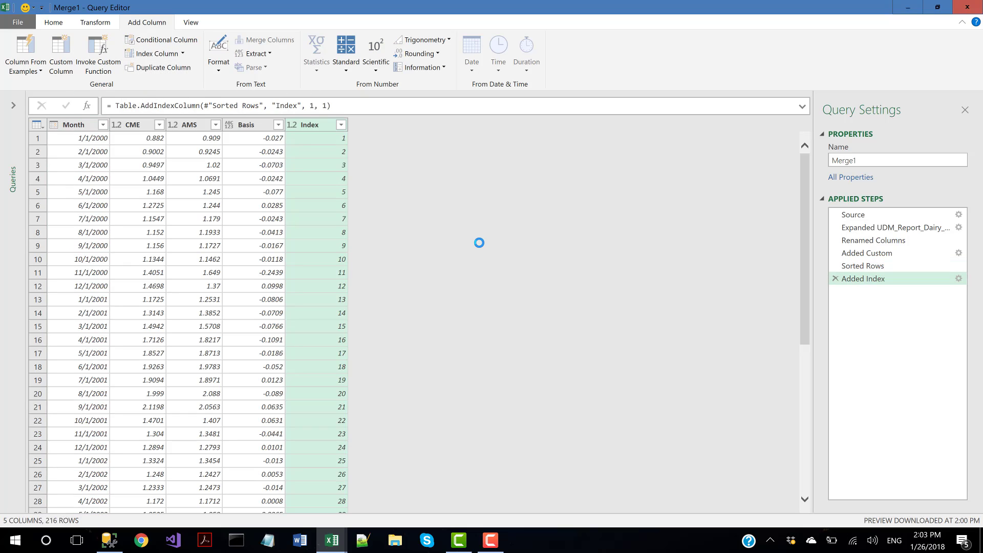
Step: Open the Merge1 query's full code and examine how each step combines a name, a table function and the preceding step
left_click(55, 22)
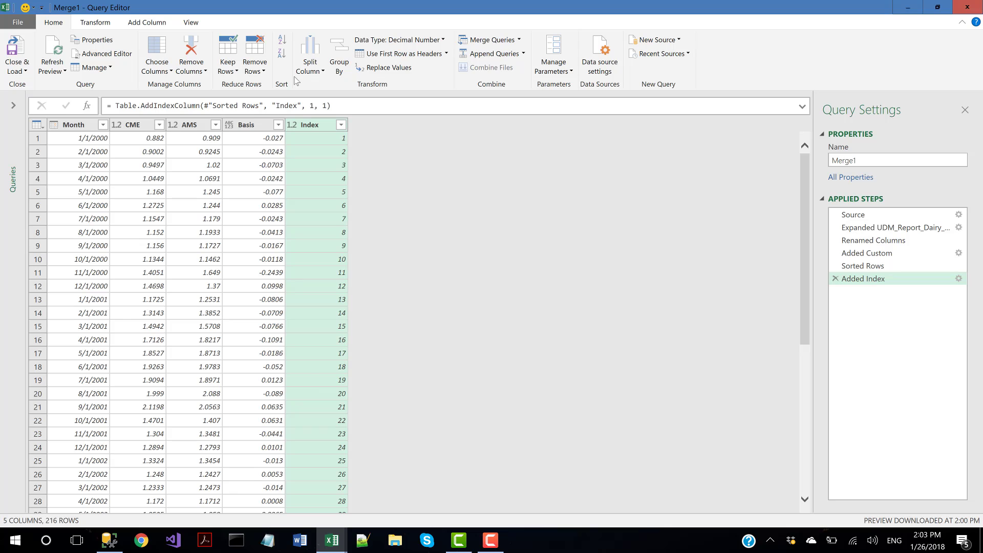
left_click(101, 57)
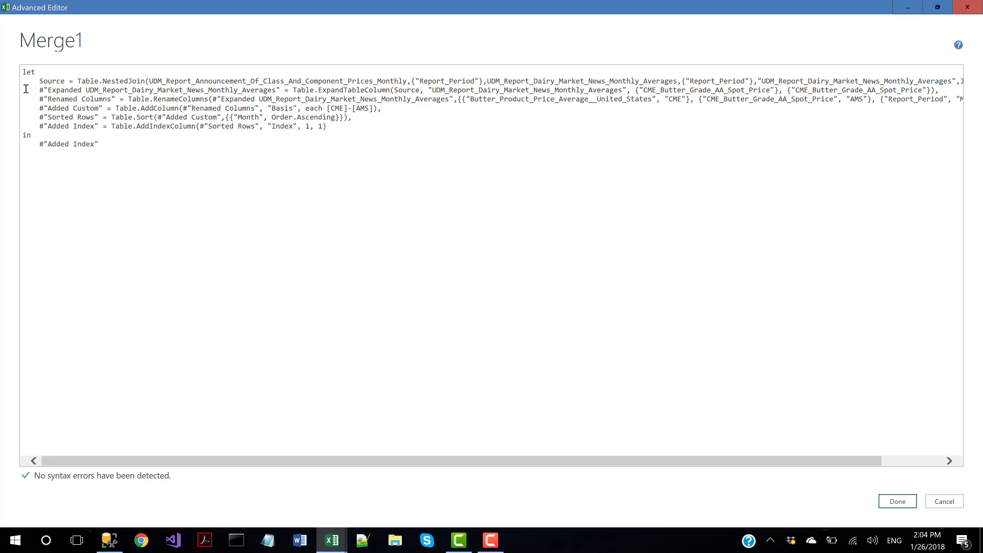
left_click_drag(116, 100, 44, 102)
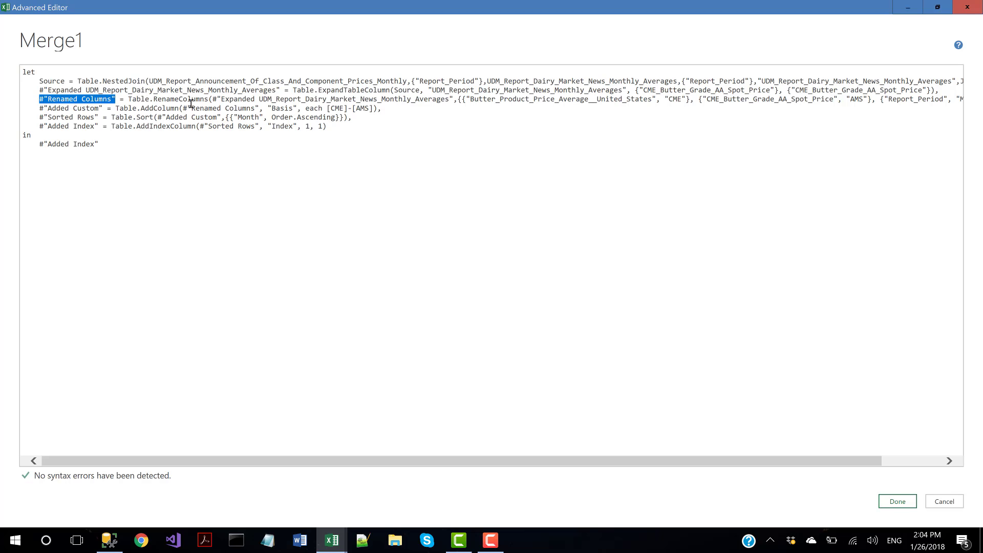
left_click_drag(211, 99, 455, 99)
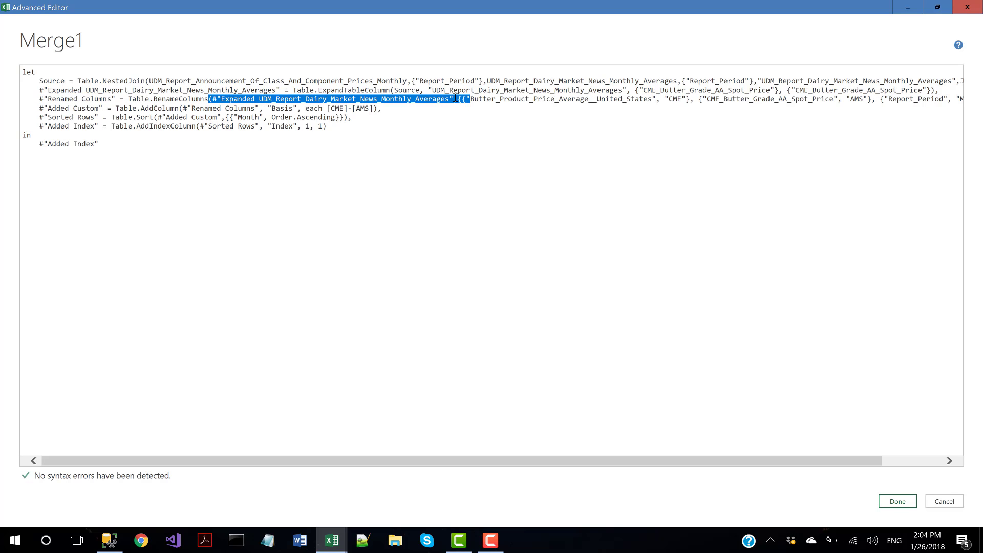
left_click(130, 100)
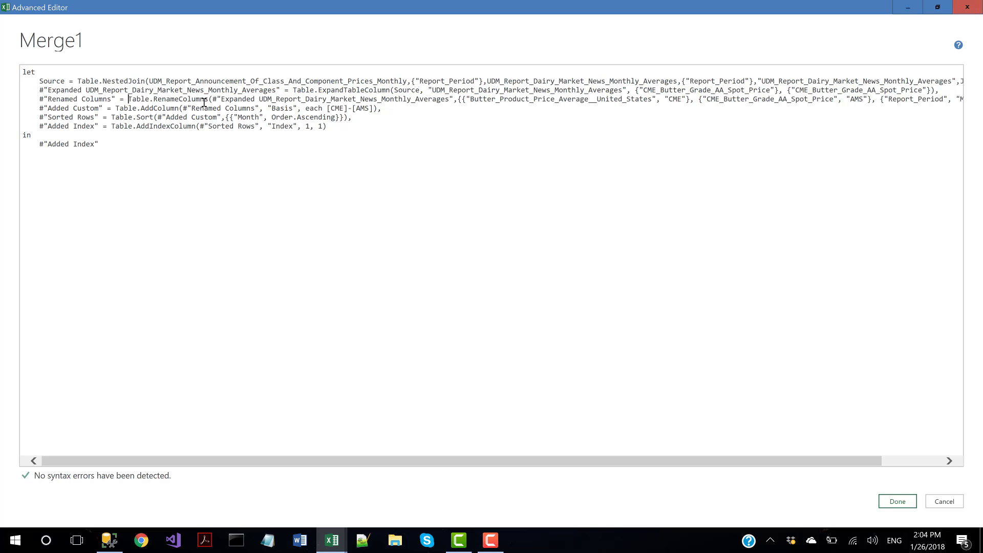
left_click_drag(208, 99, 193, 127)
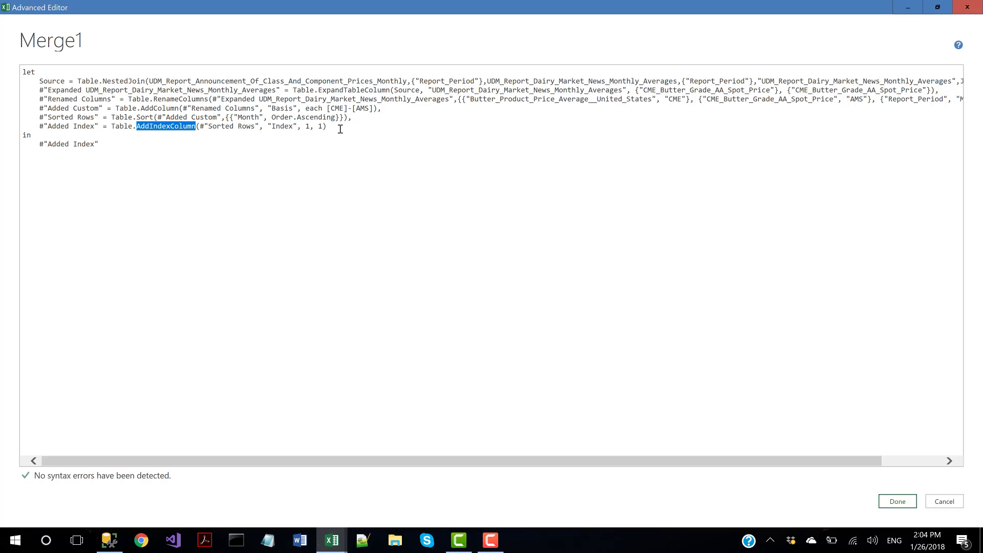
Step: Append a step #"Moving Average" = #"Added Index" to the query code, return it after "in", and apply the code
left_click(343, 129)
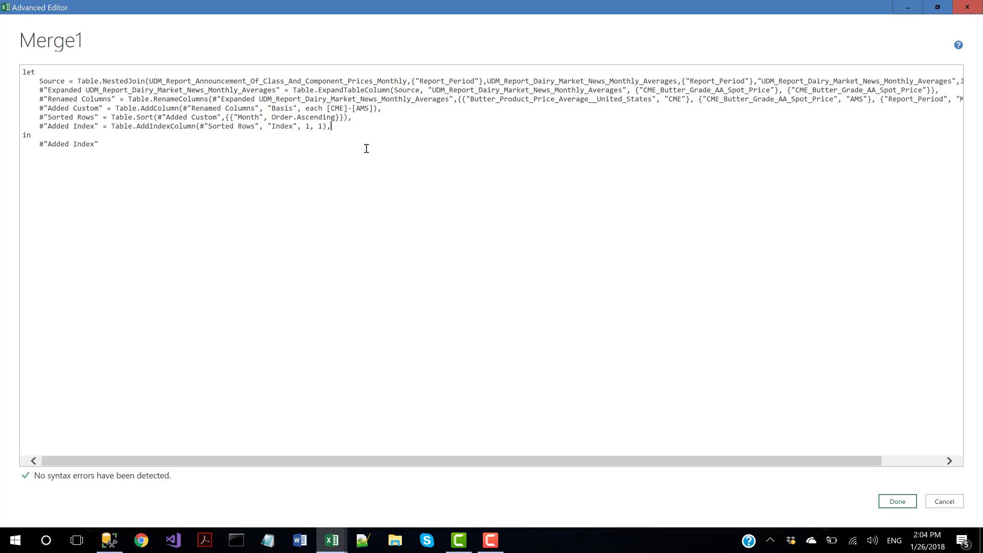
key("Return")
type("#")
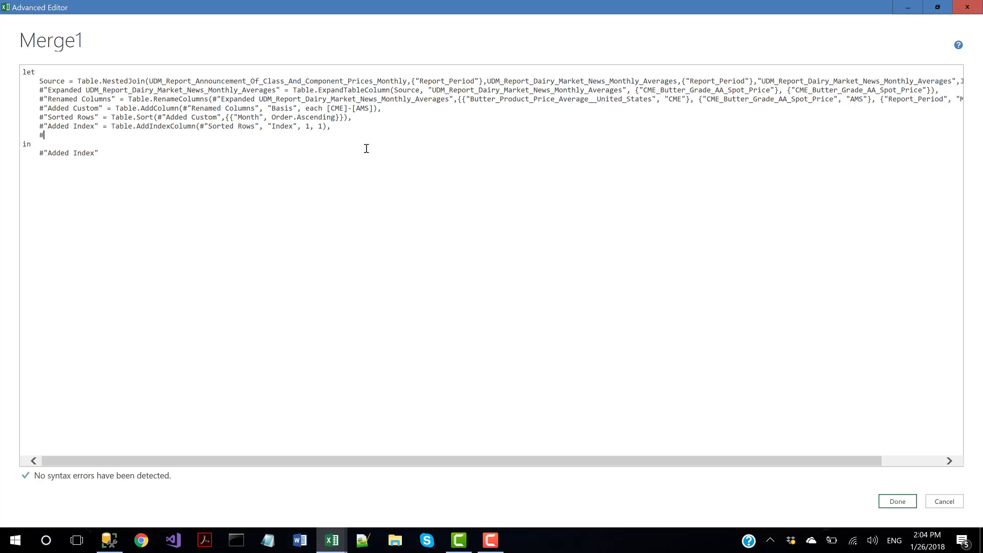
type("\"Moving Average\"")
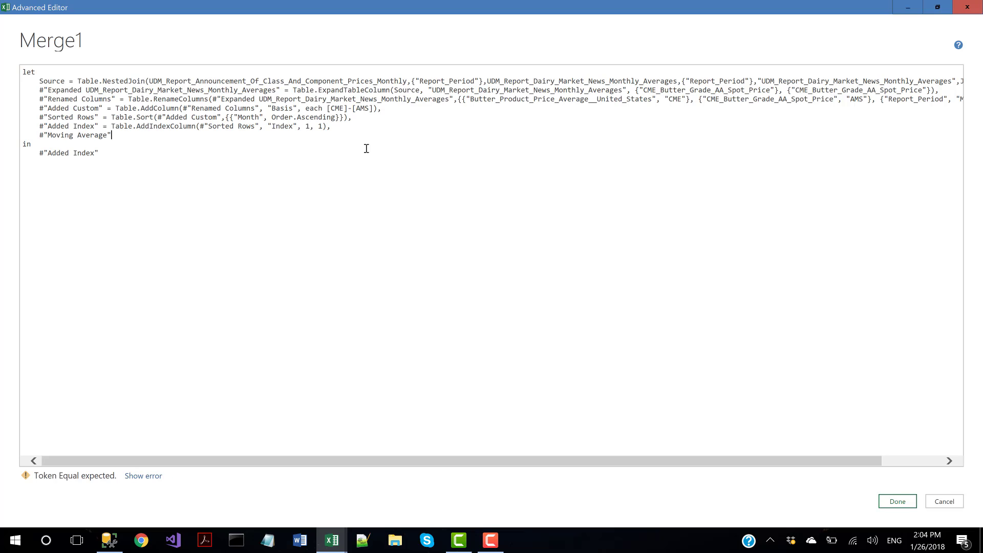
type(" = ")
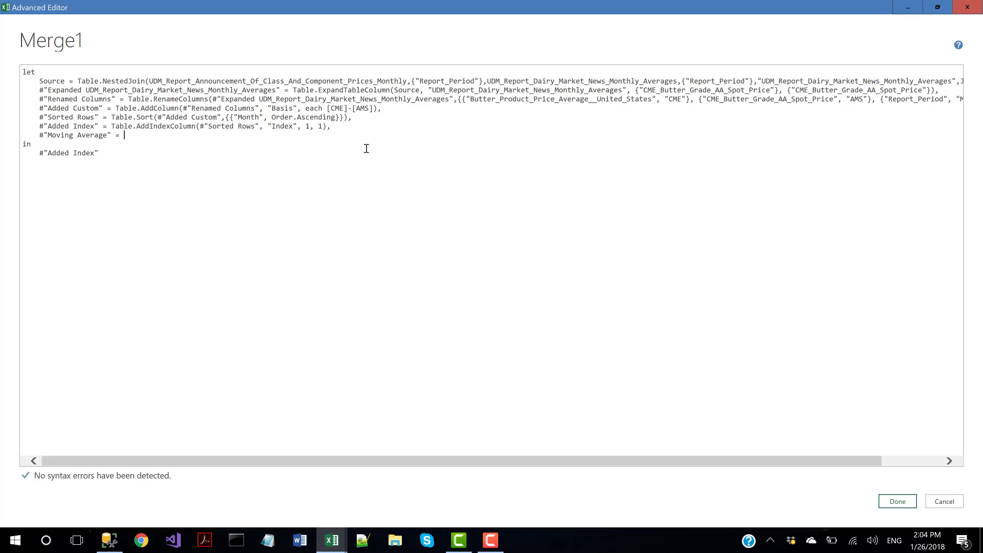
type("#\"Added Index\"")
mouse_move(39, 134)
left_mouse_down()
mouse_move(112, 137)
mouse_move(39, 154)
left_mouse_up()
type("#\"Moving Average\"")
left_click(897, 502)
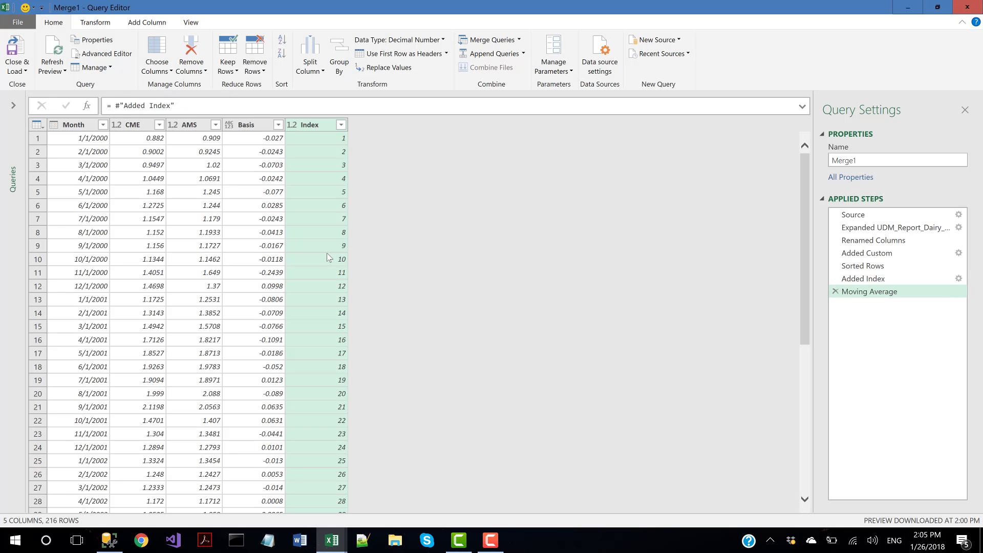
Step: Rewrite the Moving Average step in the query code to call Table.AddColumn with #"Added Index" as its first argument
left_click(98, 54)
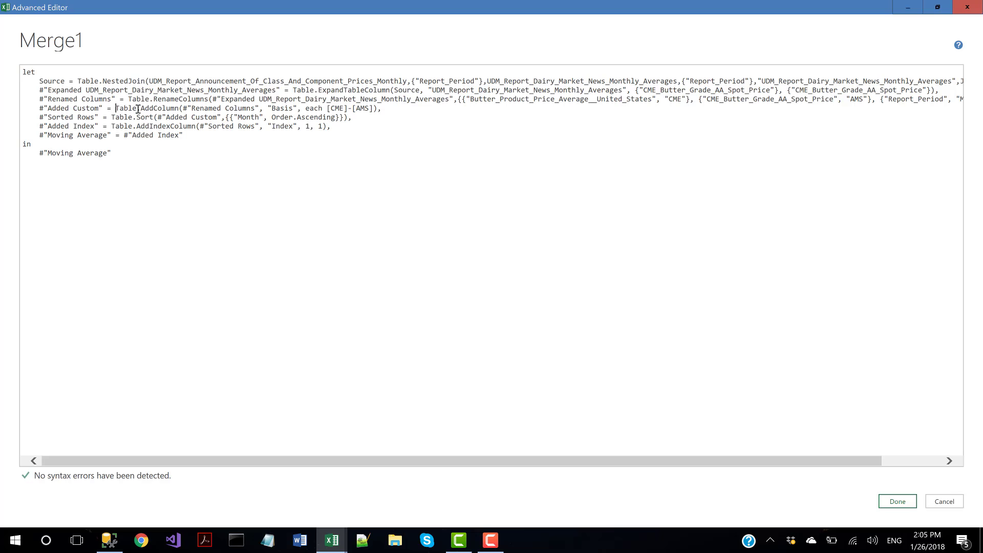
left_click_drag(138, 109, 178, 109)
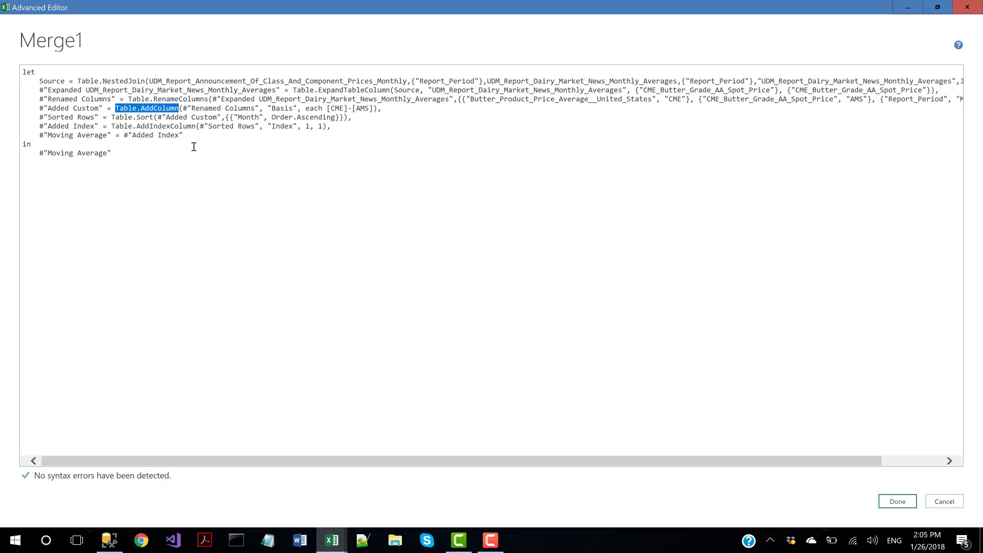
left_click_drag(124, 135, 157, 136)
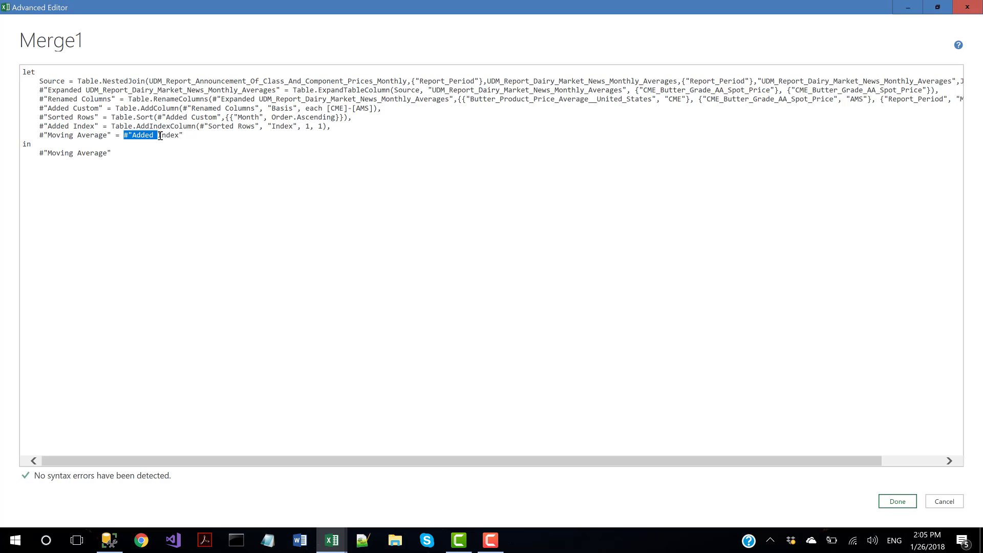
left_click(124, 136)
type("Tabl.")
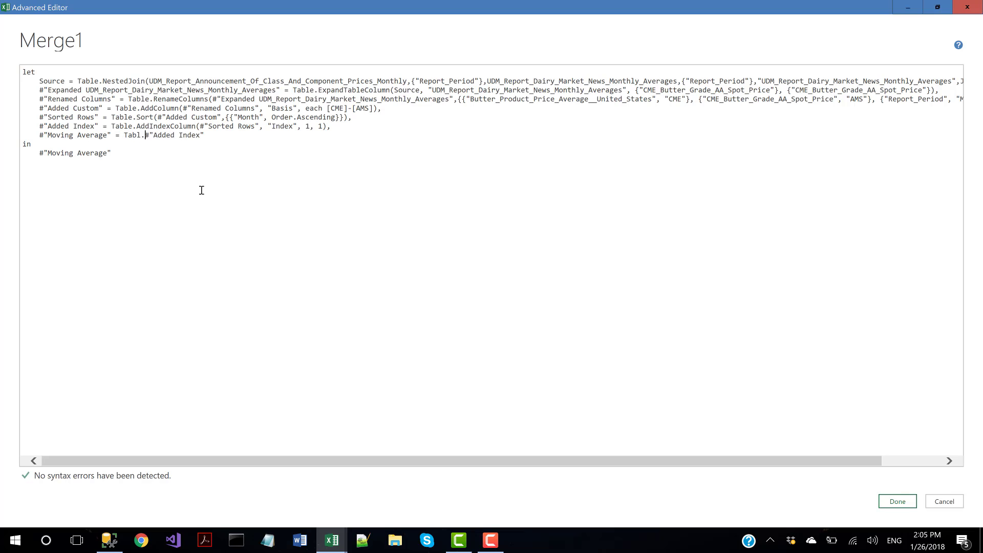
key("BackSpace")
type("e.AddColumn(")
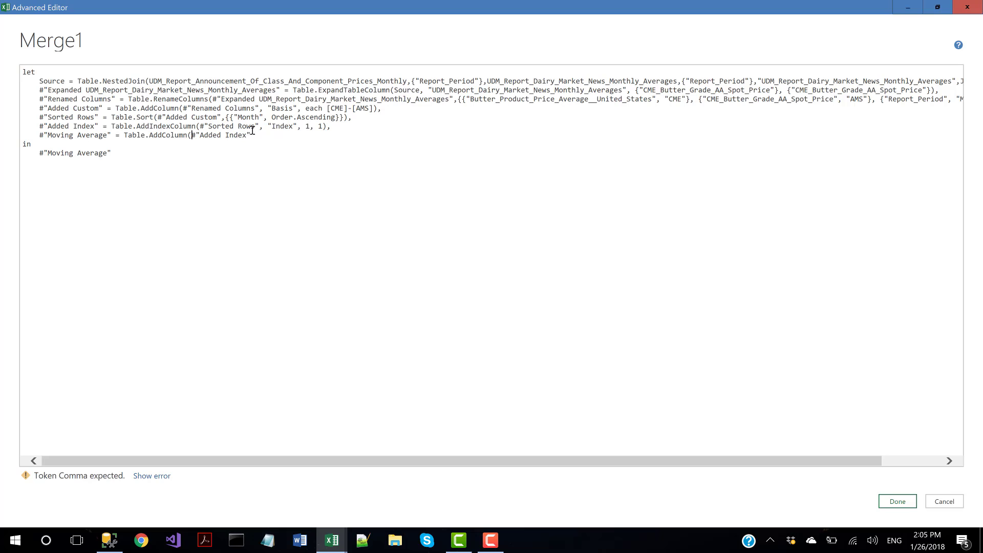
left_click_drag(252, 135, 192, 137)
left_click(259, 136)
type(",")
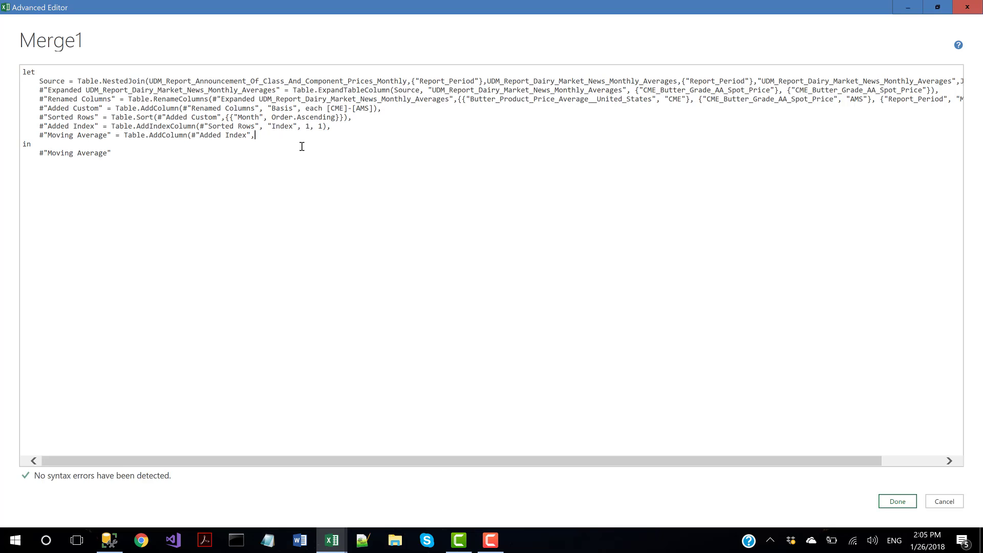
Step: Enter "12 Mo Mov Avg" as the new column name in the Moving Average step's Table.AddColumn call
left_click_drag(268, 108, 299, 111)
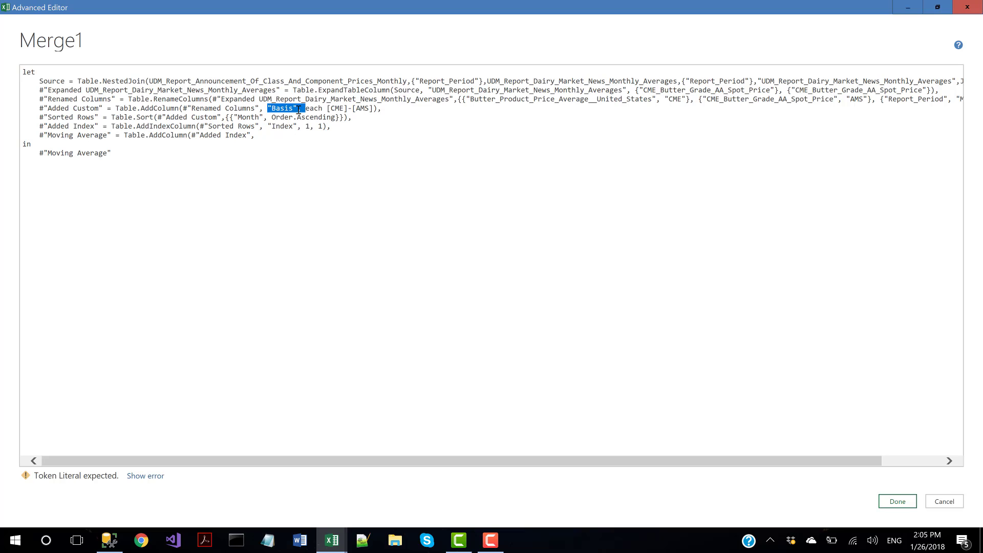
left_click(272, 135)
type("\"Mo")
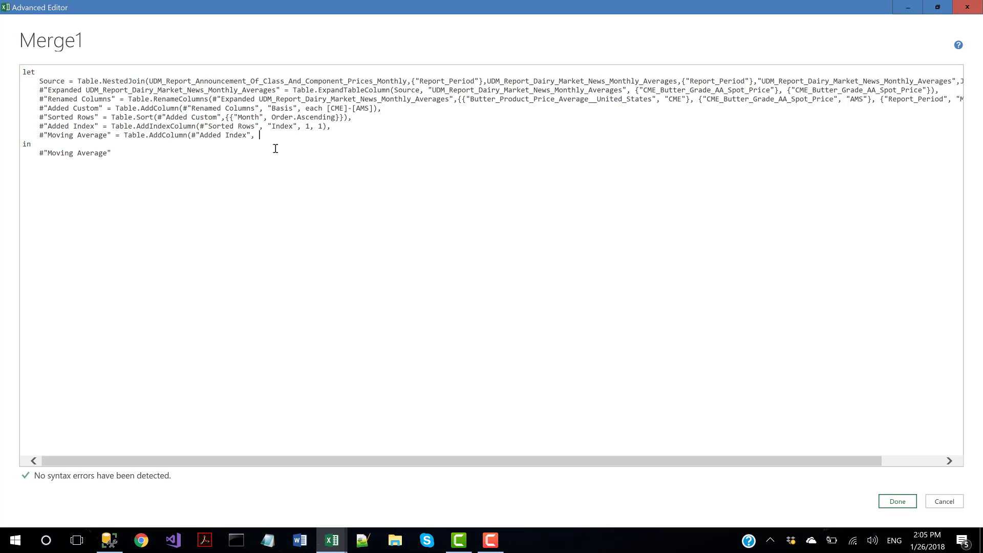
key("BackSpace")
key("BackSpace")
type("12 Mo Mov Avg\",")
key("BackSpace")
type(",")
Step: Complete the Table.AddColumn call with the placeholder expression "each 1" and apply the query code
left_click_drag(306, 108, 375, 109)
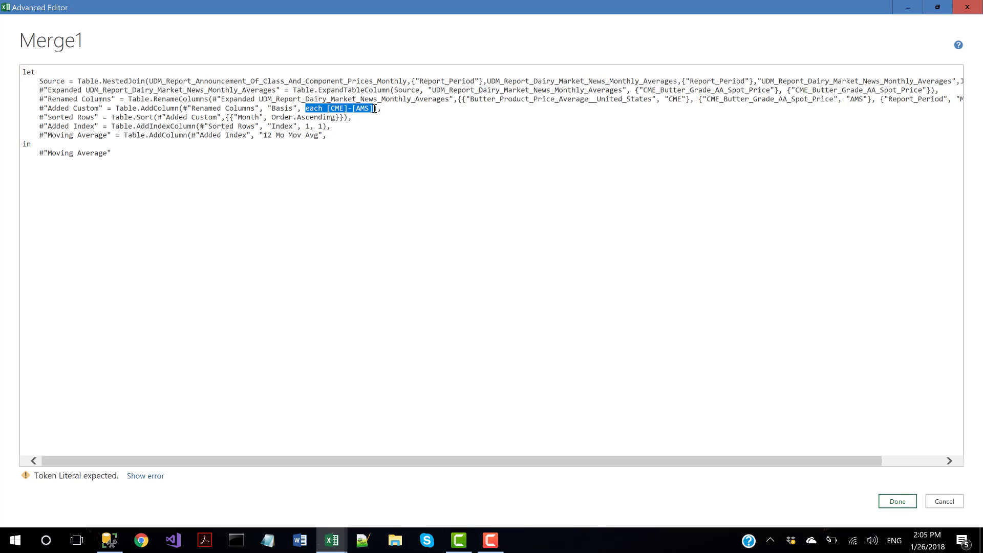
left_click(334, 136)
type("each 1)")
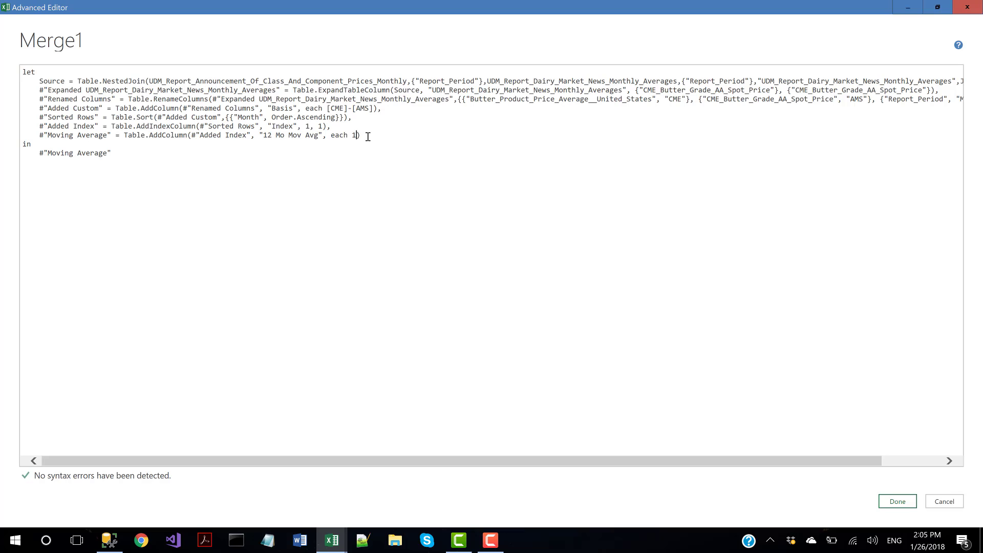
left_click_drag(369, 136, 123, 136)
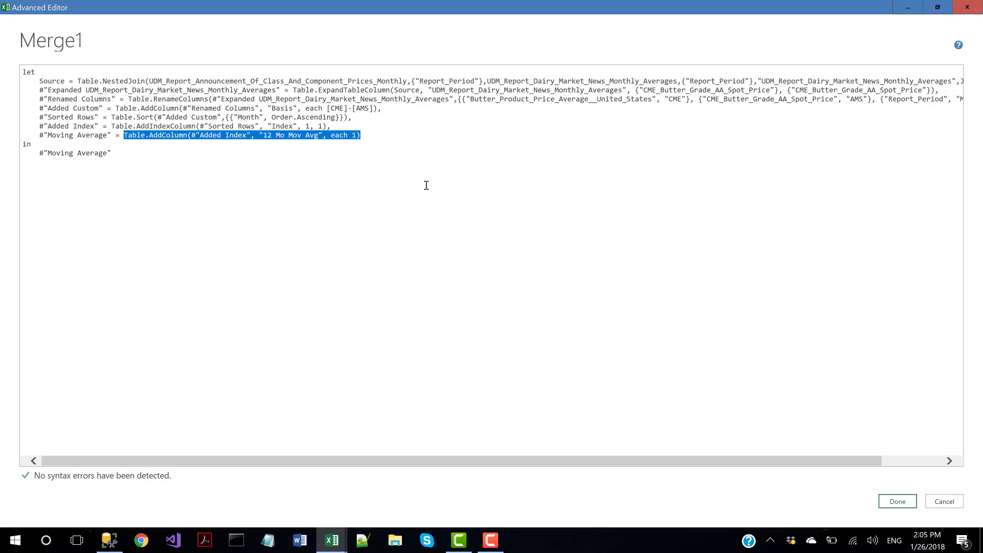
left_click(898, 501)
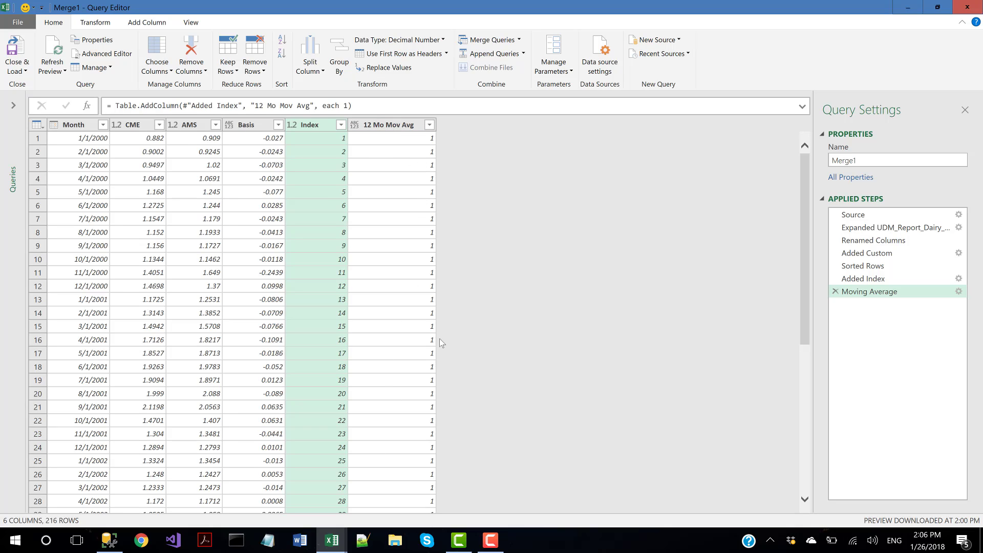
Step: Replace the placeholder 1 in the Moving Average step's each expression with [Index] and apply the query code
left_click(107, 55)
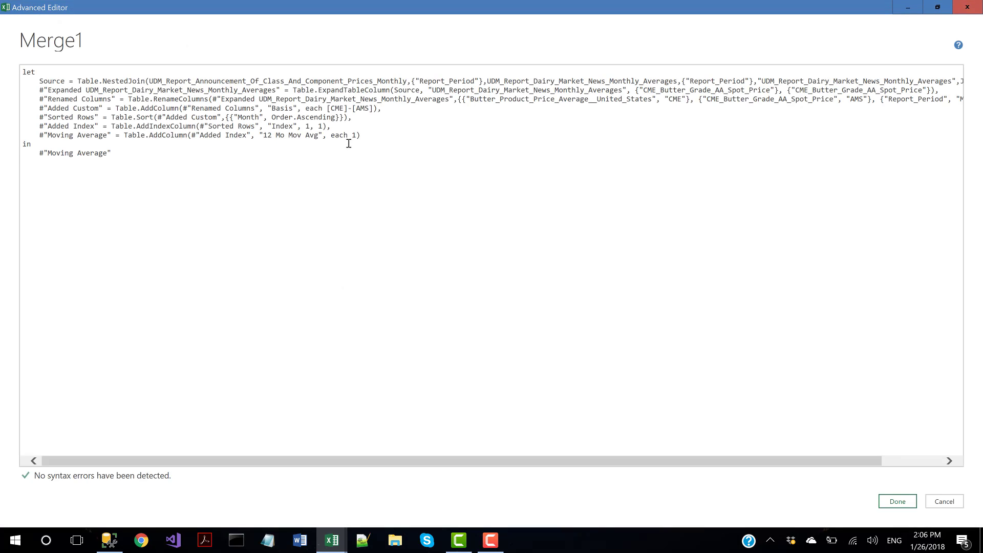
left_click(357, 136)
type("[Index]")
left_click_drag(385, 136, 358, 137)
left_click(397, 138)
left_click(898, 502)
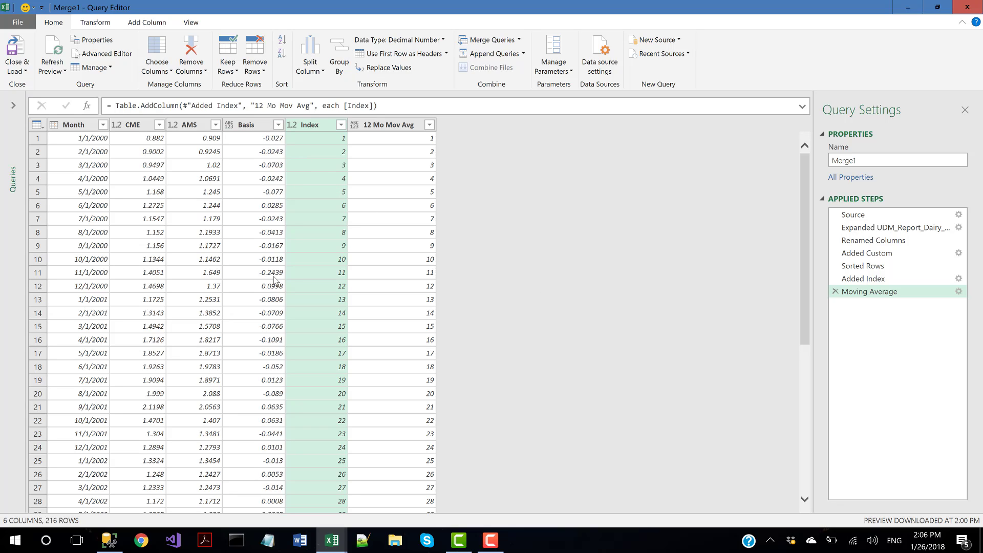
left_click(266, 142)
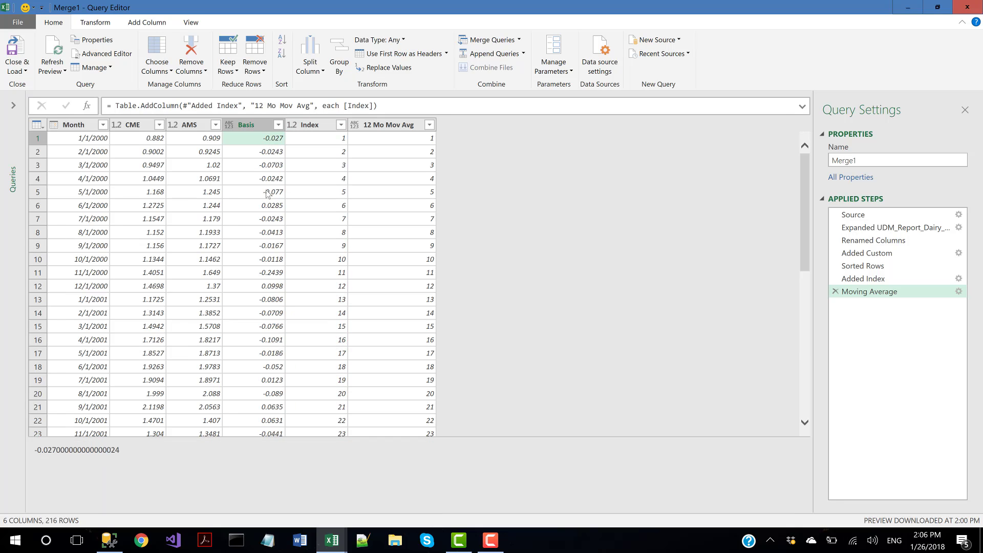
left_click(261, 303)
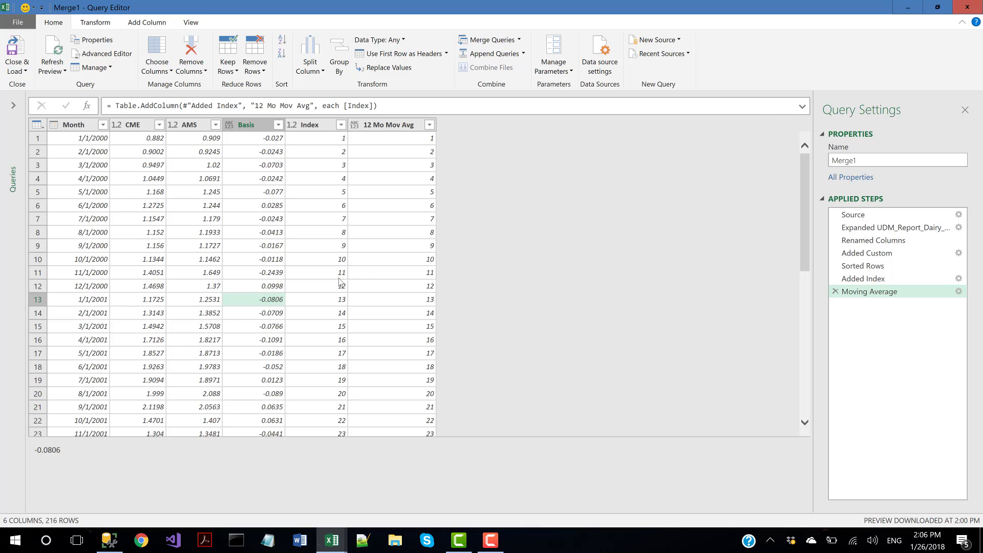
left_click(94, 316)
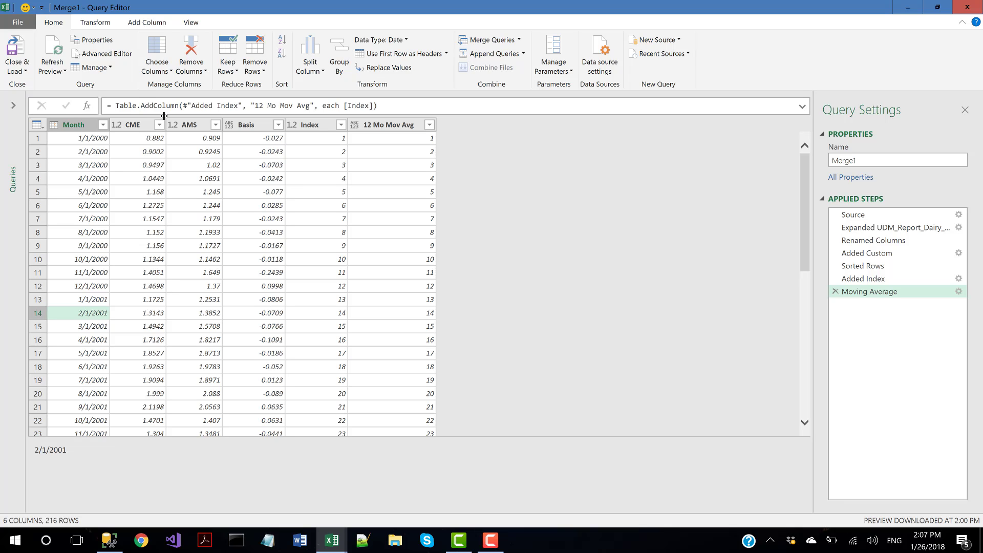
Step: Insert the step Basis = #"Added Index"[#"Basis"], before the Moving Average step and apply the query code
left_click(103, 57)
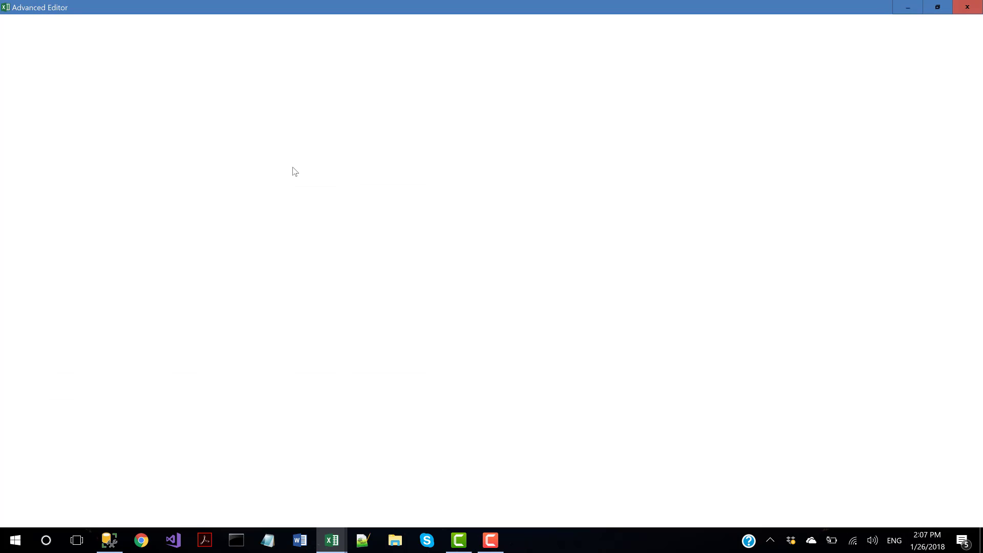
left_click(330, 126)
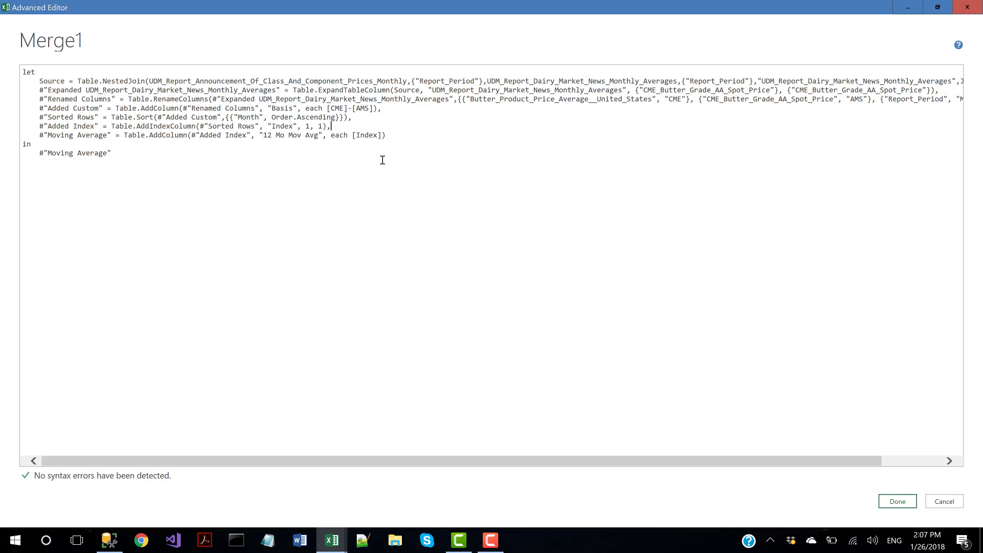
key("Return")
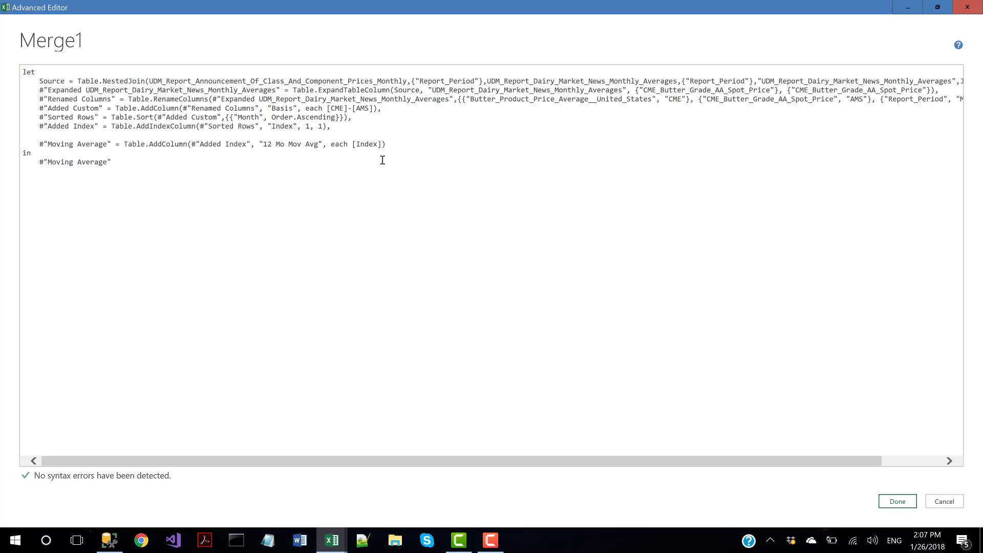
type("Basis = #\"Added Index\"[")
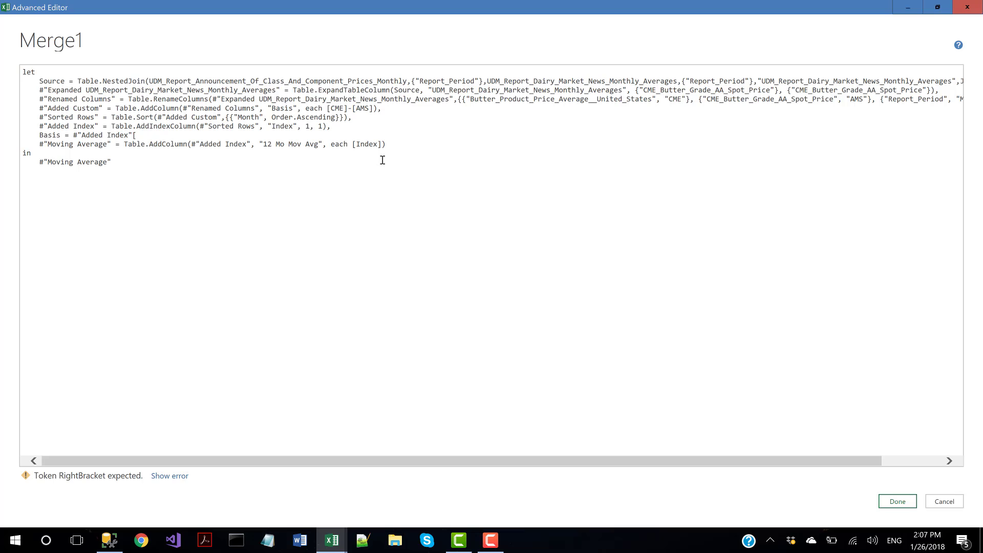
type("#\"Basis")
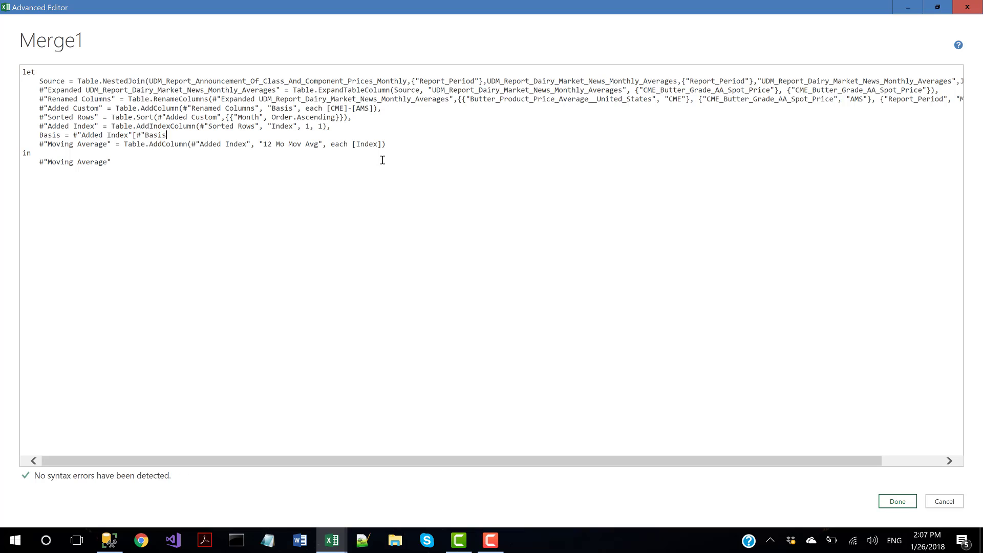
type("\"],")
left_click(897, 499)
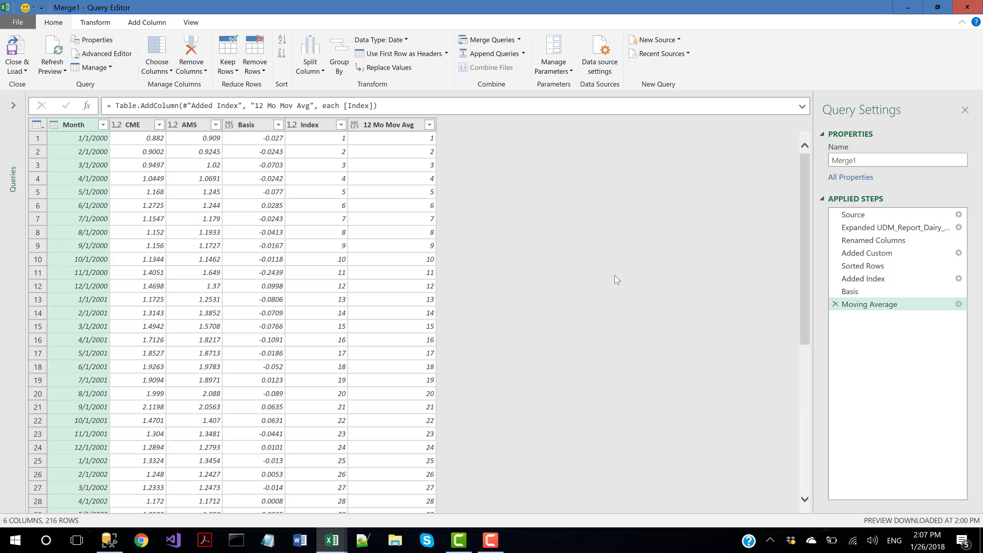
Step: Reopen the query code and review the Basis step and the [Index] expression in the Moving Average step
left_click(105, 53)
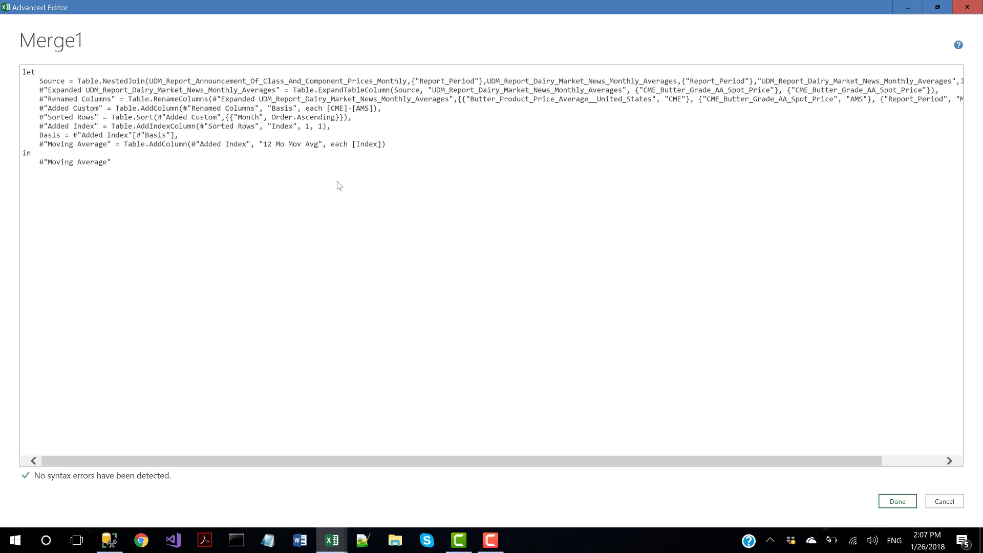
left_click_drag(352, 144, 385, 145)
left_click(67, 137)
left_click_drag(39, 135, 178, 135)
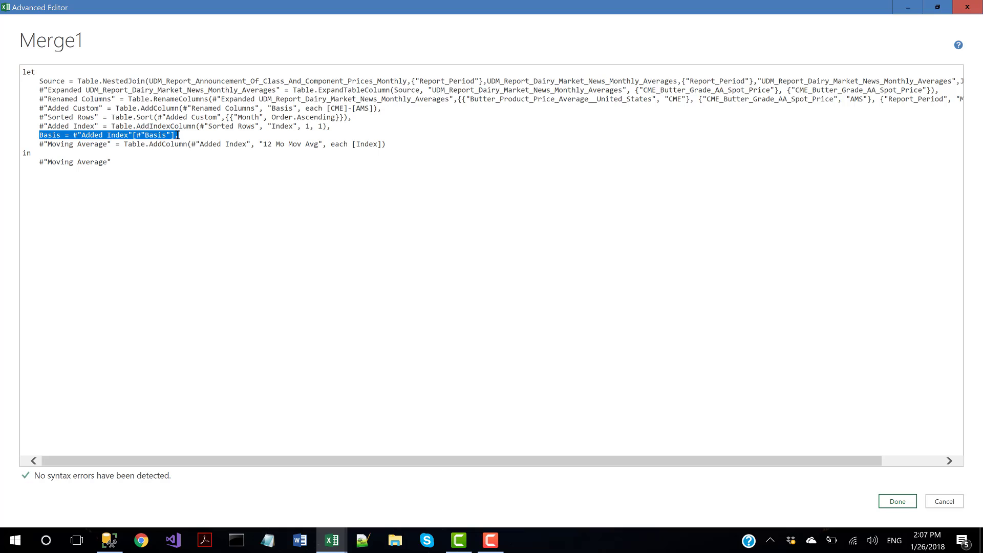
left_click_drag(352, 144, 388, 148)
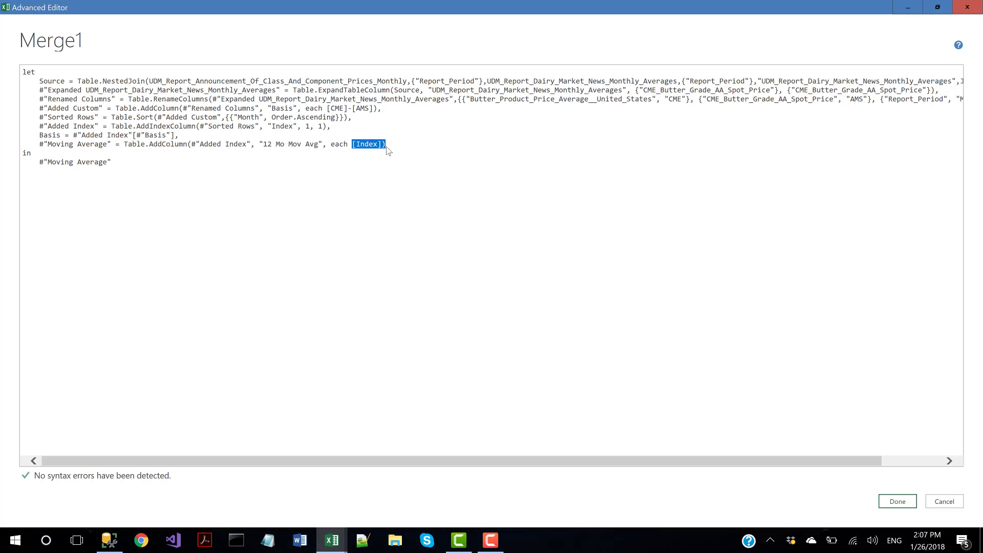
Step: Switch to Chrome, search for list.firstn, and open the Microsoft List.FirstN reference page to read the function's syntax
left_click(148, 537)
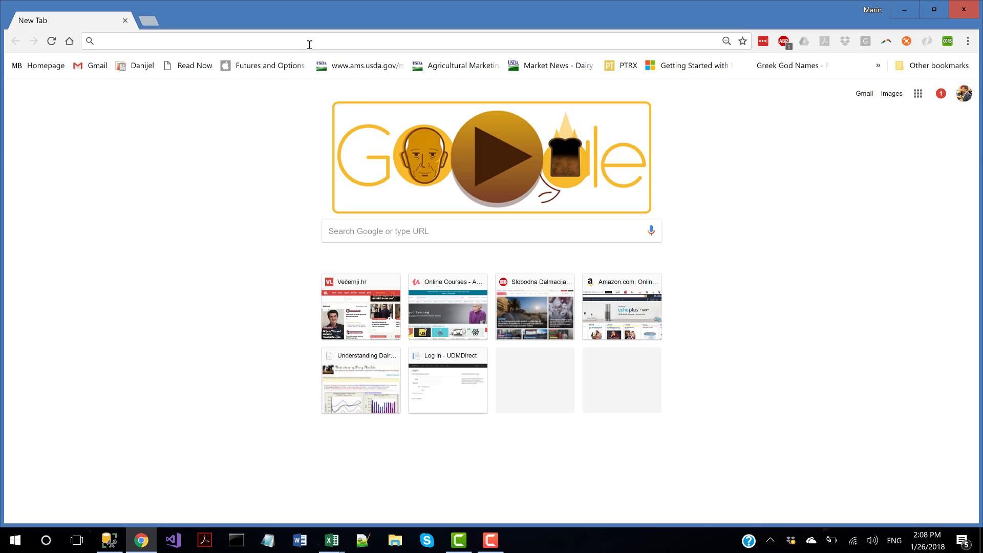
left_click(309, 45)
type("list.")
type("firstn")
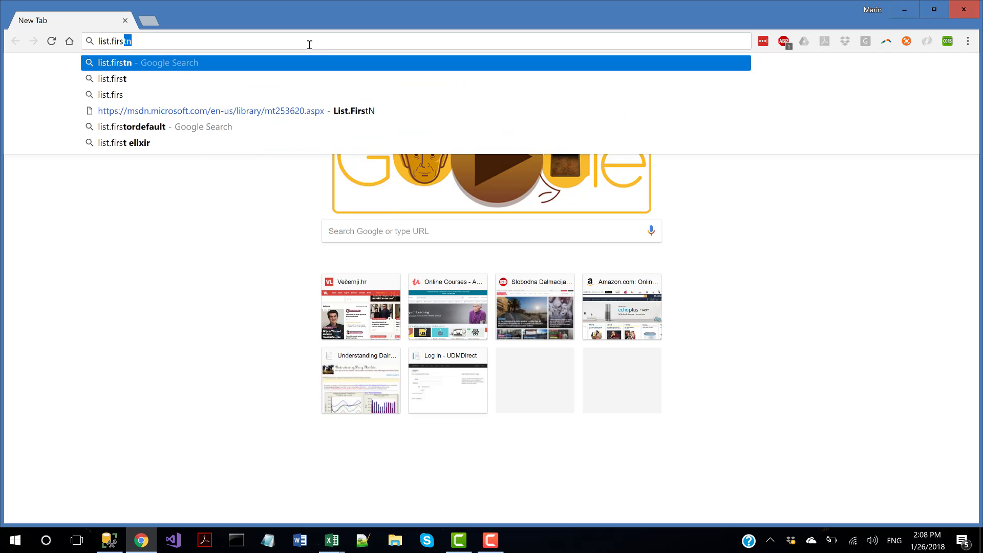
key("Return")
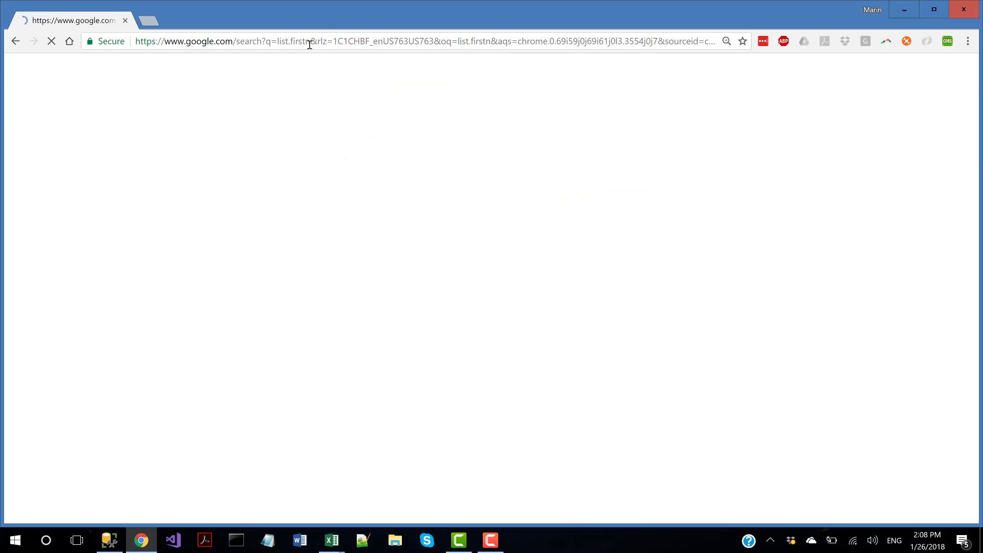
left_click(126, 153)
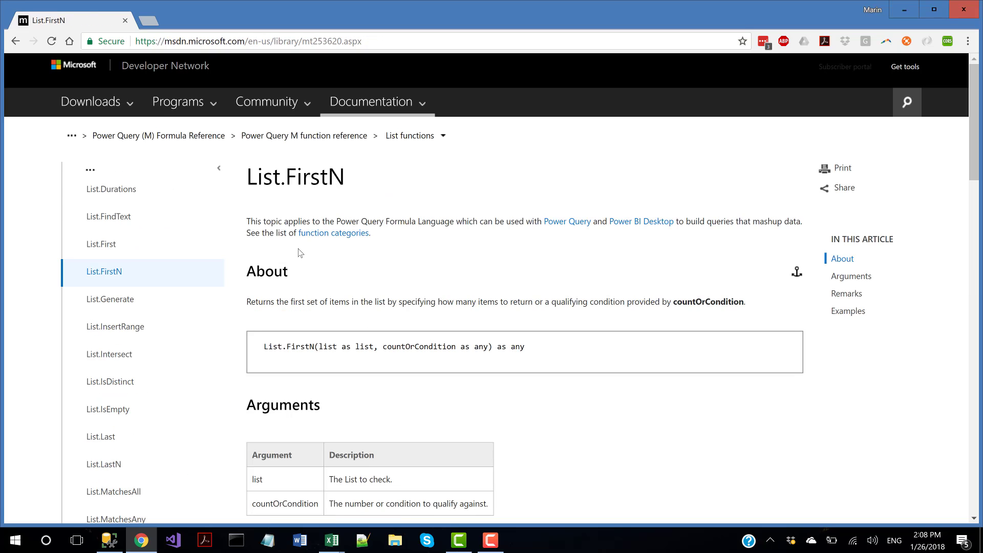
left_click_drag(263, 347, 493, 346)
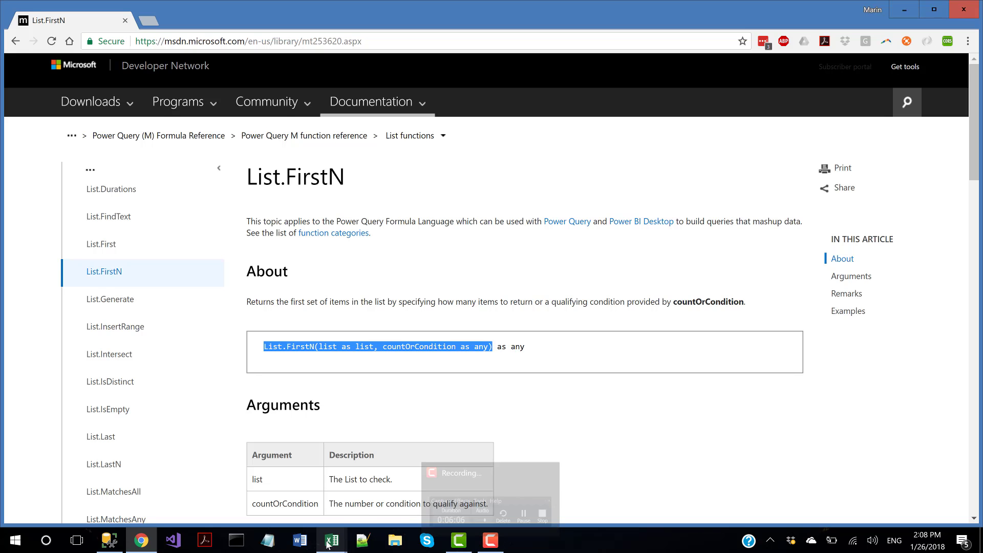
Step: Return to the query code in Excel, change the Moving Average expression to each List.FirstN(Basis,[Index]), and apply the code
mouse_move(328, 545)
left_click(470, 489)
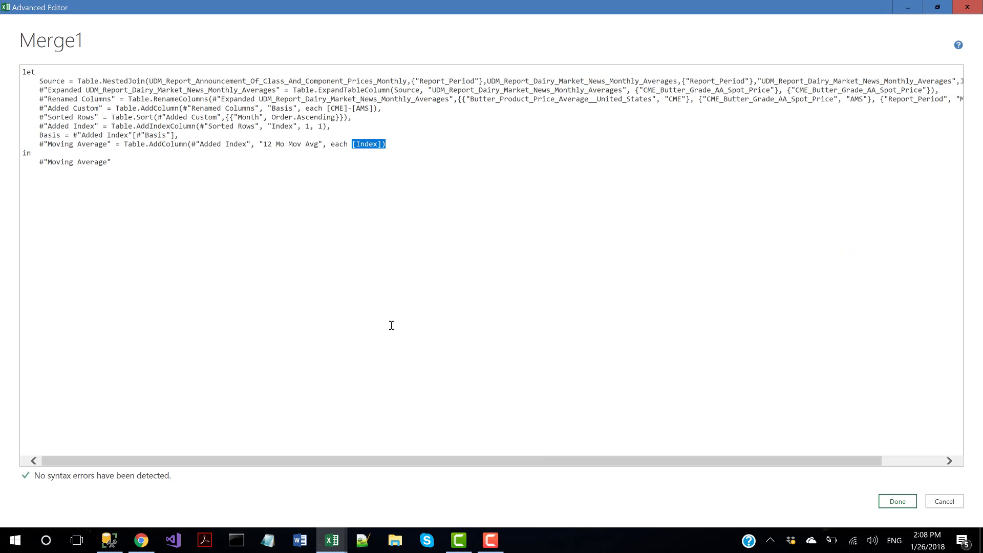
left_click(351, 144)
type("List.FirstN")
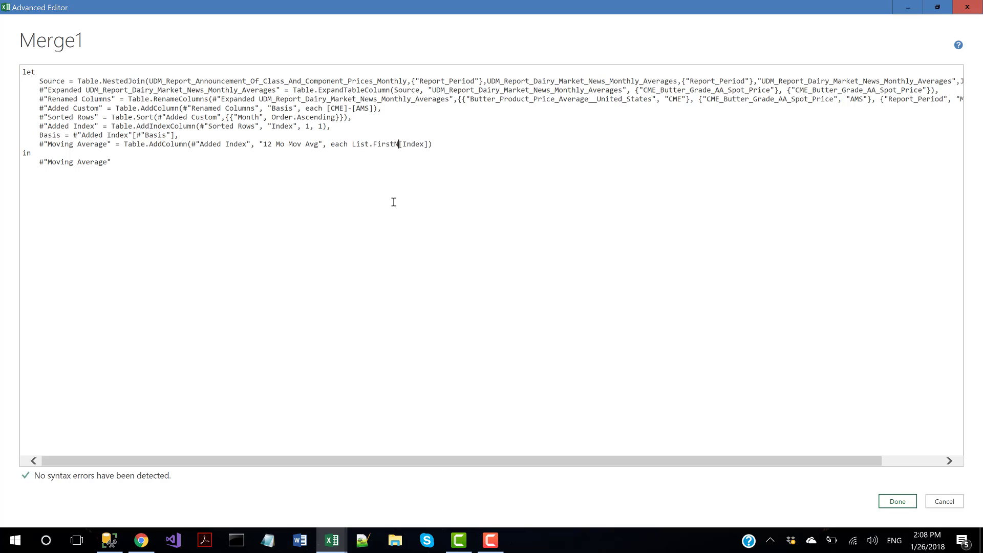
type("(Bais")
key("BackSpace")
key("BackSpace")
type("sis,")
key("Right")
key("Right")
key("Right")
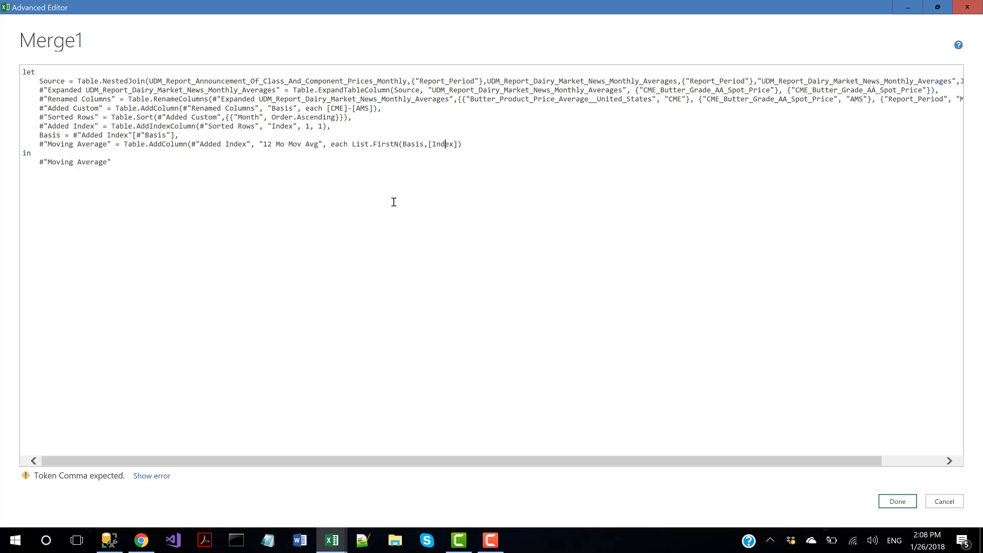
type(")")
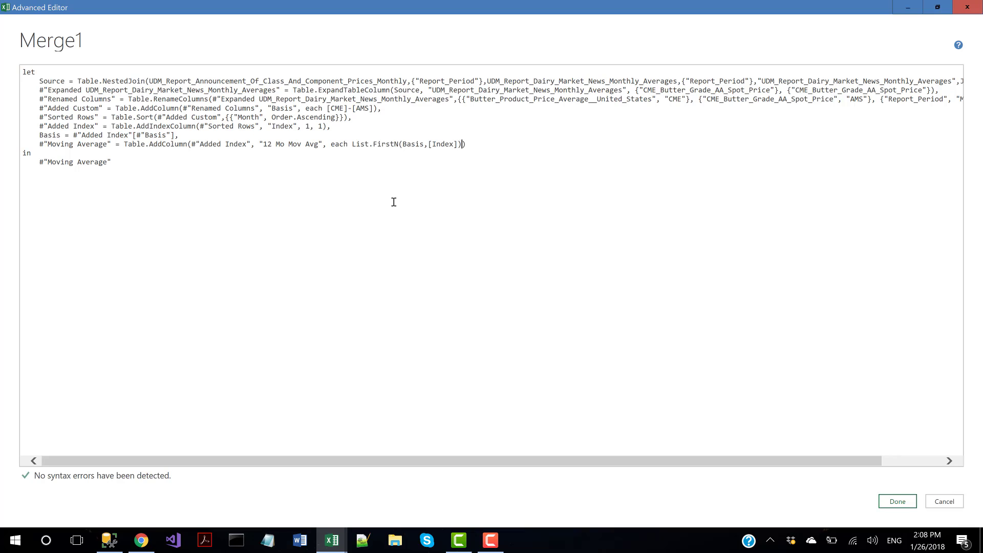
left_click_drag(466, 144, 425, 144)
left_click(481, 149)
left_click(889, 497)
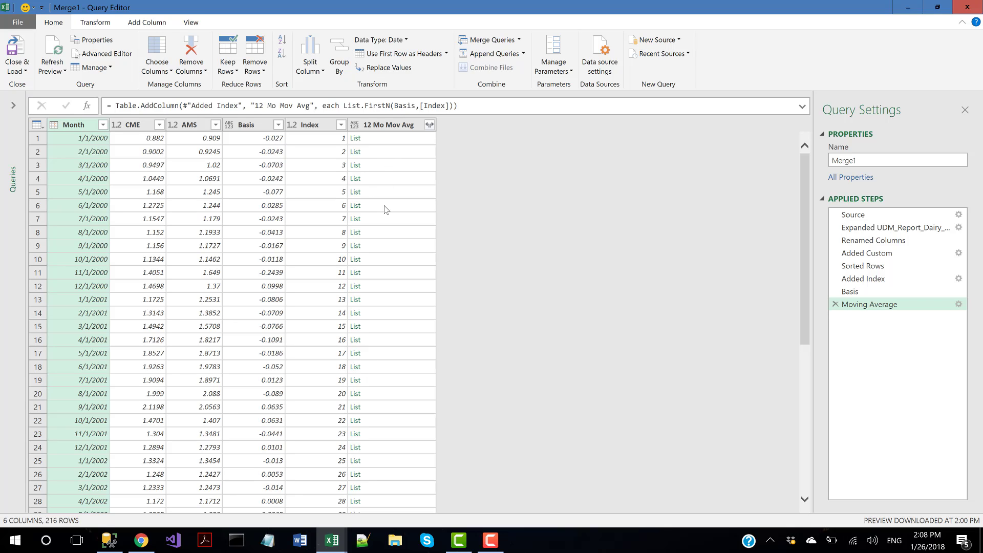
Step: Inspect the lists in rows 1 to 3 of the 12 Mo Mov Avg column, deleting each drill-down step that is added
left_click(365, 143)
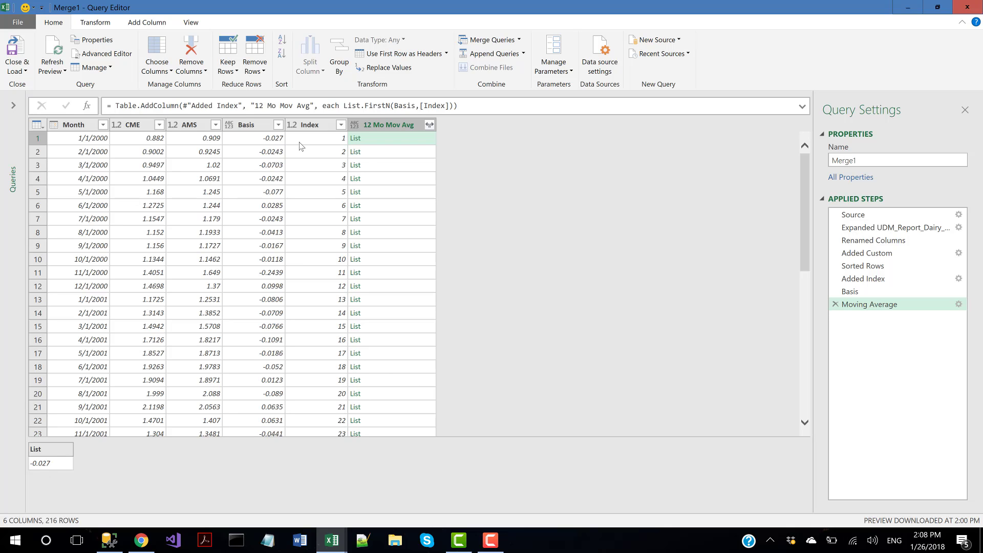
left_click(355, 152)
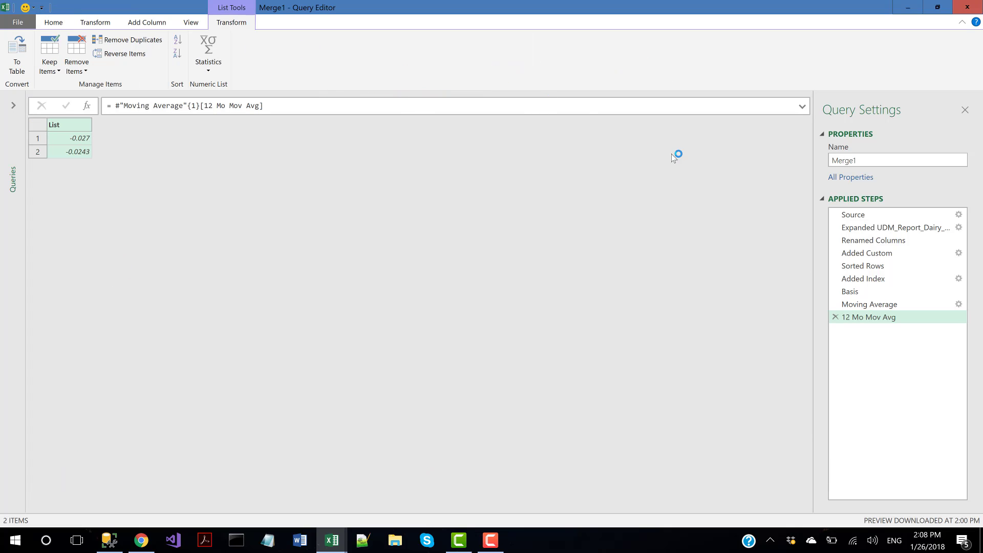
left_click(835, 318)
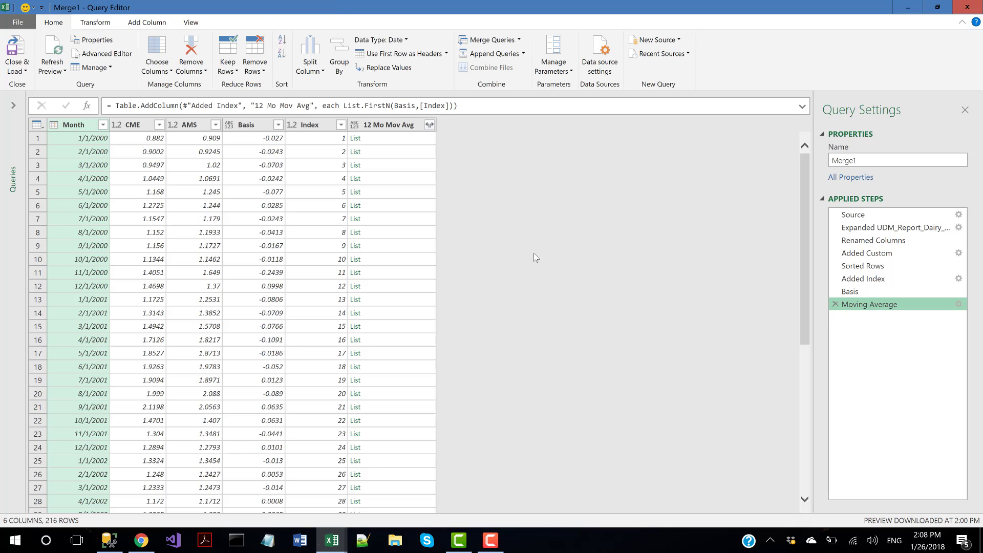
left_click(357, 165)
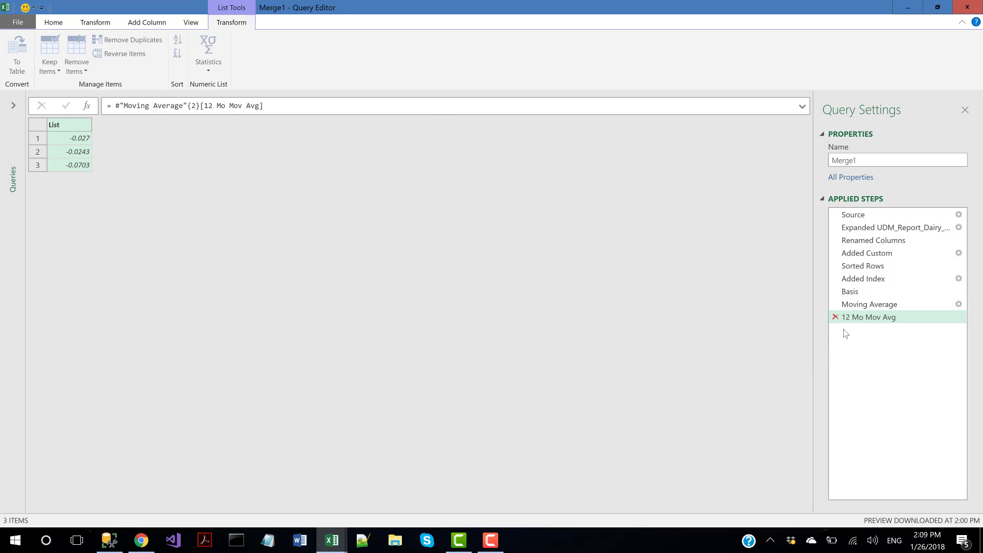
left_click(835, 318)
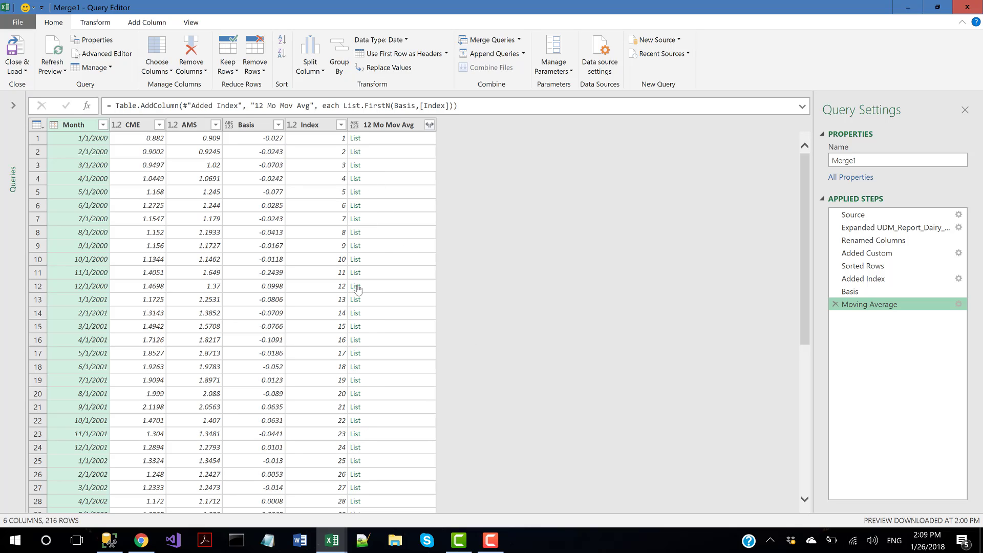
Step: In the query code, wrap the Moving Average expression as List.LastN(List.FirstN(Basis,[Index]),12) and apply the code
left_click(105, 54)
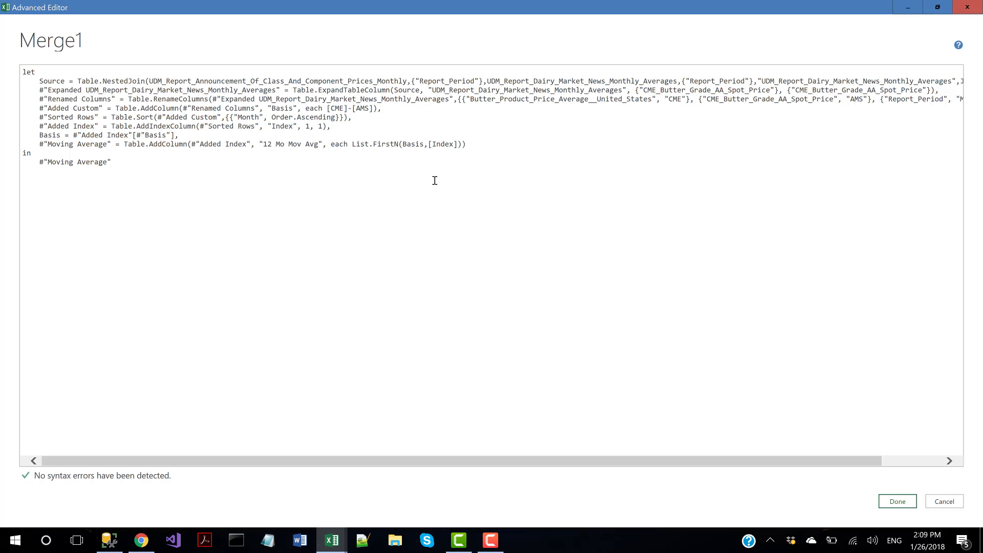
type("List.LastN(List.")
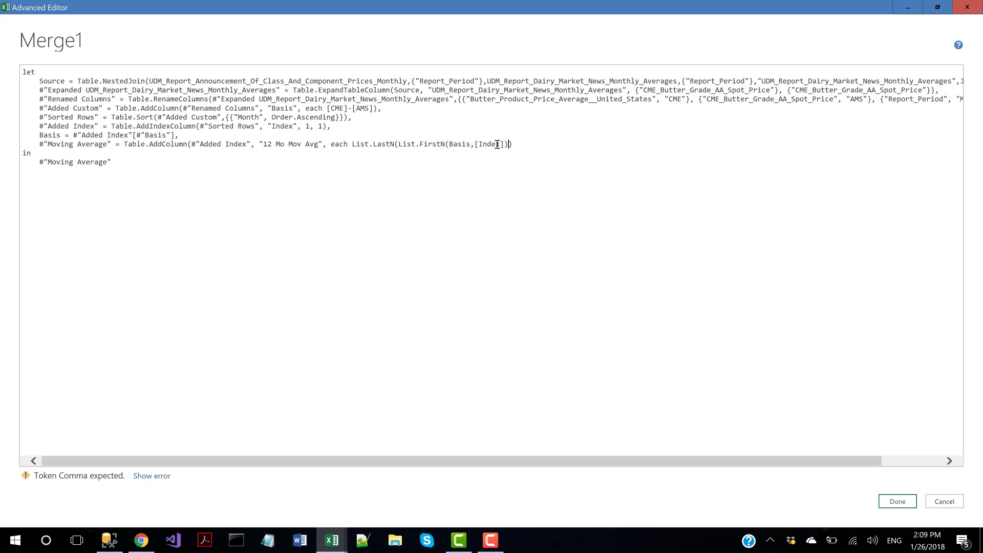
left_click_drag(512, 144, 399, 144)
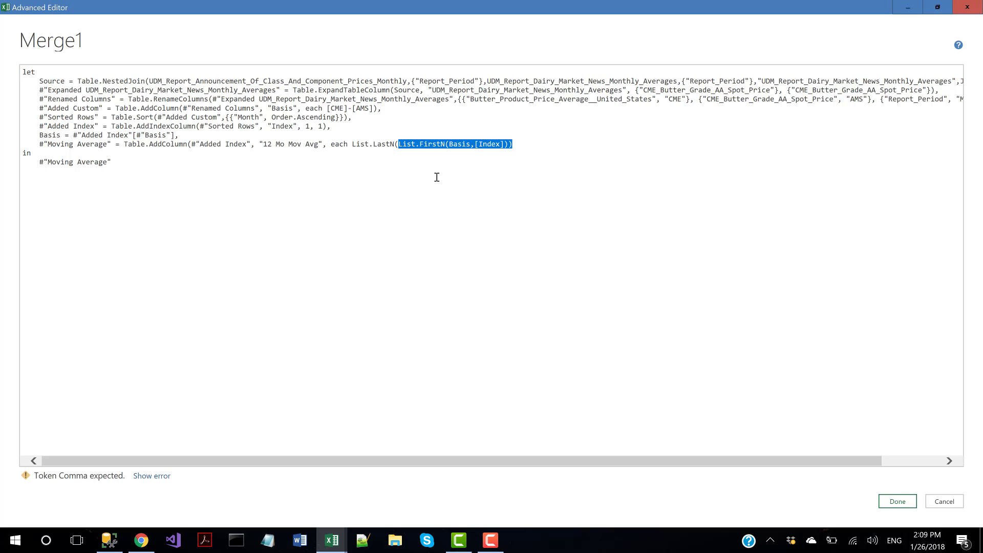
key("End")
key("shift+Left")
key("shift+Left")
key("shift+Left")
key("shift+Left")
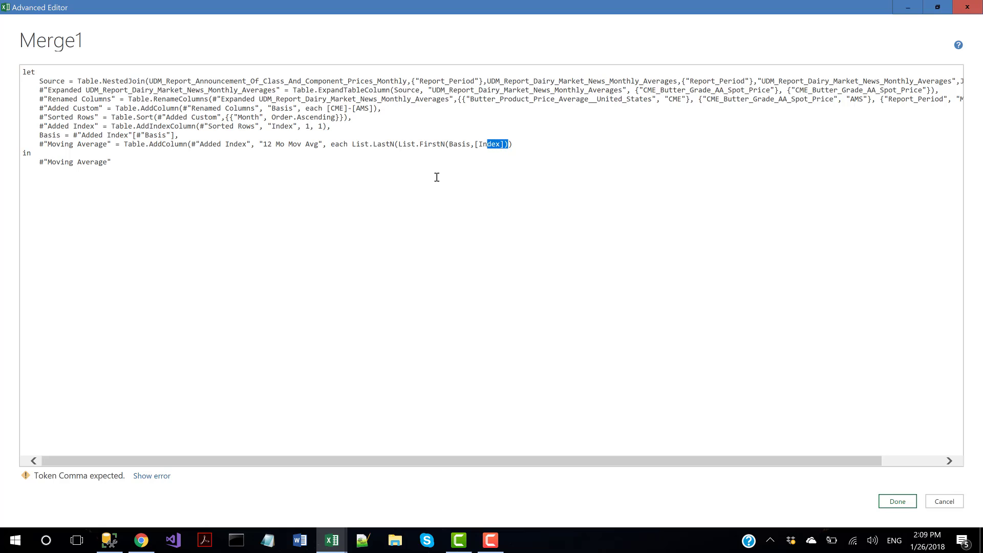
key("shift+Left")
key("shift+Left")
key("shift+Left")
key("shift+Left")
key("shift+Left")
key("shift+Left")
key("shift+Left")
key("shift+Left")
key("shift+Left")
key("shift+Left")
key("shift+Left")
key("shift+Left")
key("shift+Left")
key("shift+Left")
key("shift+Left")
key("shift+Left")
key("shift+Left")
key("shift+Left")
key("shift+Left")
key("shift+Left")
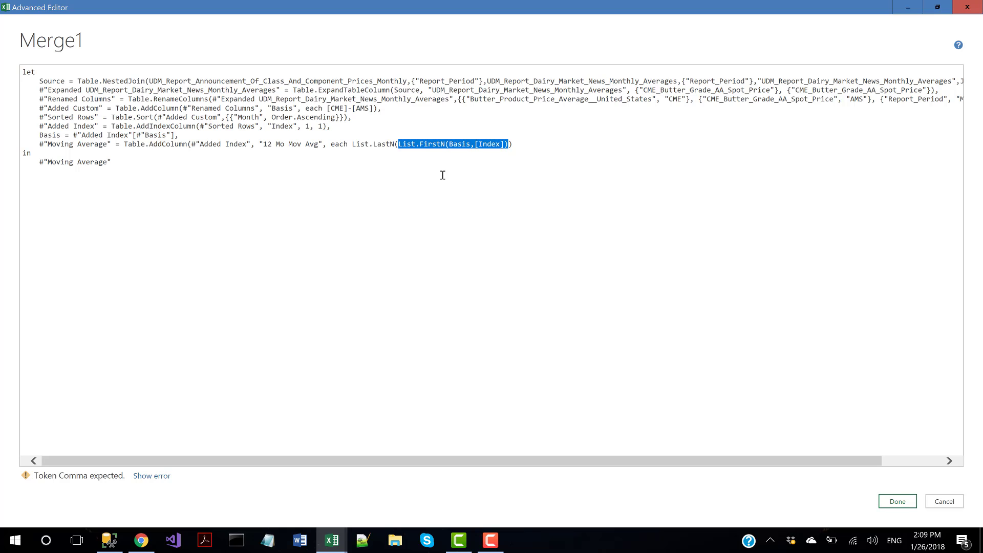
key("Right")
type(",12")
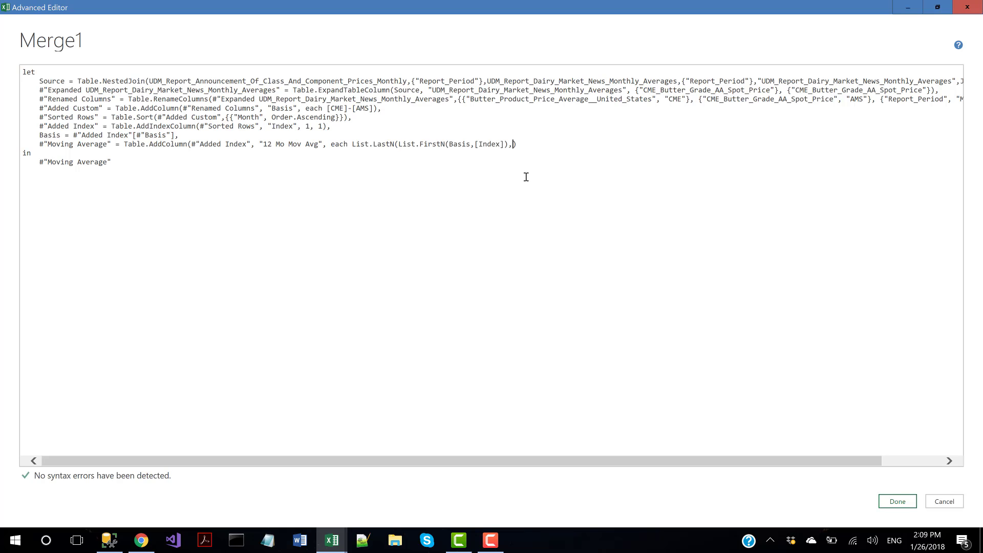
left_click(897, 501)
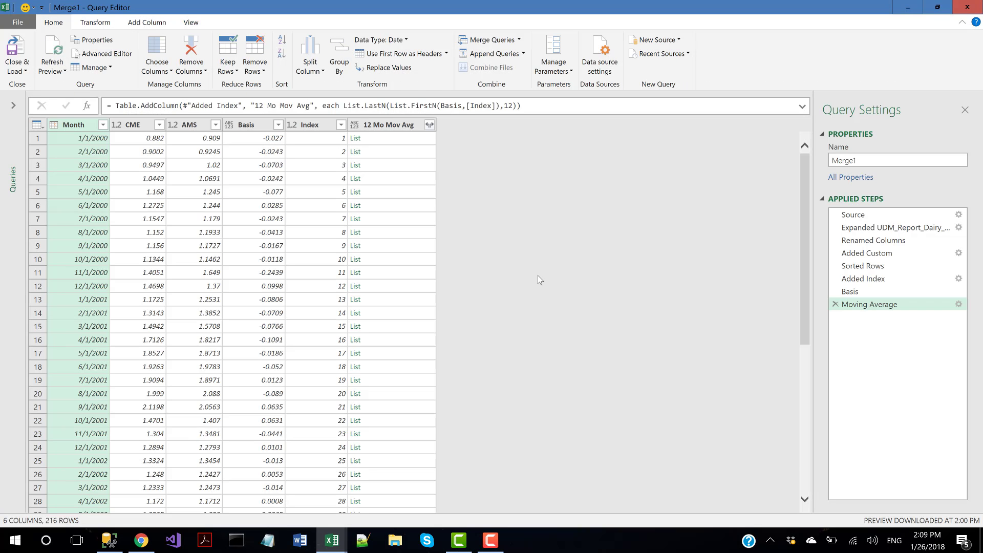
Step: Inspect the 12 Mo Mov Avg list in row 45, delete the drill-down step, and compare the list's last item with that row's Basis value
scroll(382, 436, "down", 7)
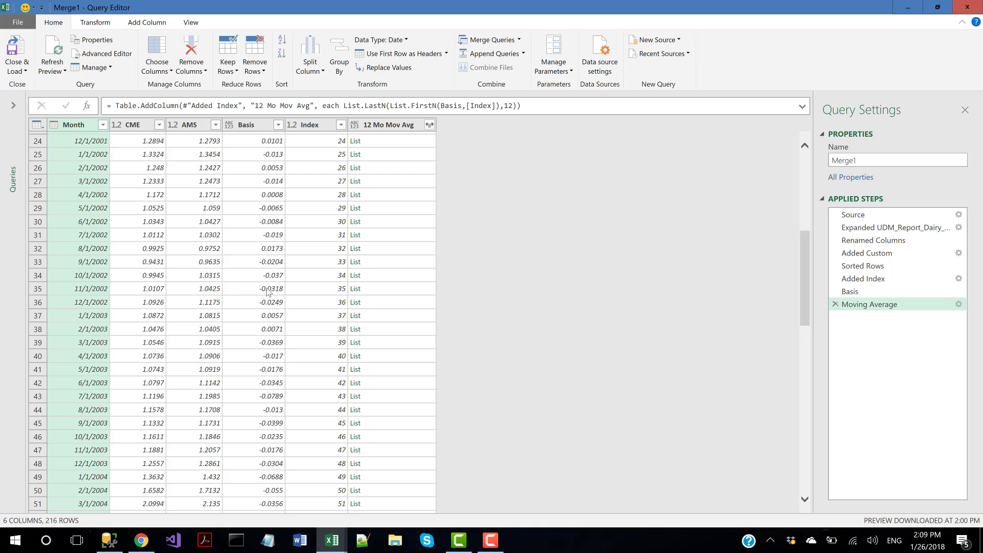
left_click(359, 426)
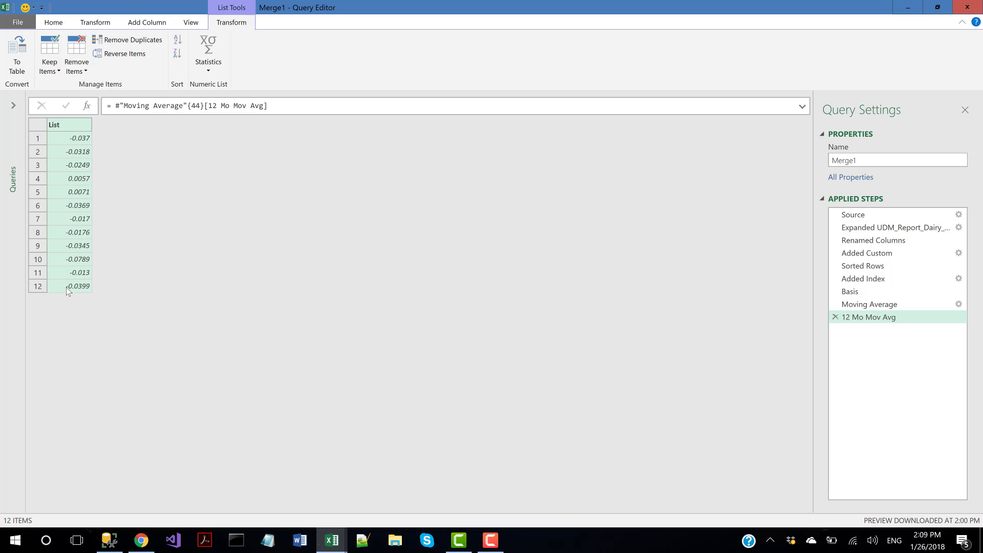
left_click(836, 317)
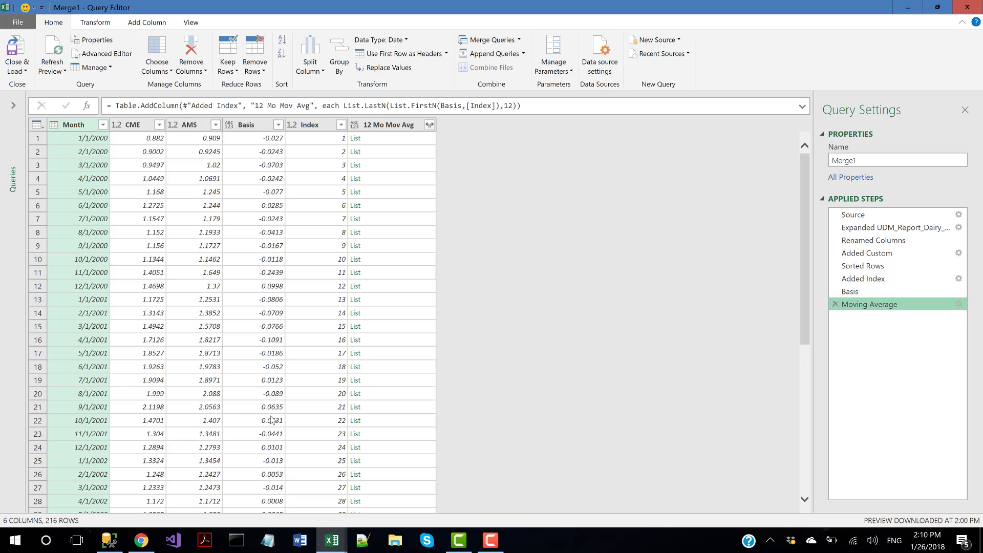
scroll(262, 400, "down", 7)
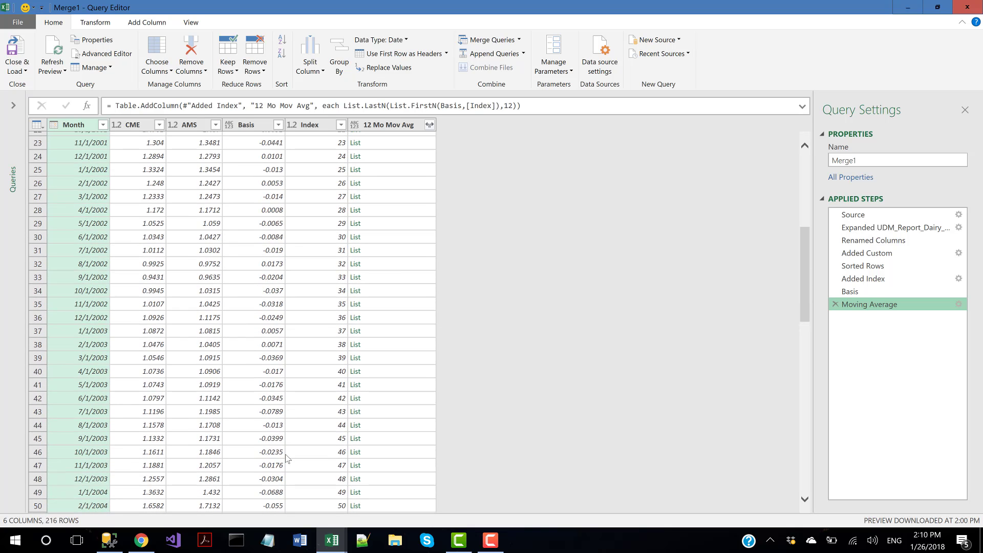
left_click(281, 439)
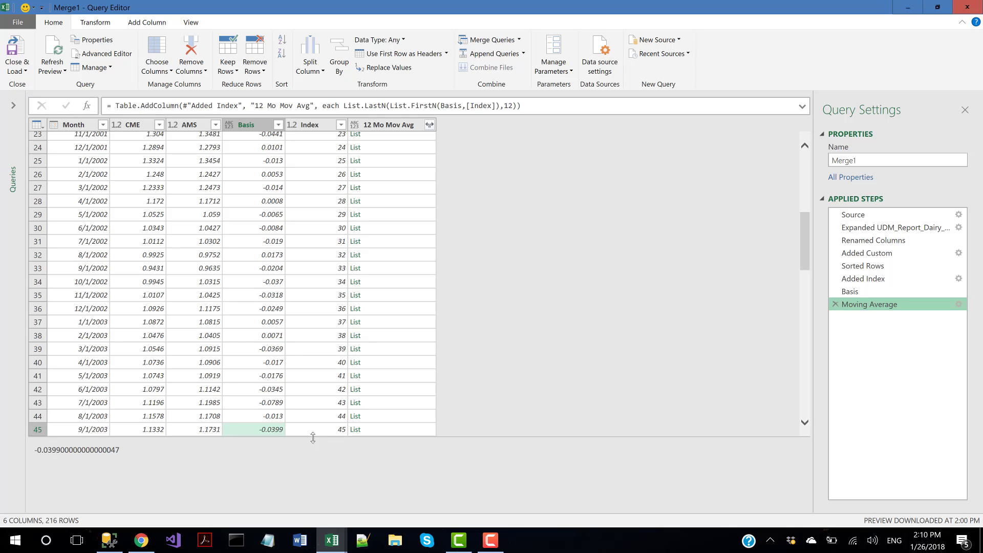
Step: Enclose the List.LastN expression of the Moving Average step in List.Sum, apply the code, and check the column's row 17 value
left_click(119, 55)
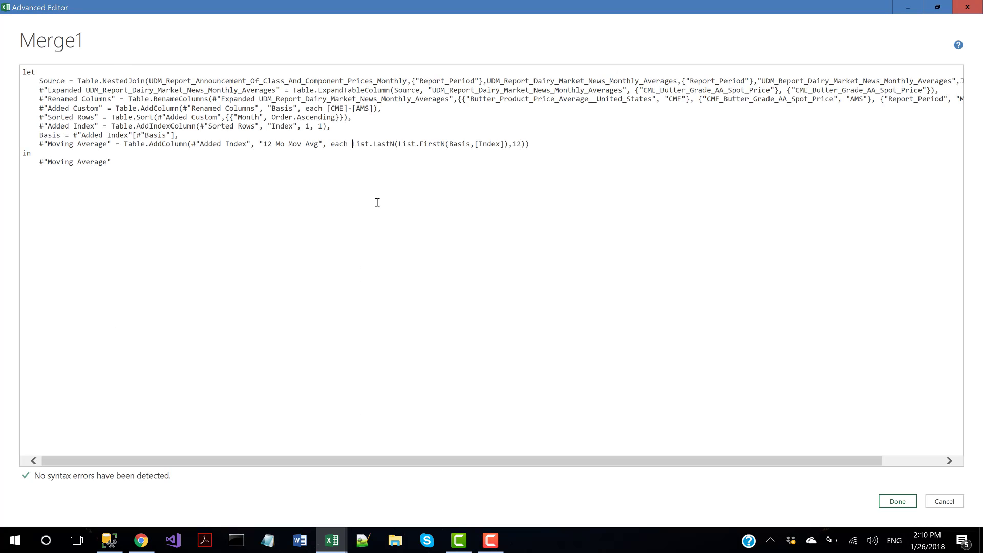
type("List.Sum(")
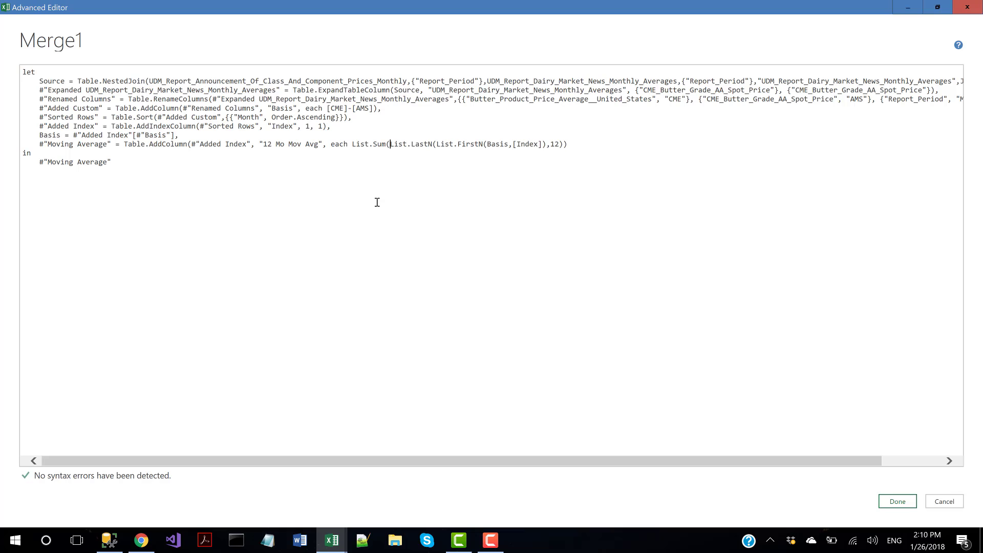
left_click(564, 144)
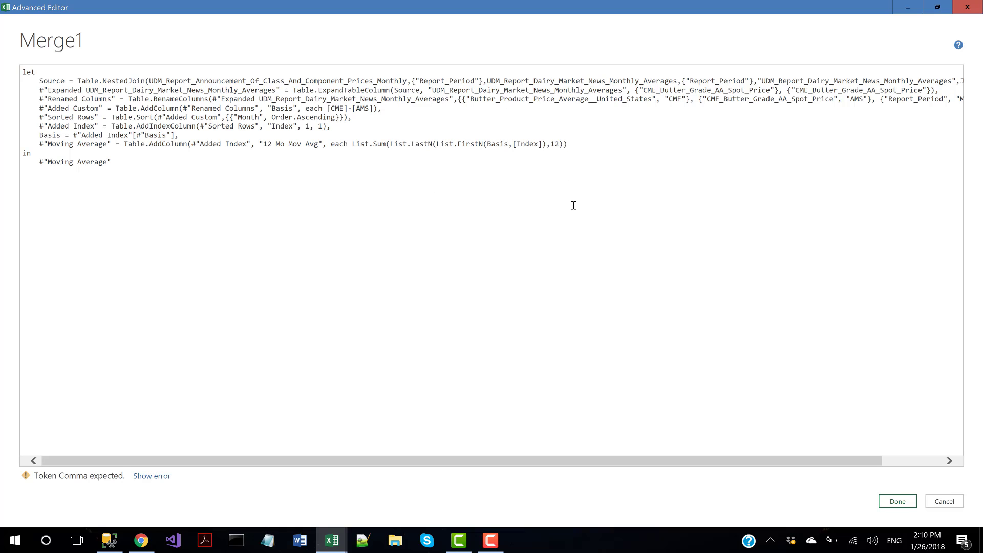
type(")")
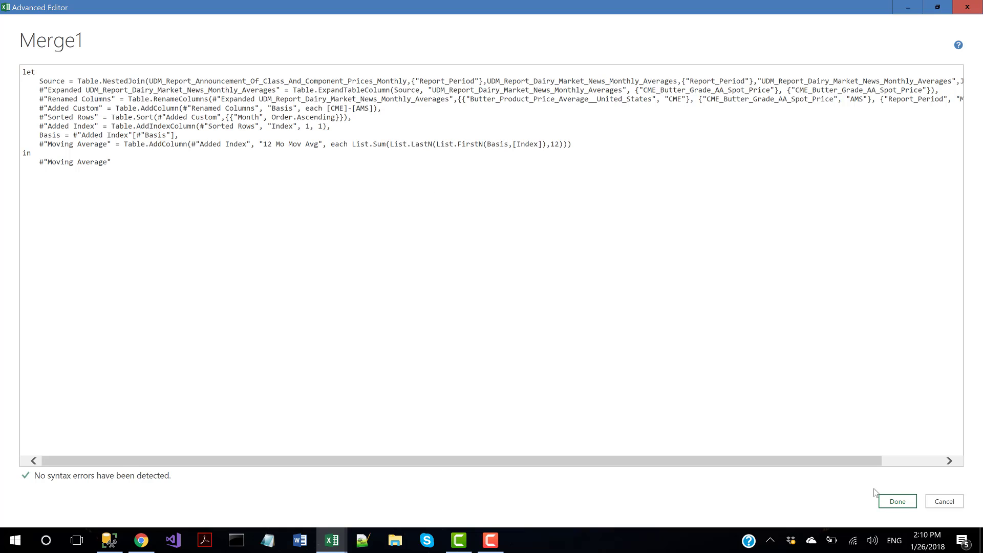
left_click(897, 501)
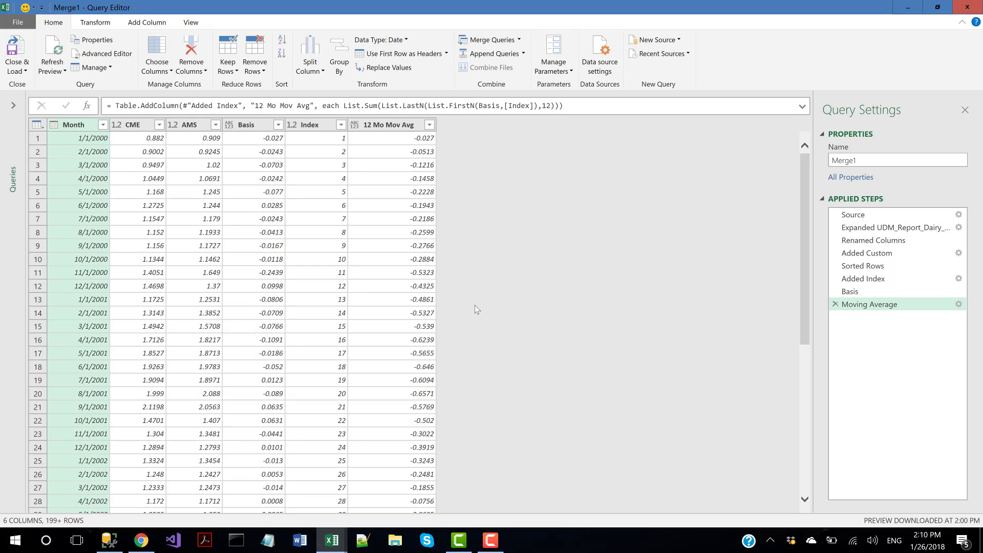
scroll(475, 306, "down", 2)
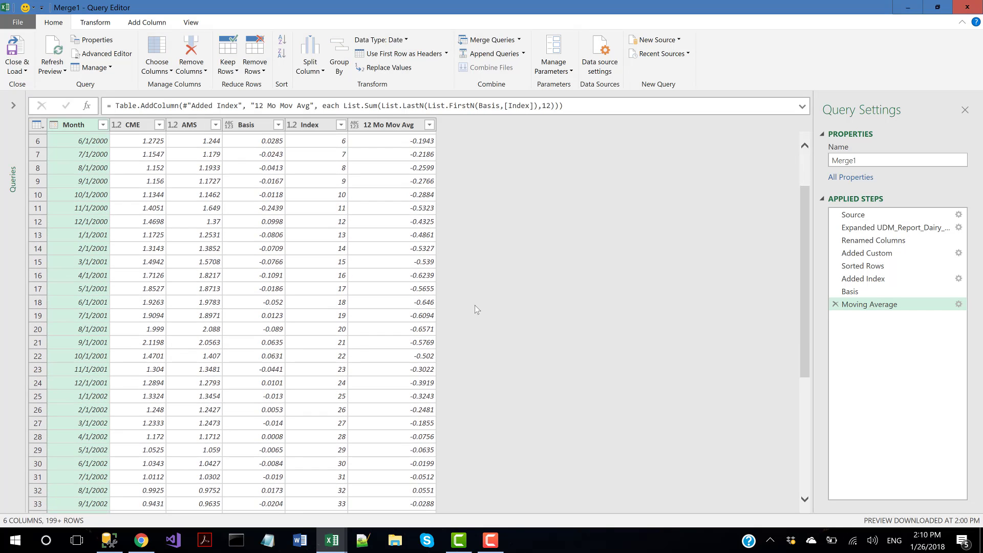
left_click(423, 293)
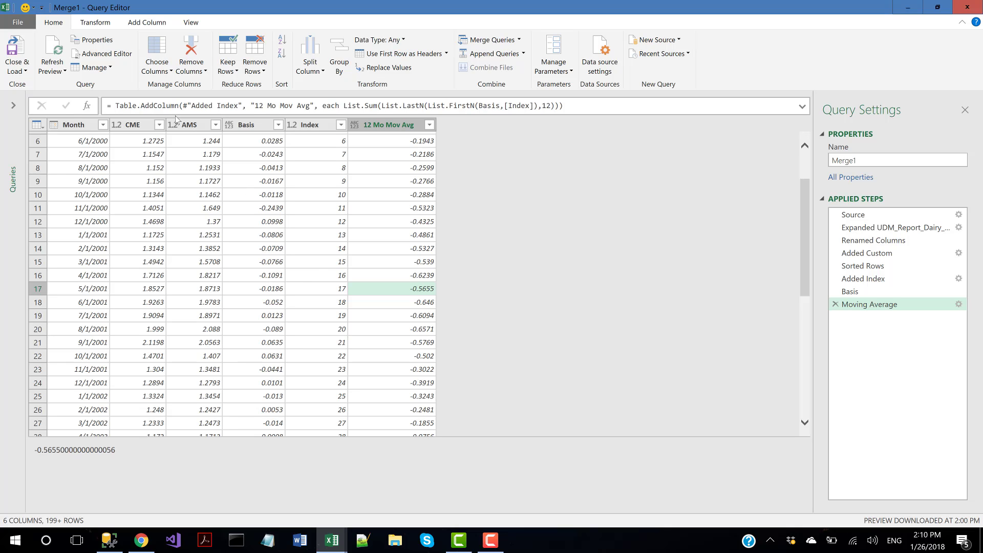
Step: Divide the List.Sum expression by 12 in the query code, apply it, and review the 12 Mo Mov Avg column
left_click(112, 60)
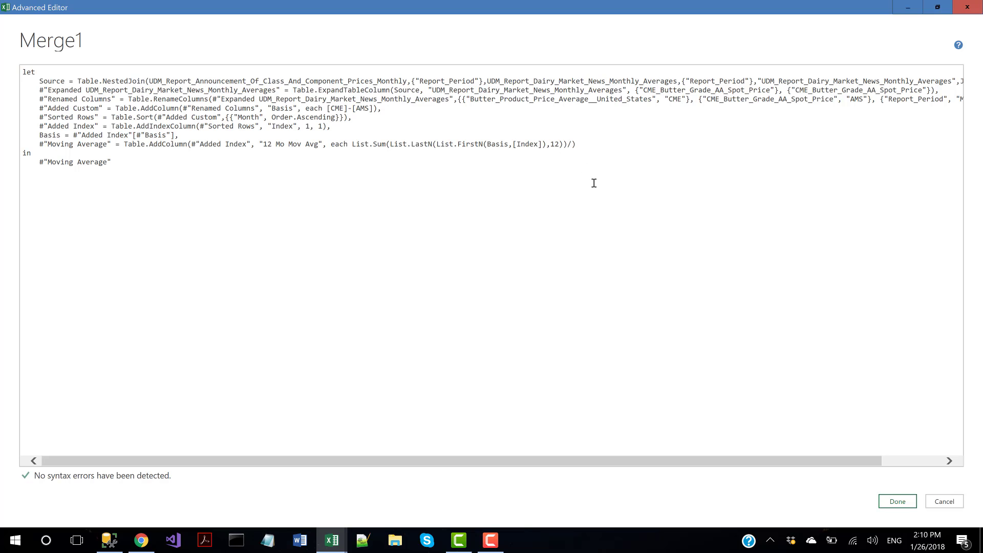
left_click(897, 502)
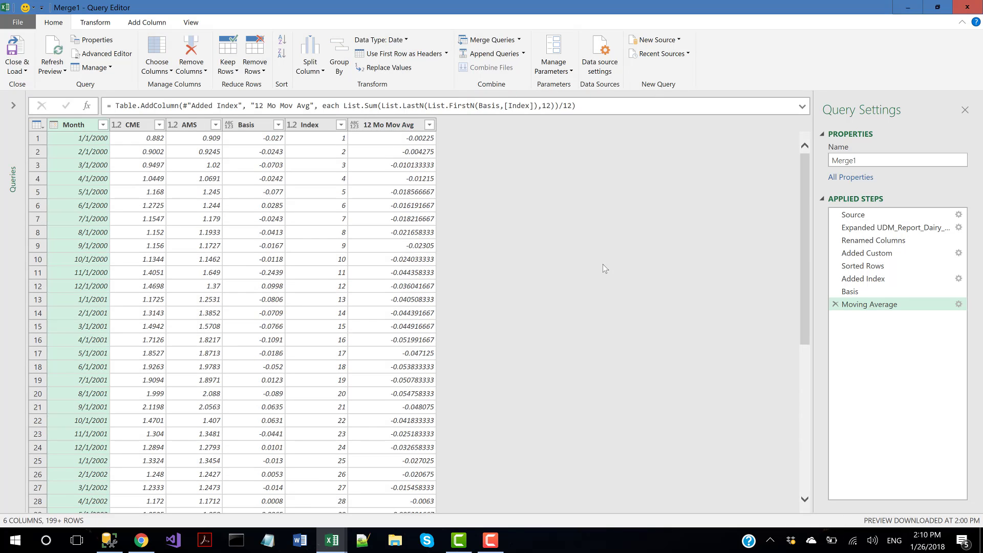
scroll(410, 340, "down", 3)
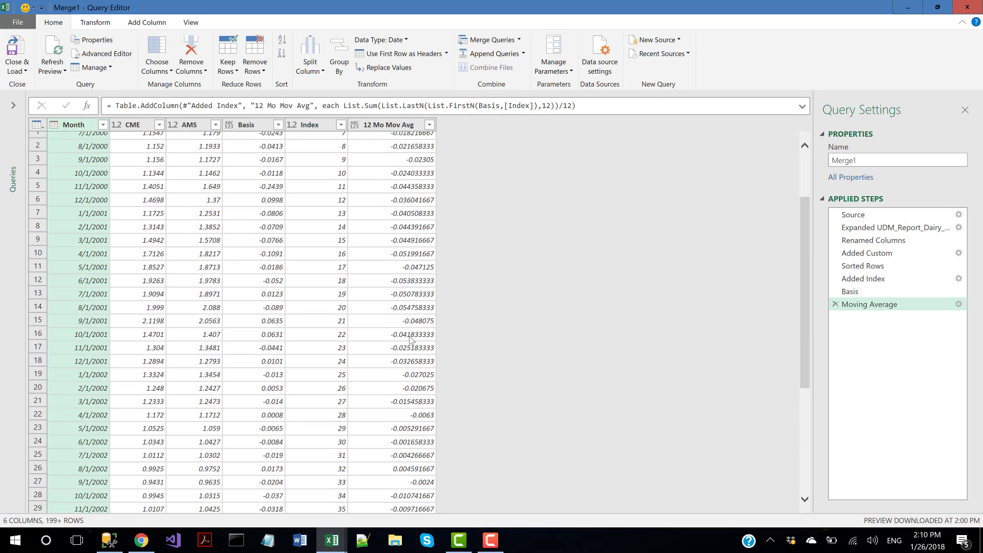
scroll(410, 340, "down", 3)
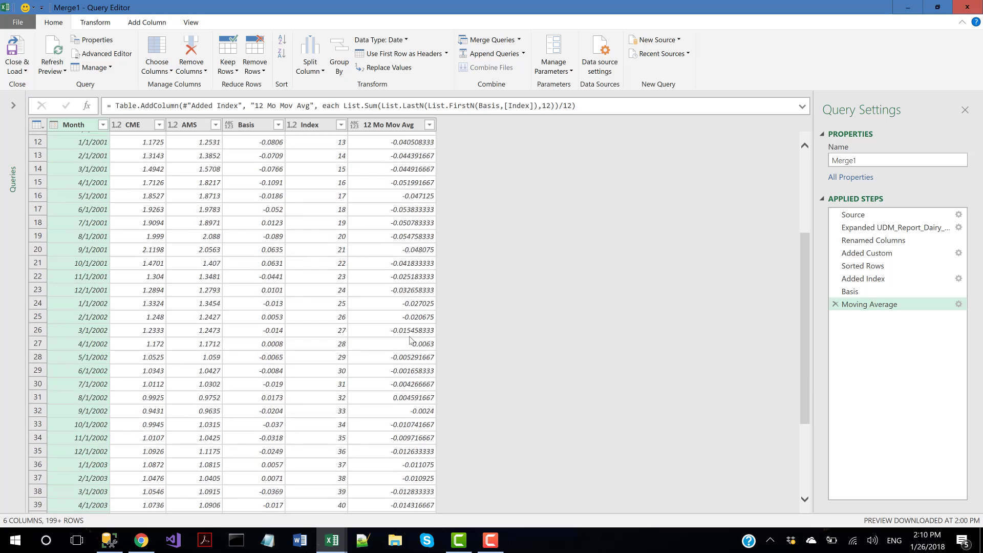
scroll(410, 341, "up", 6)
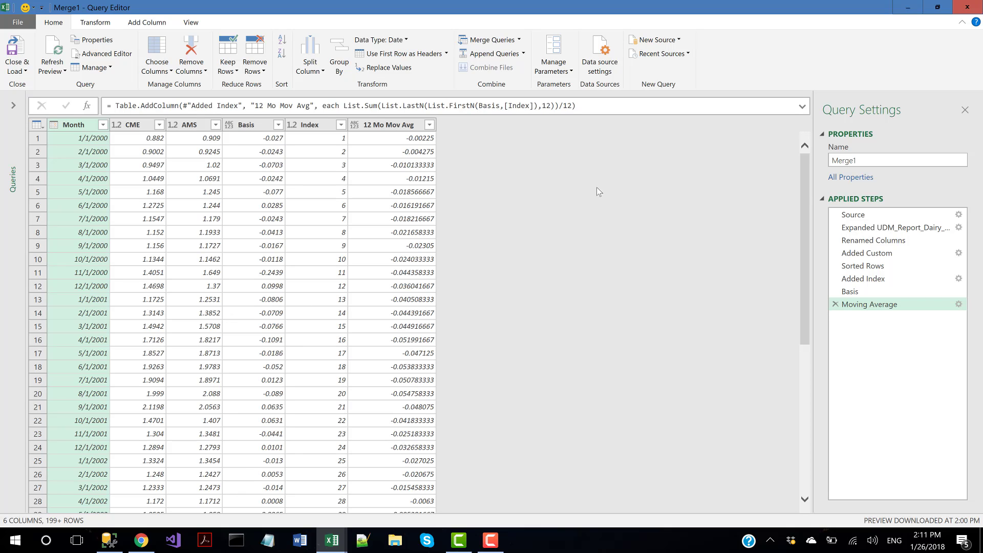
Step: Try filtering the Month column to dates after or equal to 1/1/2001, and delete the filter step
left_click(102, 124)
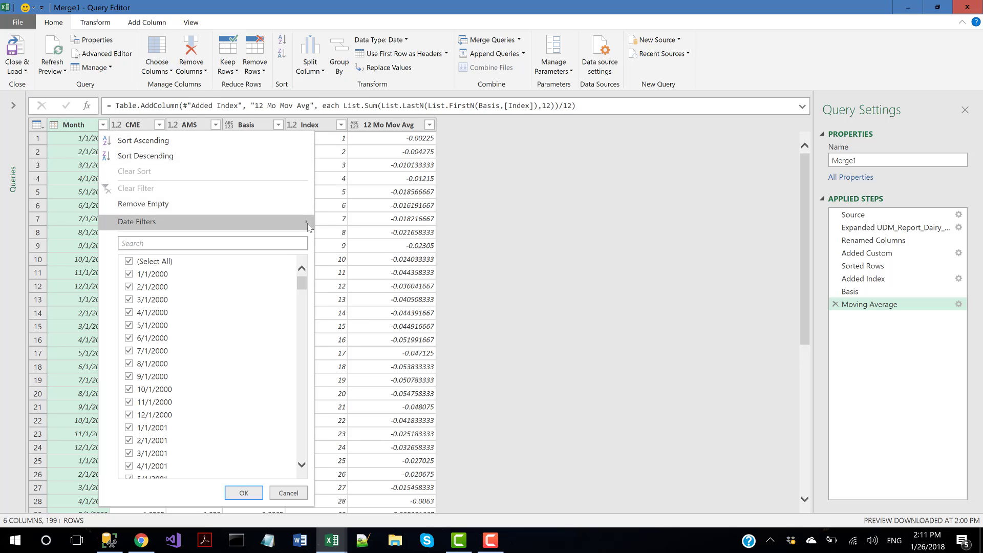
mouse_move(309, 227)
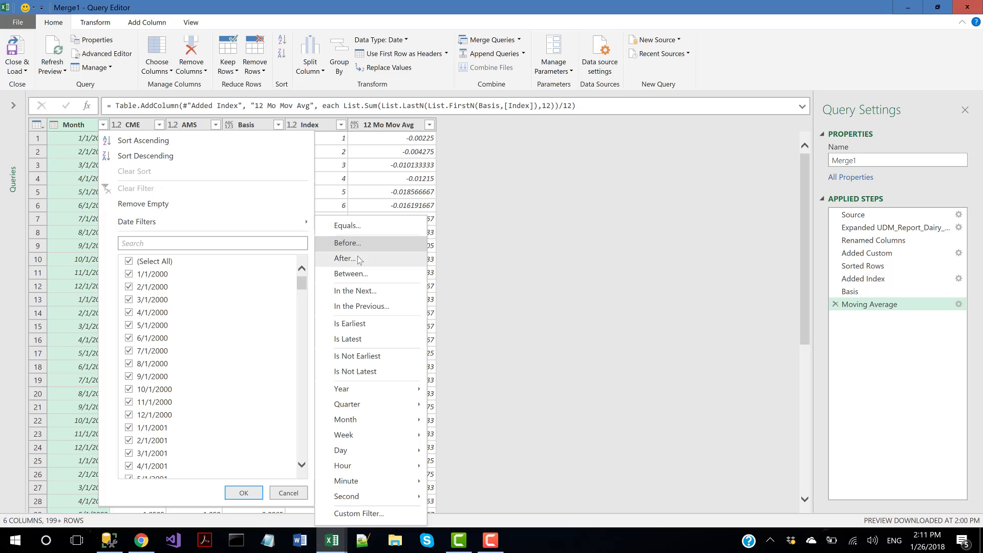
left_click(374, 260)
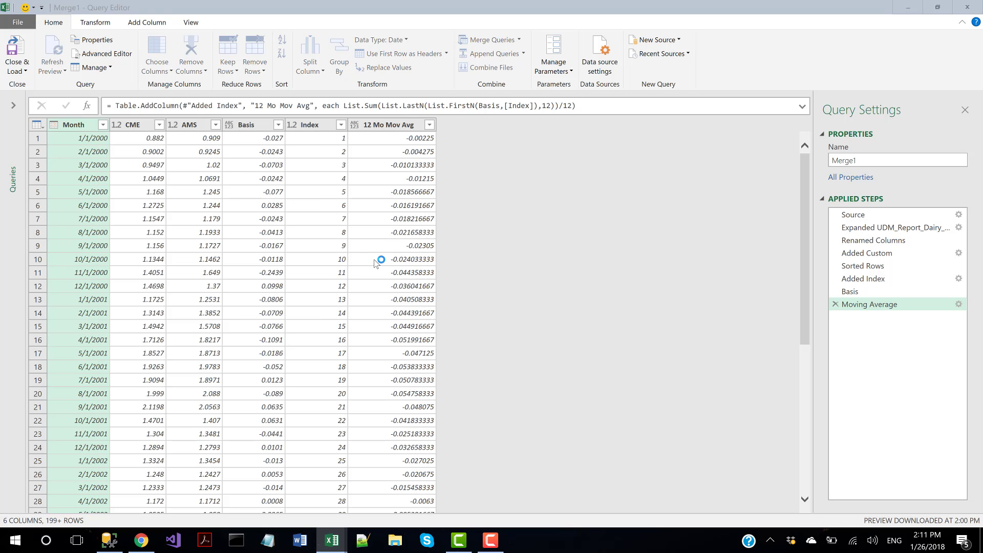
left_click(379, 257)
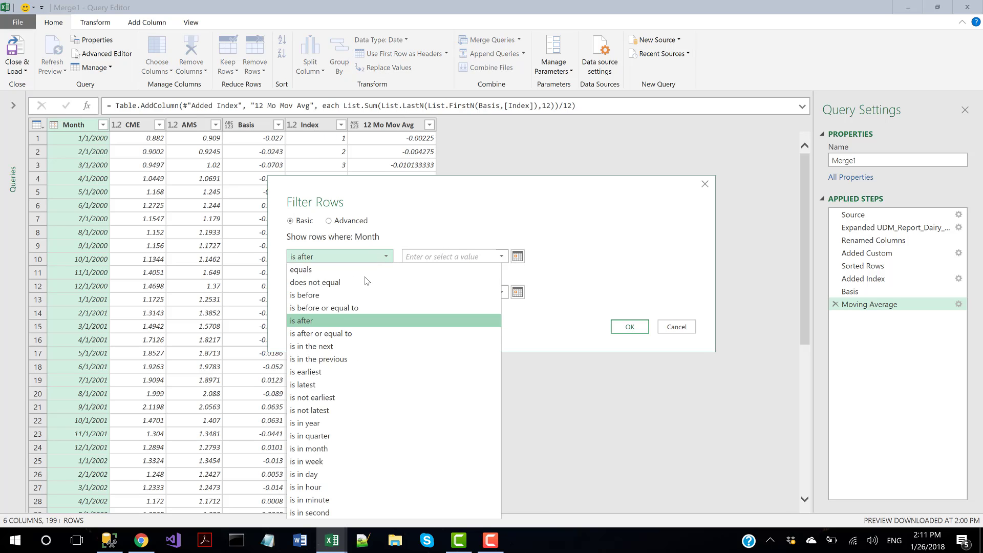
left_click(358, 334)
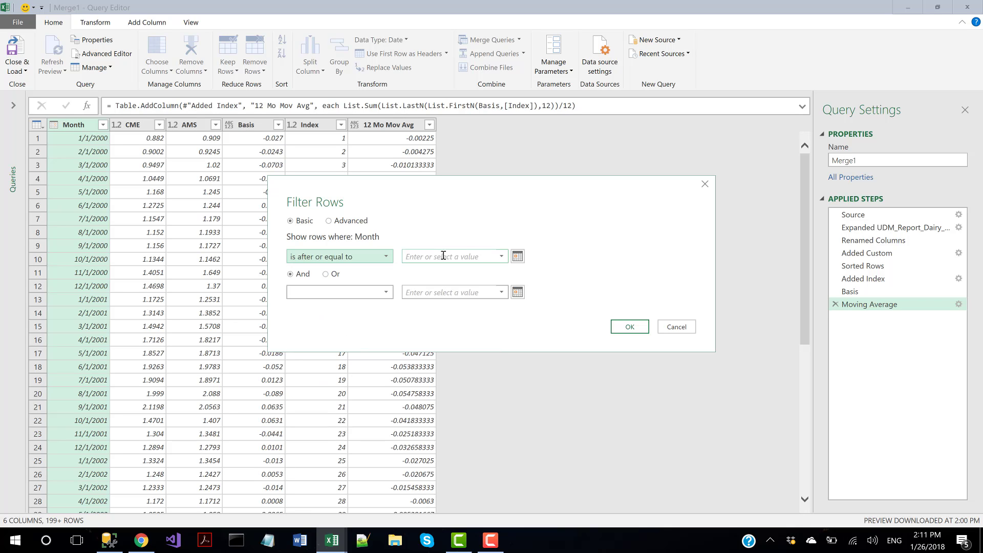
left_click(443, 256)
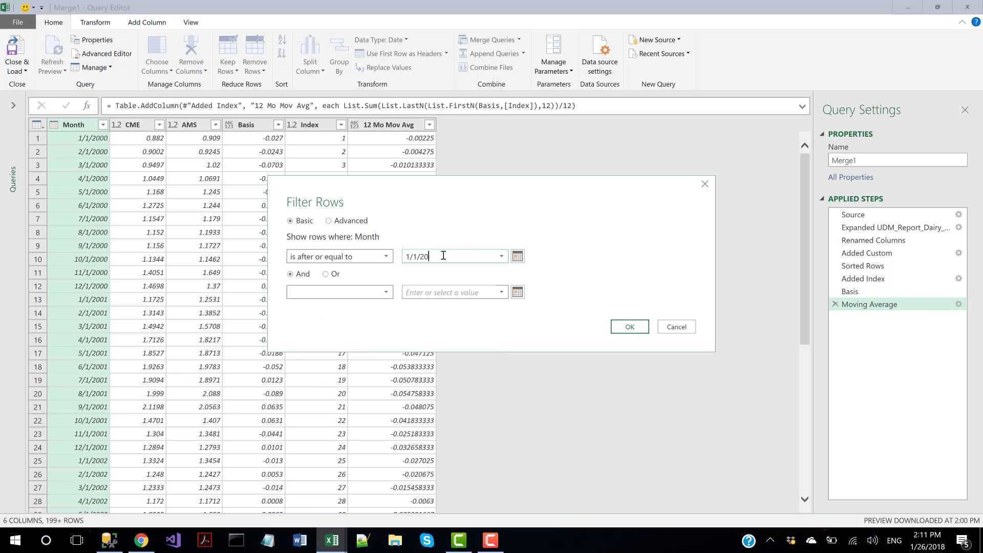
left_click(630, 327)
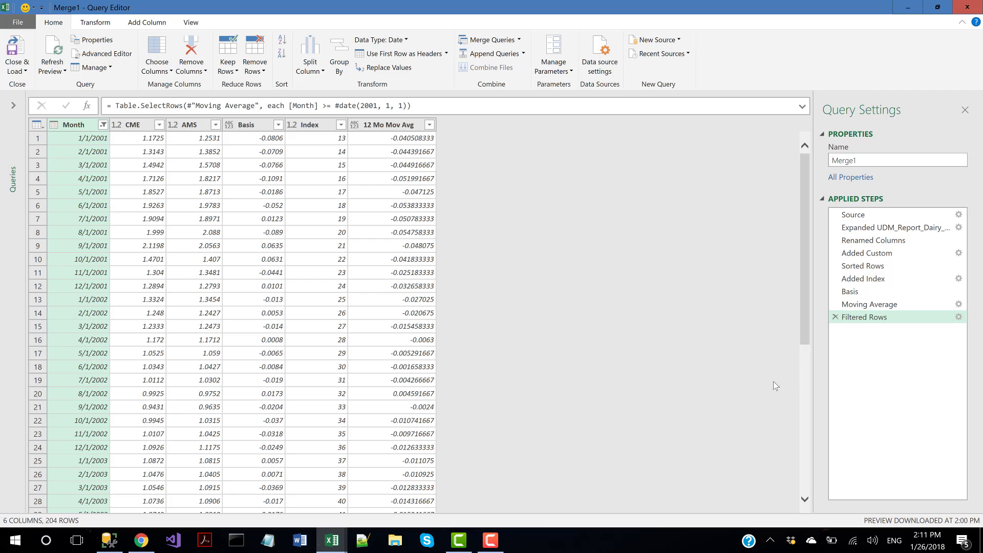
left_click(836, 318)
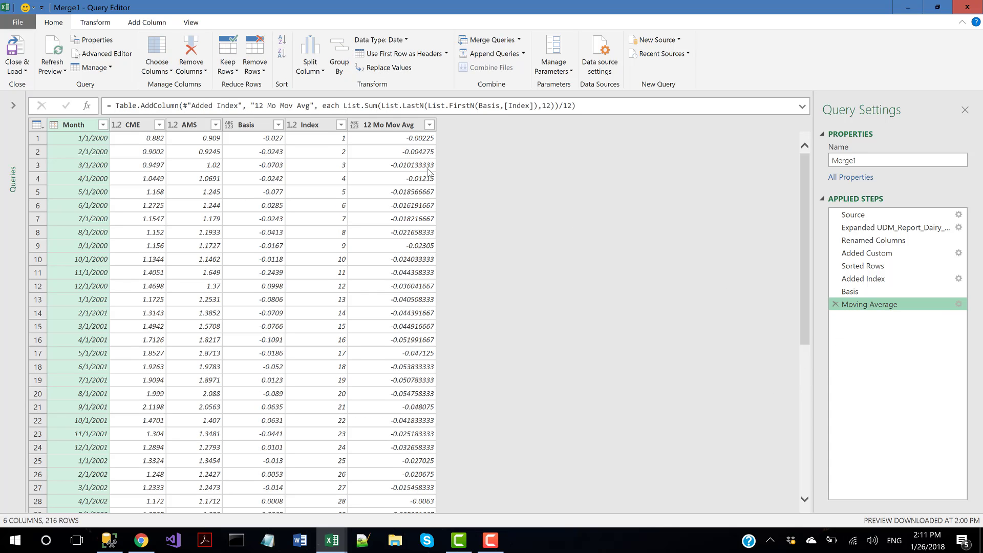
Step: Make the Moving Average step's code return null if [Index] < 12, else the existing List.Sum expression, and apply the code
left_click(97, 54)
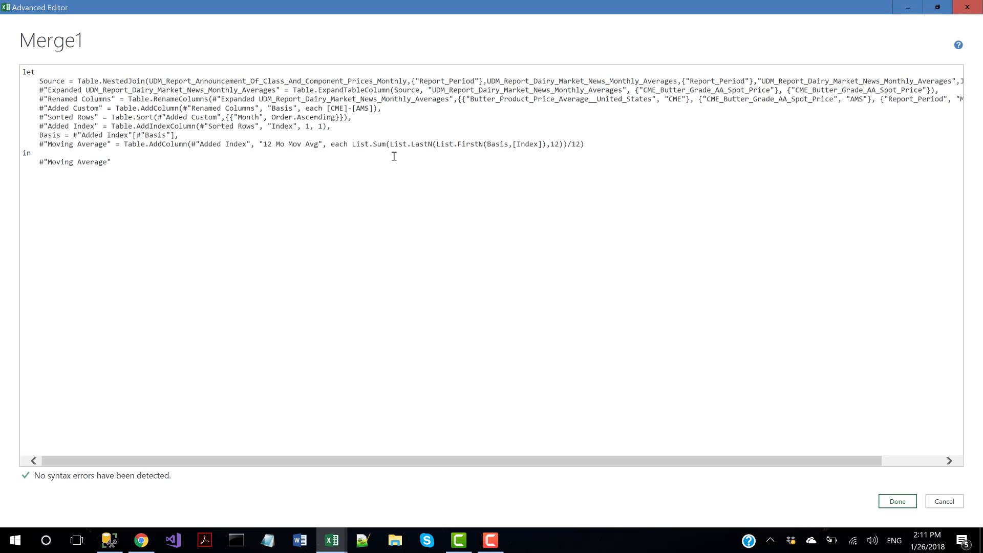
type("if ")
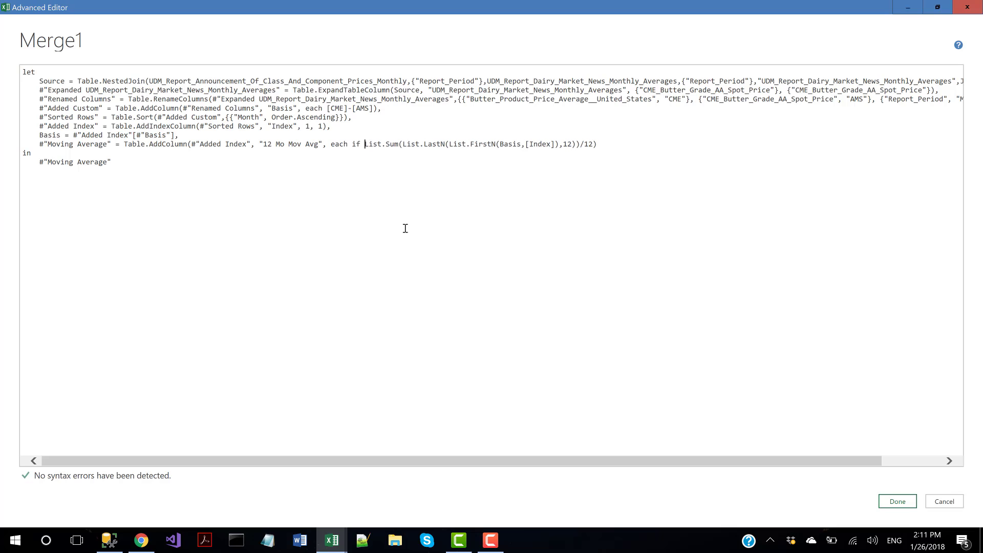
type("[Index")
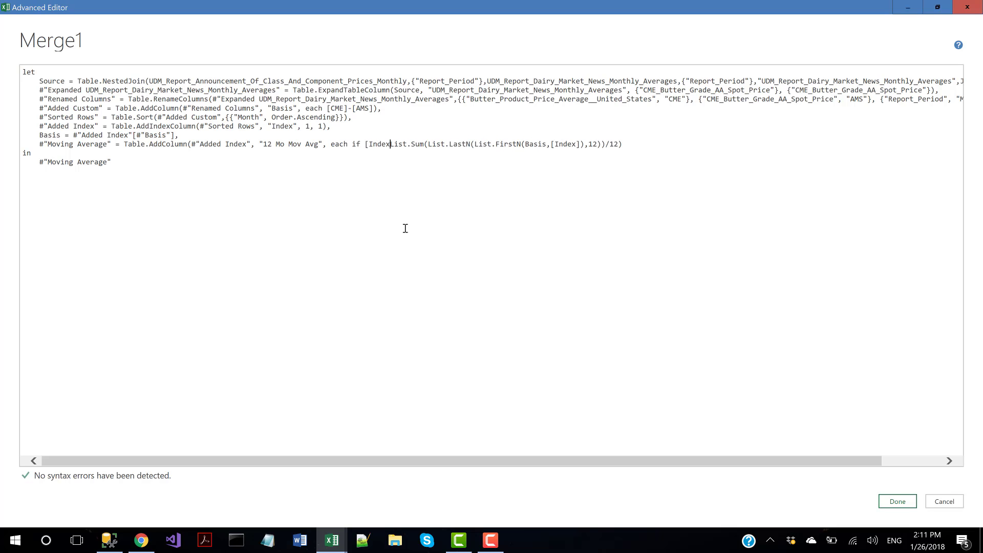
type("] ")
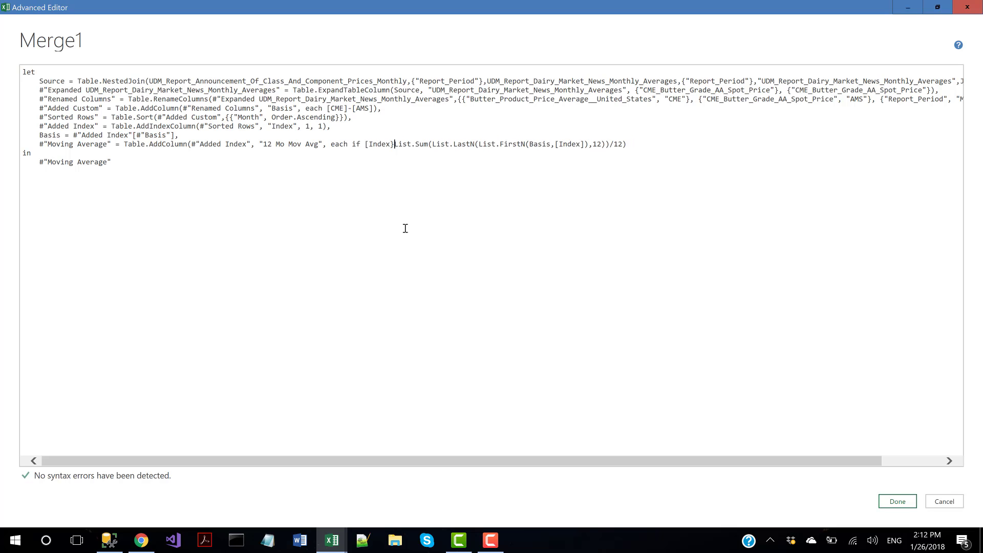
type("< 12 then ")
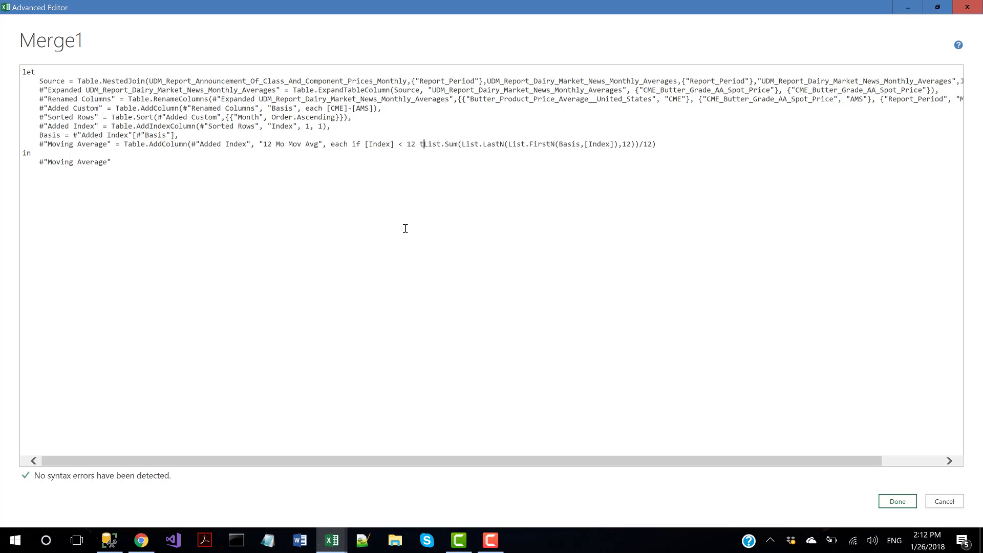
type("null ")
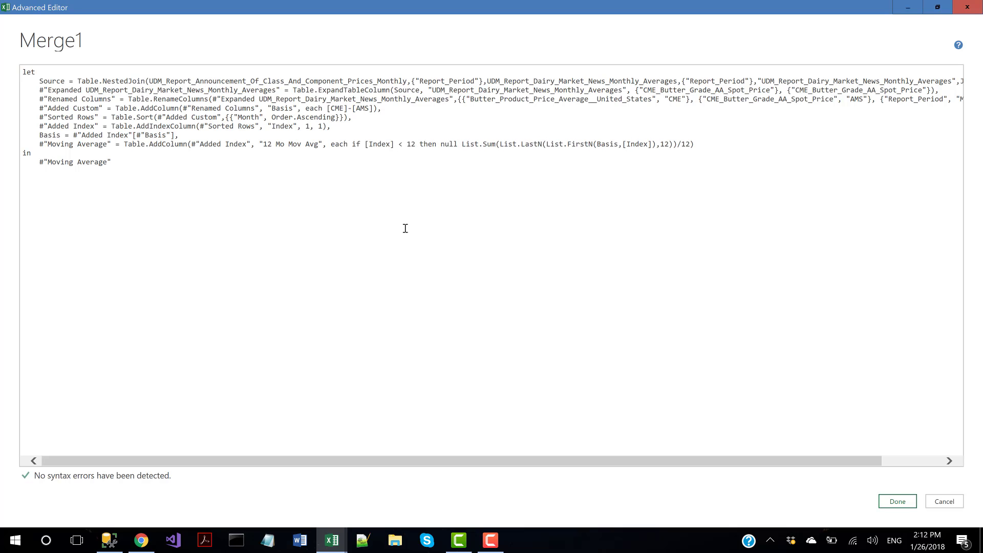
type("else")
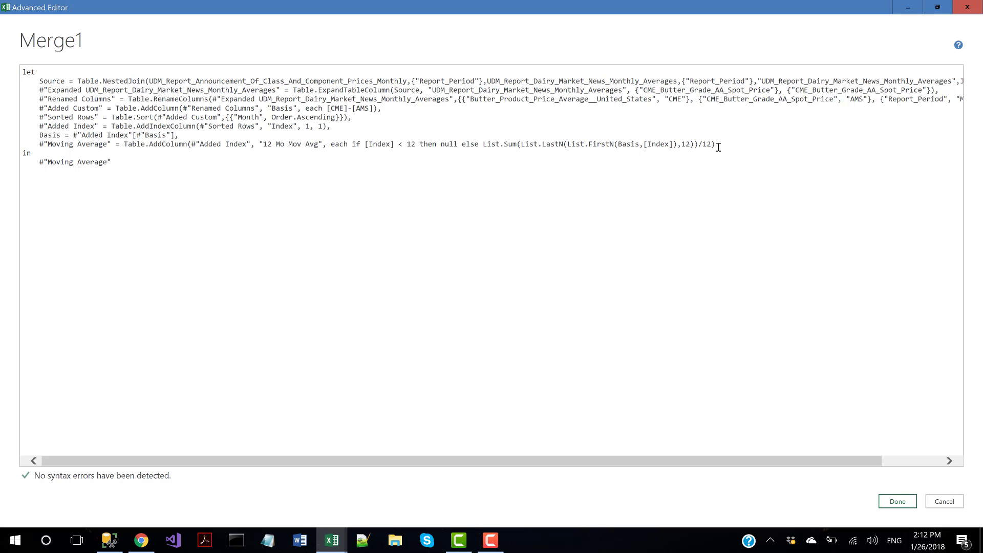
left_click(896, 501)
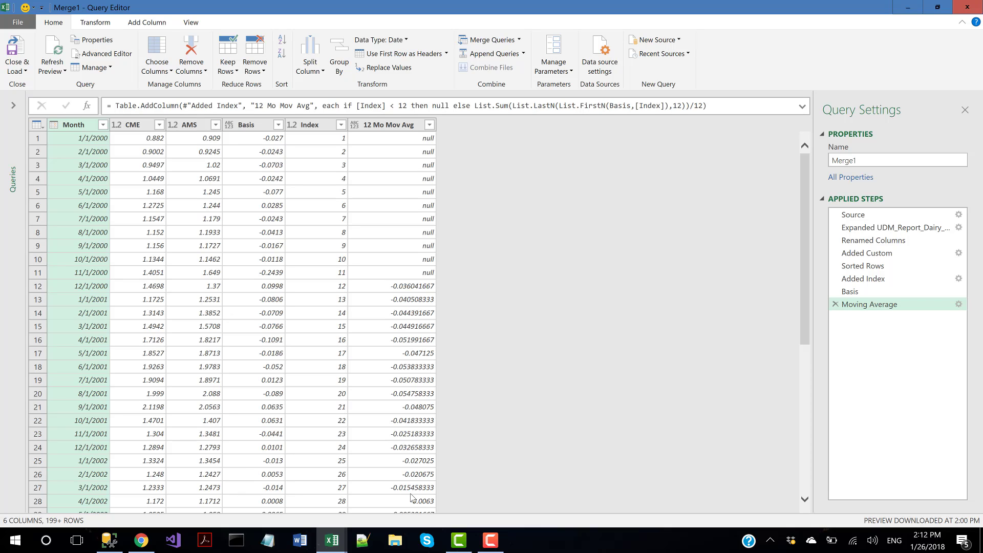
Step: Round the 12 Mo Mov Avg column to 4 decimal places
left_click(406, 126)
left_click(94, 23)
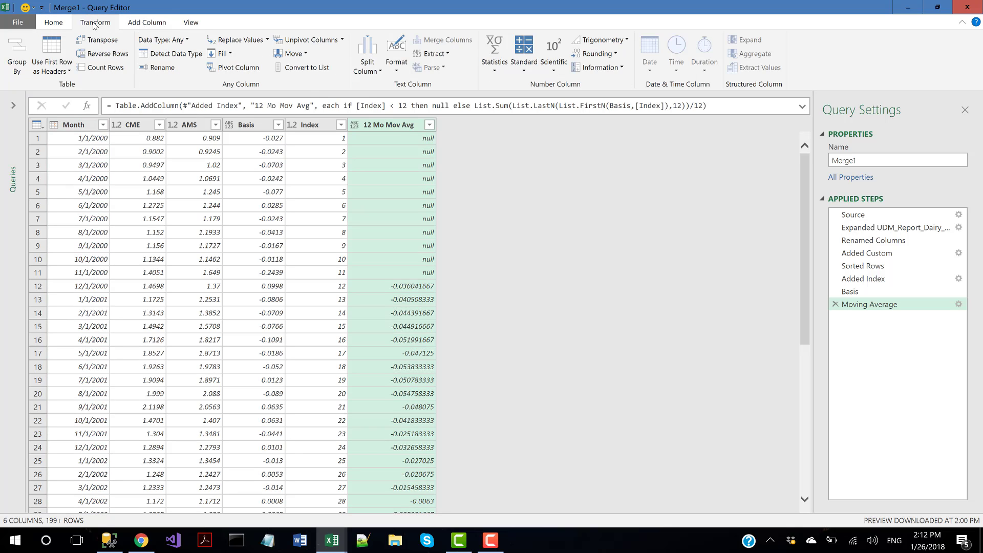
left_click(616, 55)
left_click(581, 97)
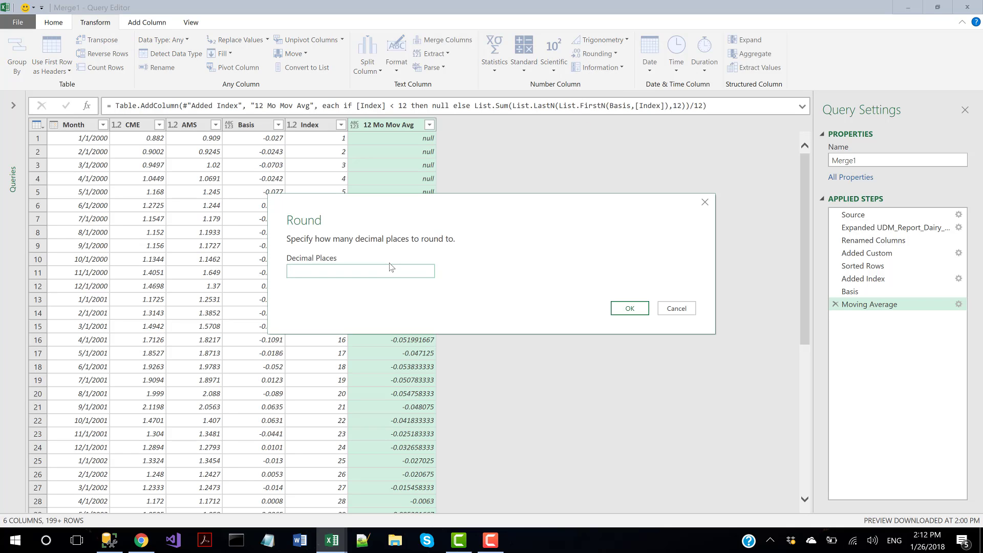
left_click(630, 308)
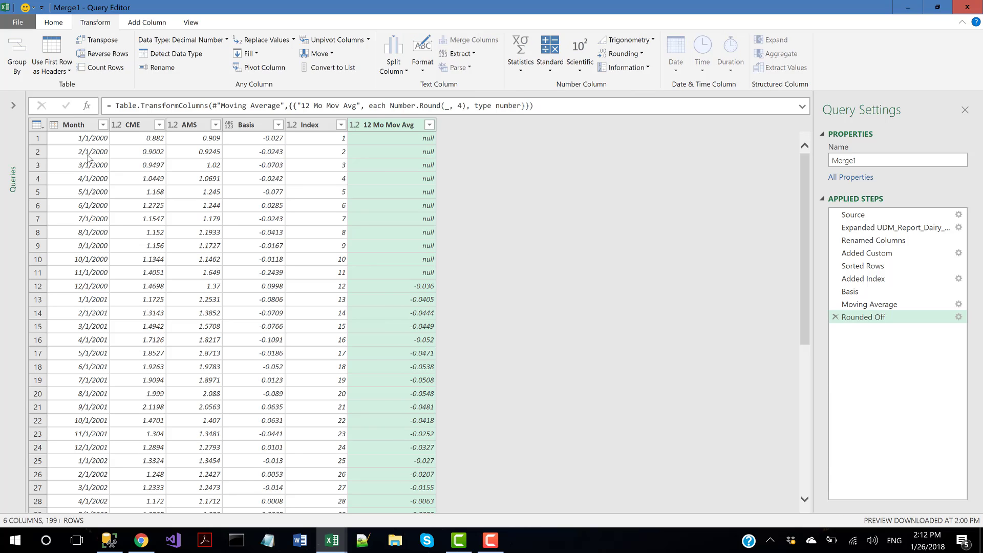
Step: Sort the Month column in descending order and load the query into the Butter worksheet
left_click(103, 126)
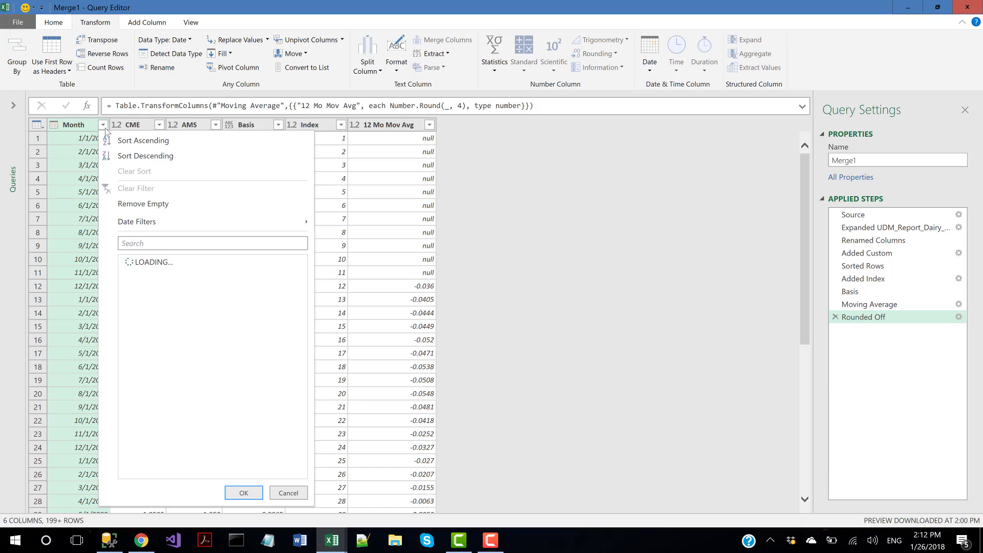
left_click(130, 156)
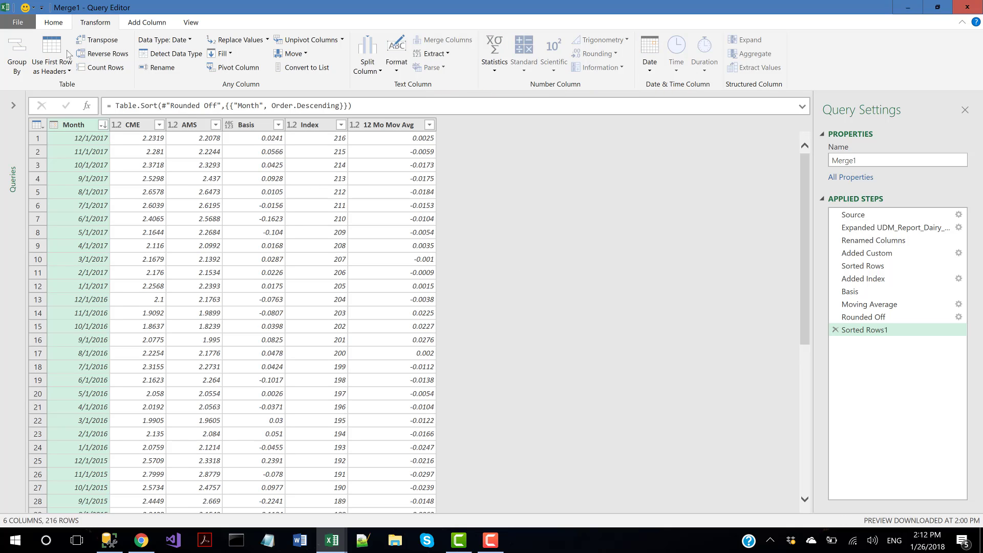
left_click(54, 23)
left_click(19, 43)
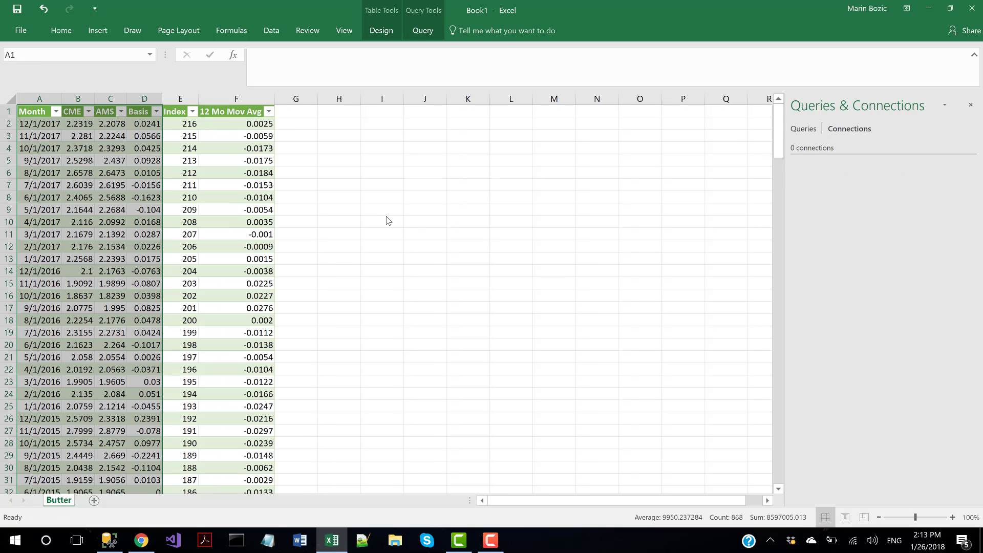
left_click(363, 186)
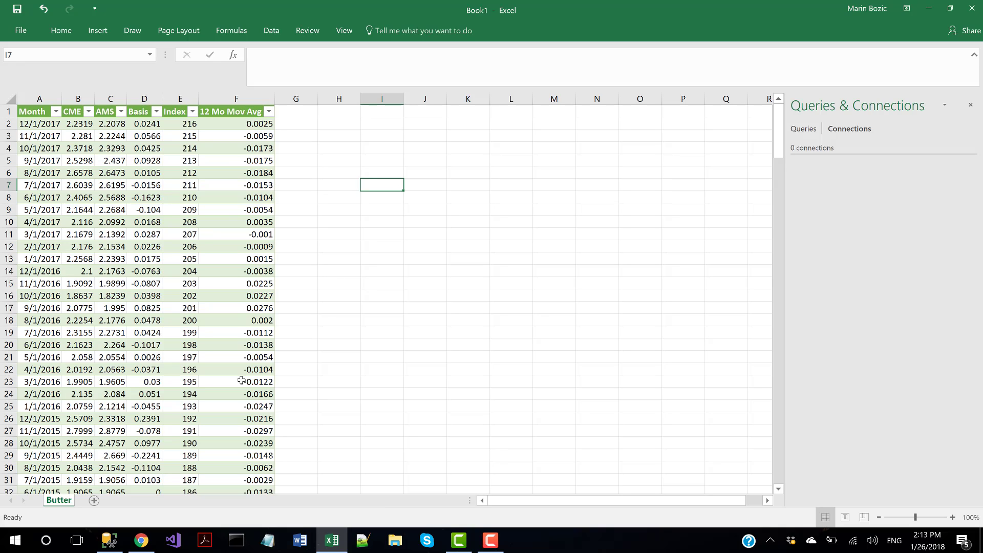
Step: Reopen the Merge1 query for editing, remove the Index column, and reload the result into the worksheet
left_click(183, 138)
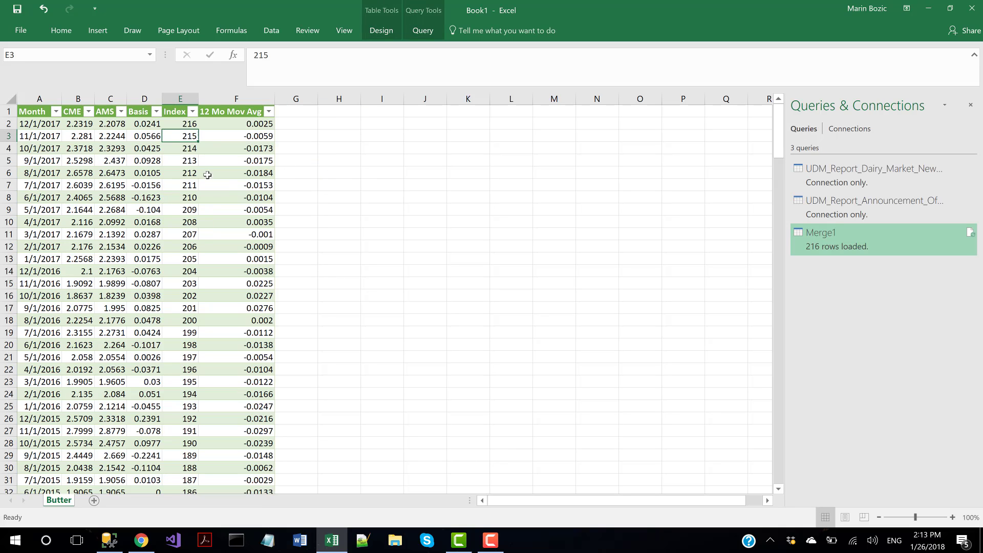
right_click(838, 234)
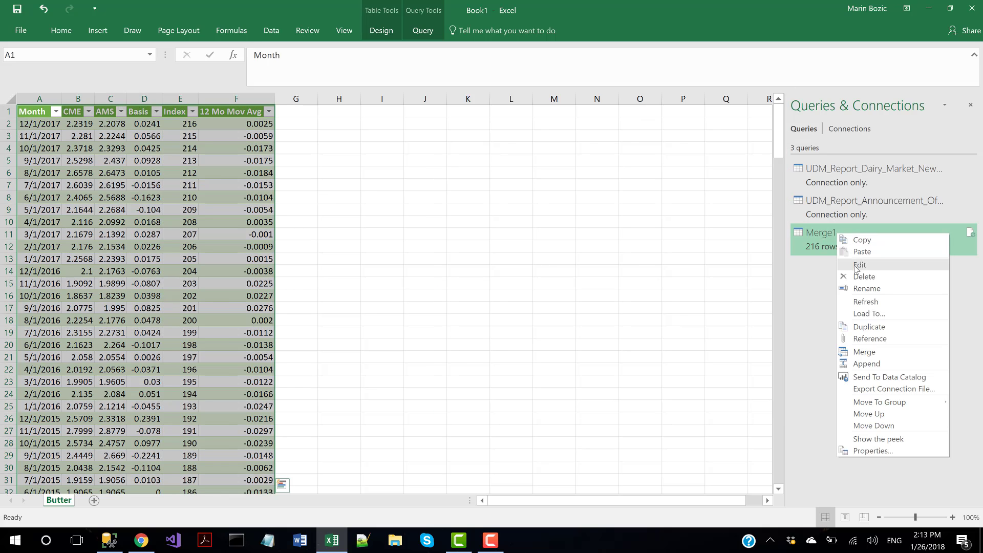
left_click(860, 265)
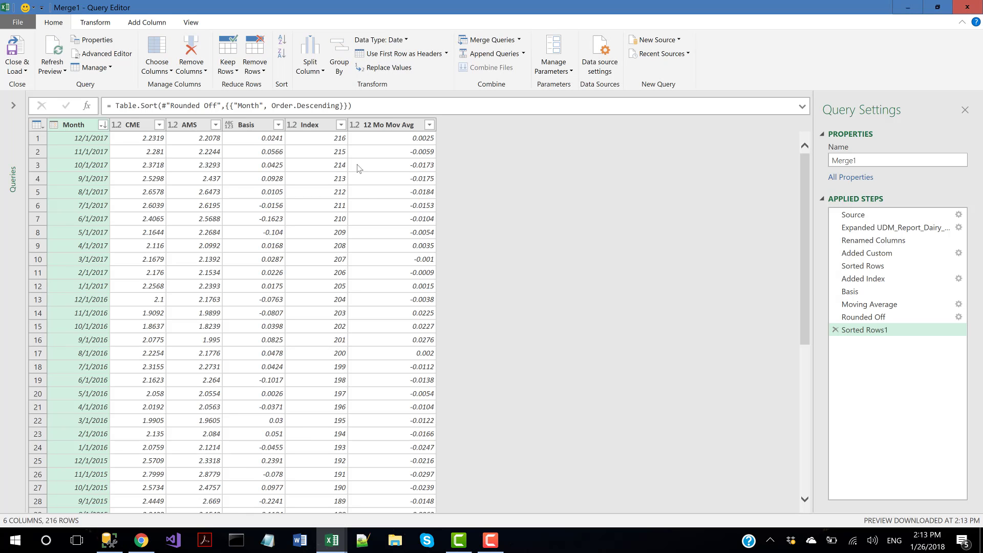
right_click(323, 126)
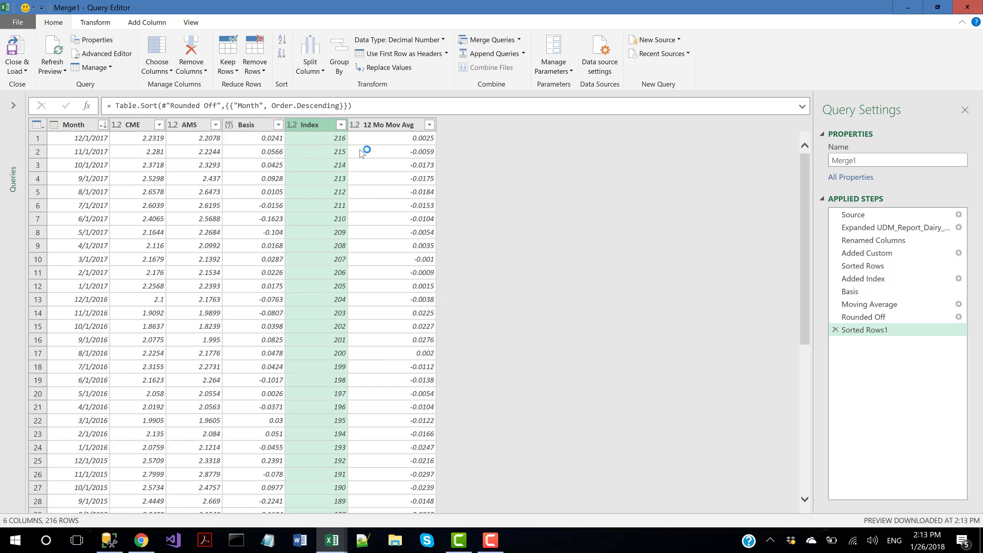
left_click(351, 147)
left_click(15, 51)
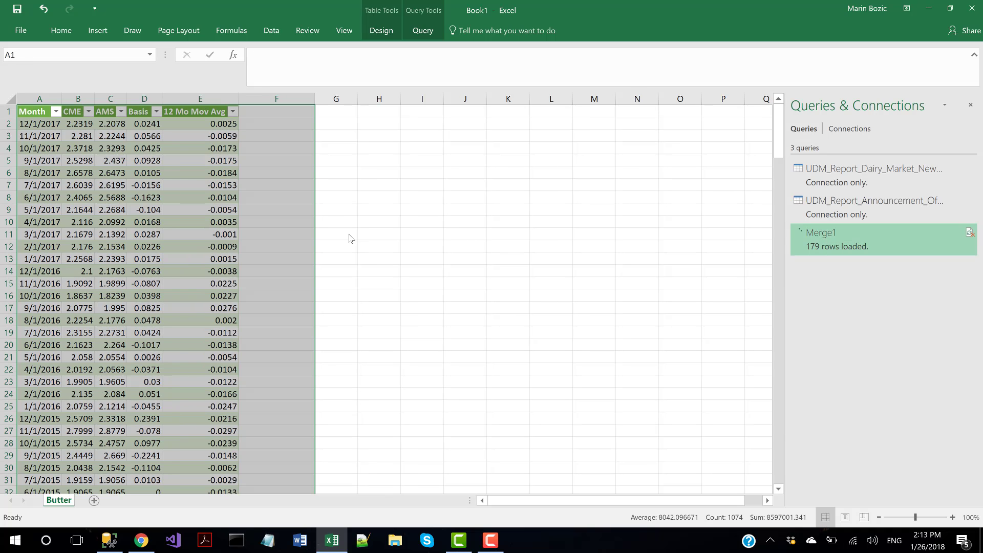
Step: Apply the plain Light table style without shading or borders to the Merge1 table
left_click(186, 200)
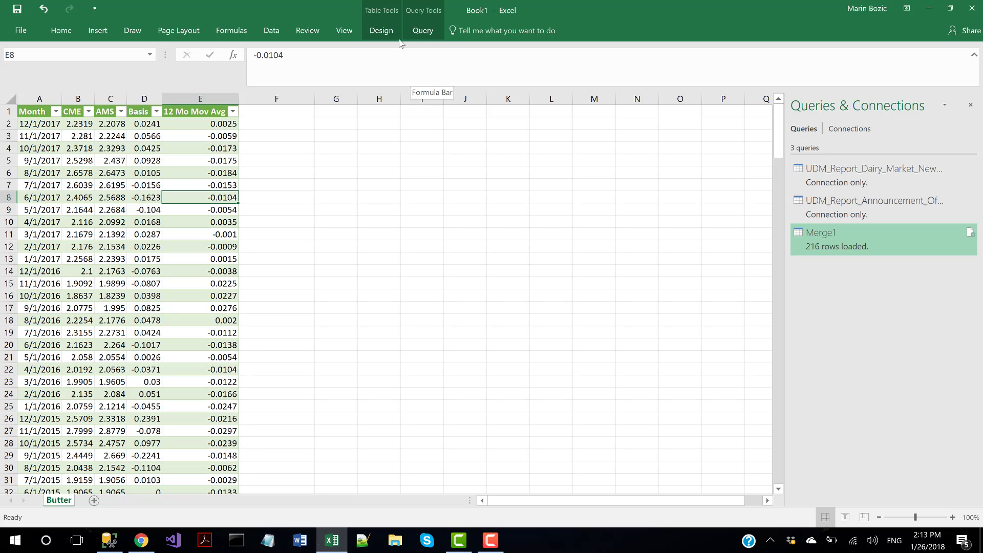
left_click(384, 35)
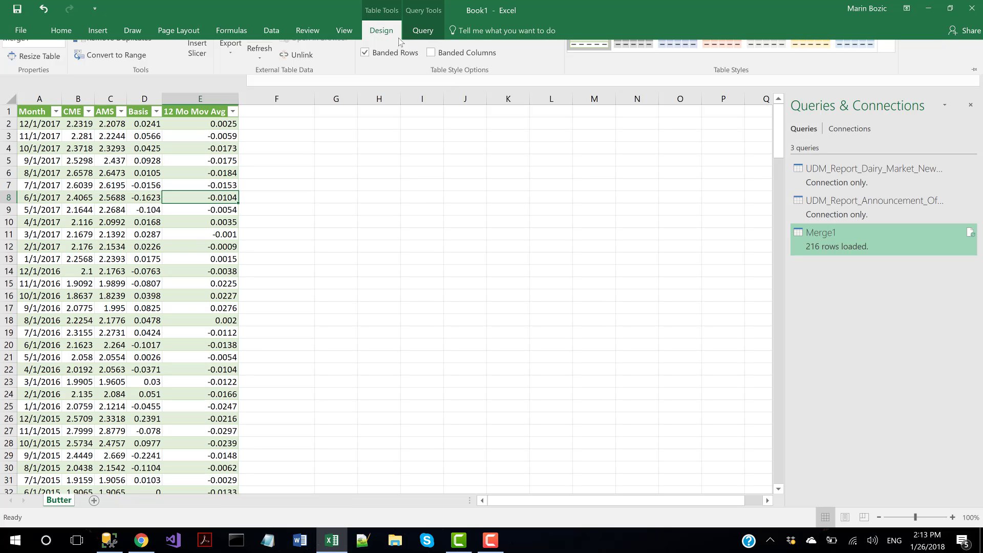
left_click(886, 66)
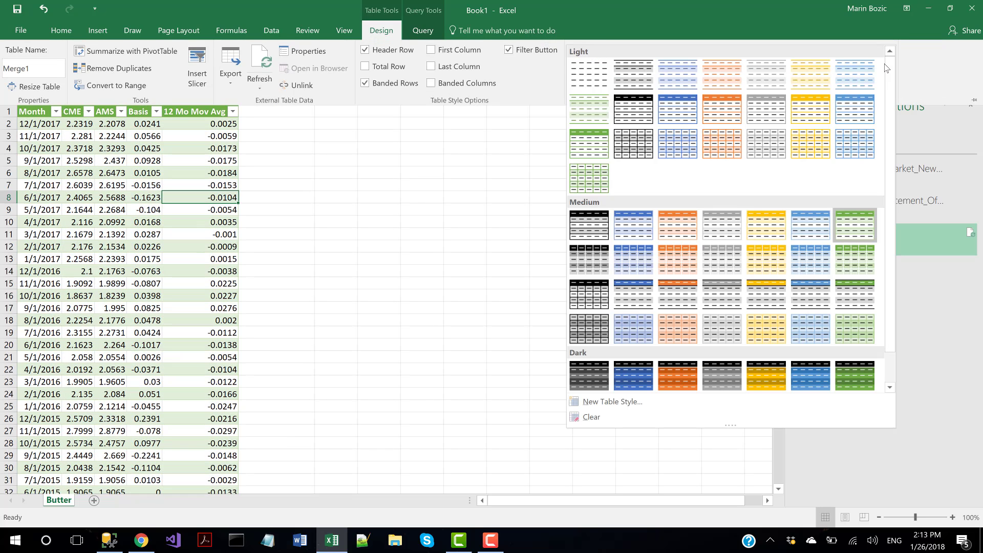
left_click(584, 83)
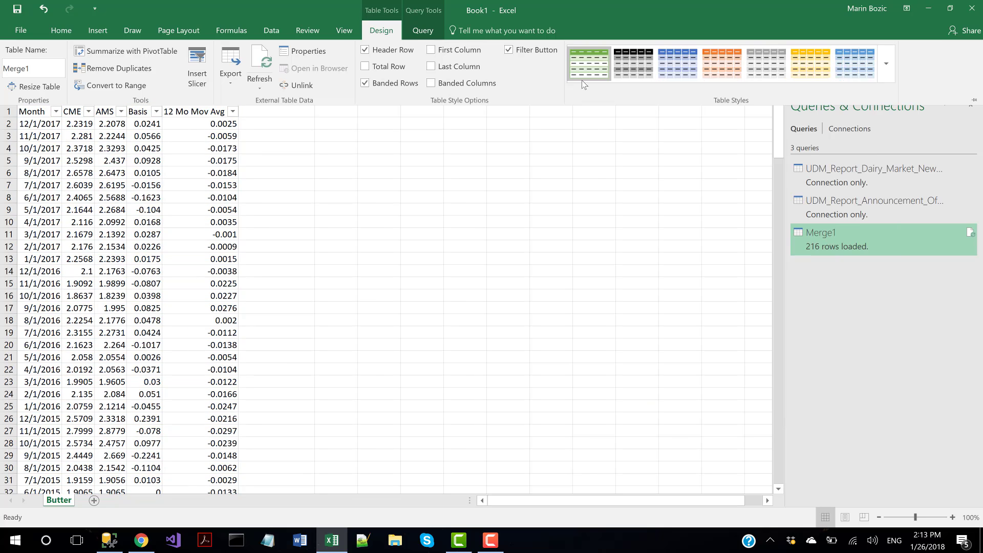
Step: Turn off the filter on the butter table's header row
left_click(272, 31)
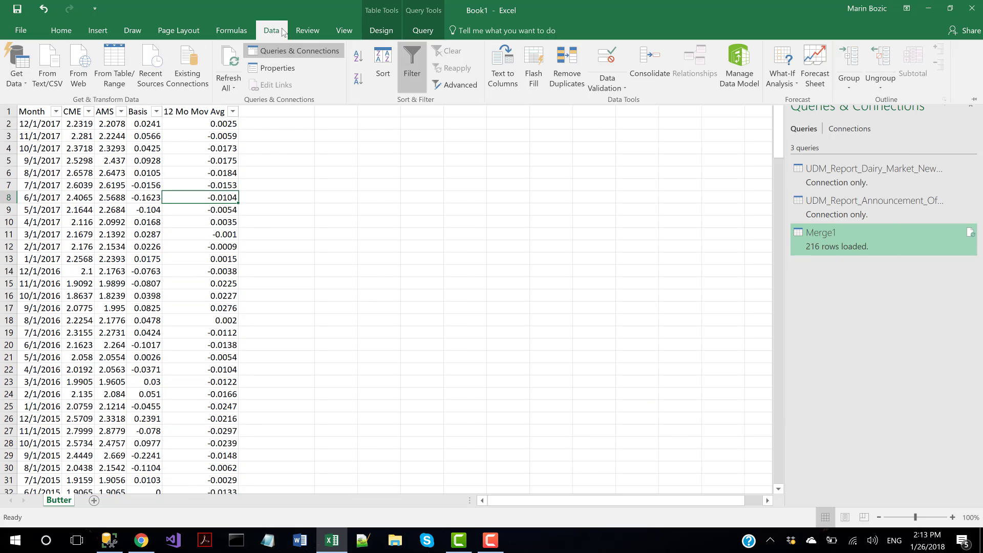
left_click(178, 113)
left_click(182, 112)
left_click(239, 35)
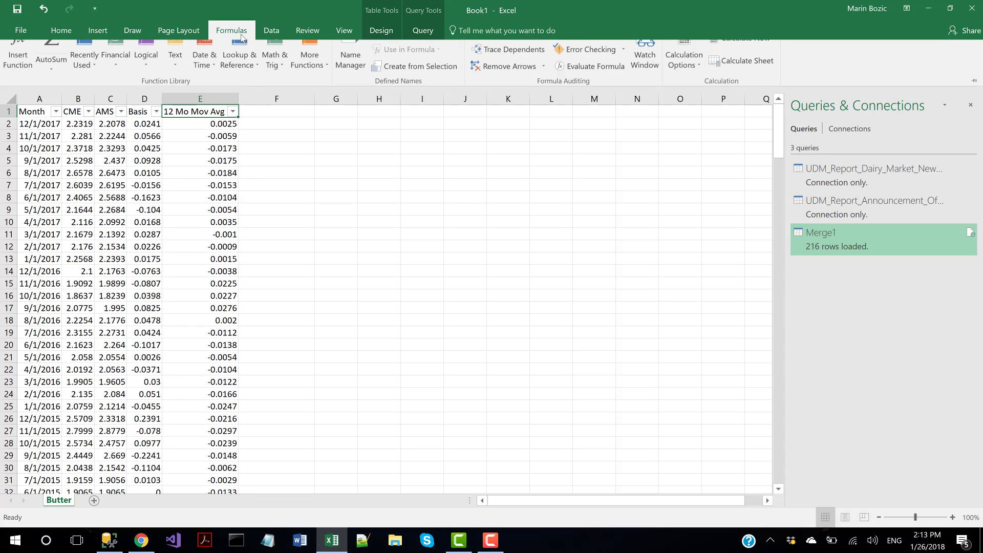
left_click(270, 31)
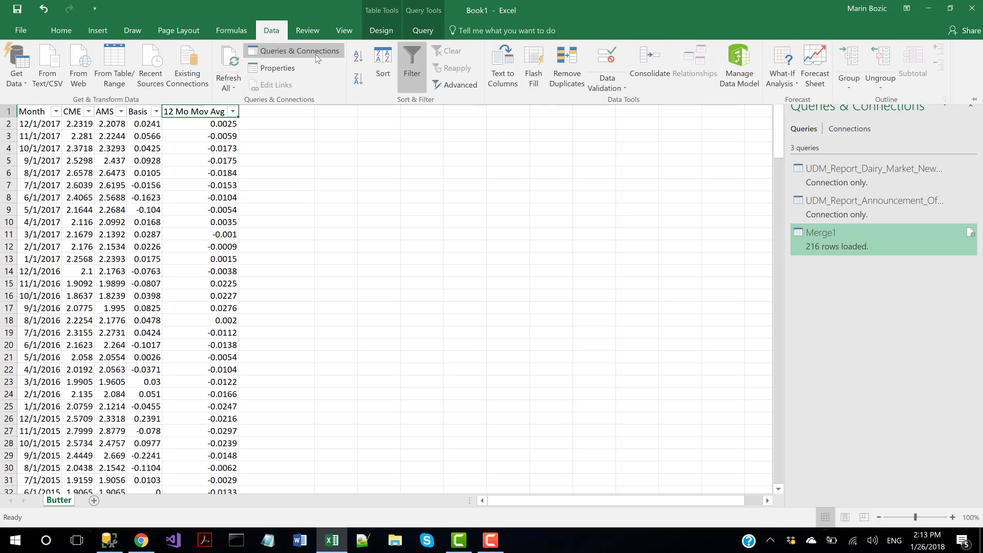
left_click(408, 64)
left_click(340, 229)
Step: Insert a blank column before the Month column
left_click(46, 98)
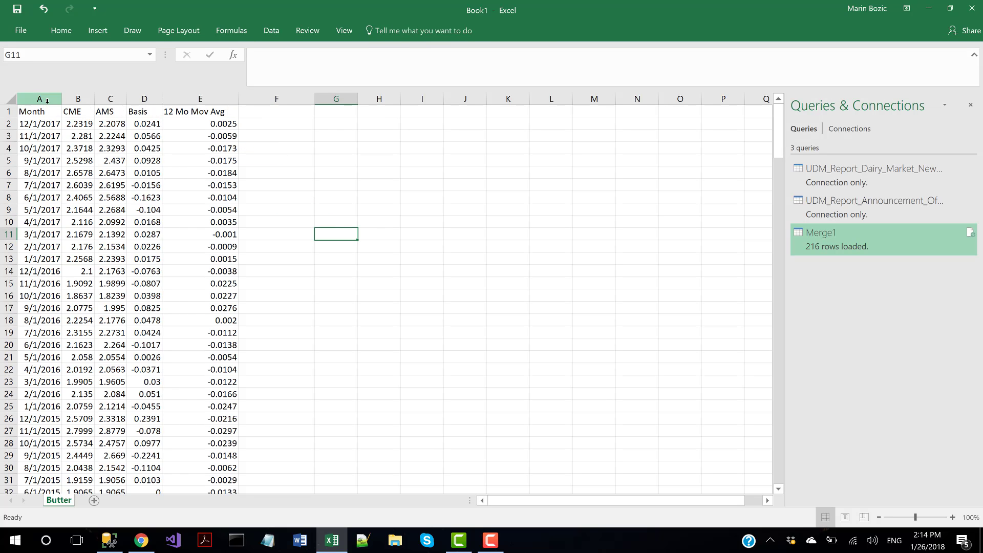
right_click(47, 98)
left_click(71, 185)
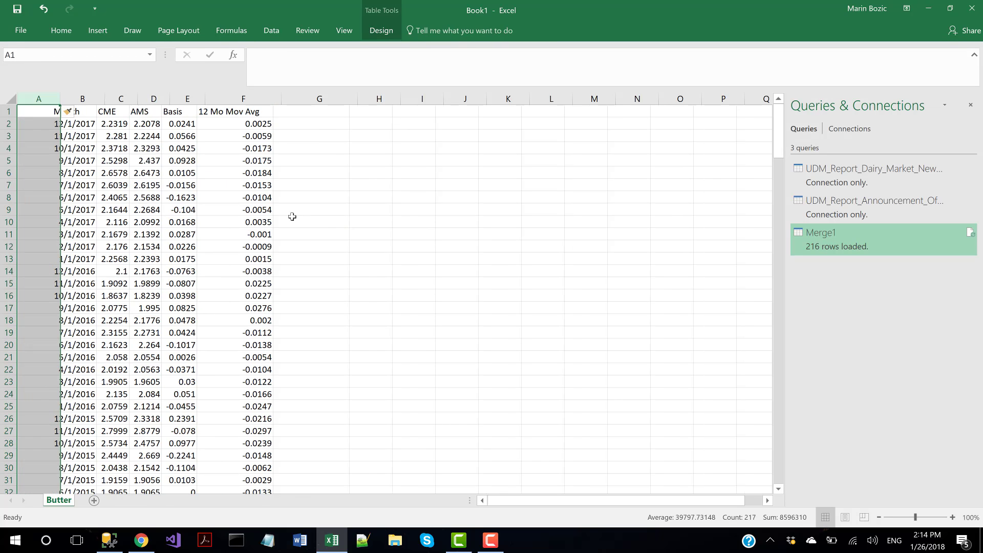
left_click(323, 199)
Step: Insert three blank rows above the table's header row
left_click_drag(8, 111, 11, 139)
right_click(12, 138)
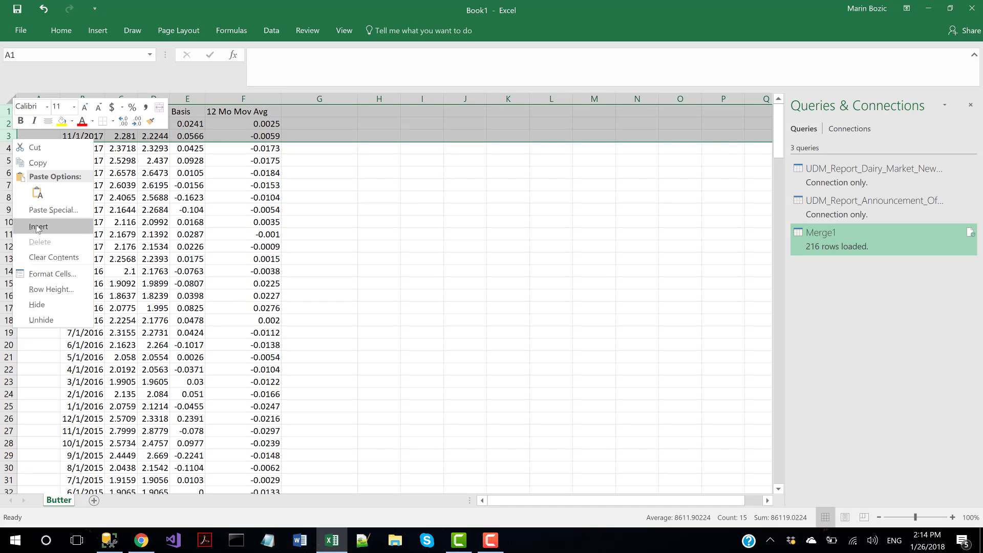
left_click(36, 227)
left_click(412, 205)
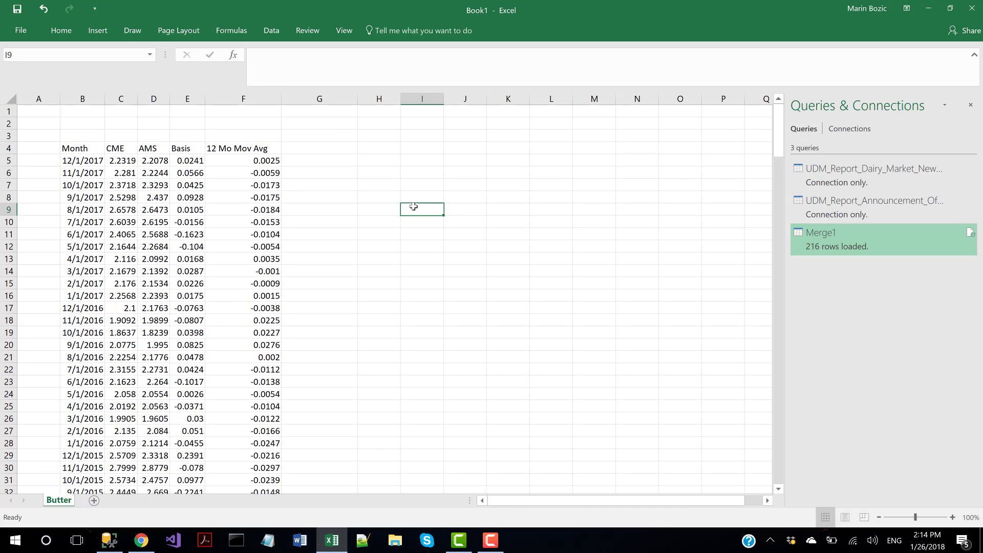